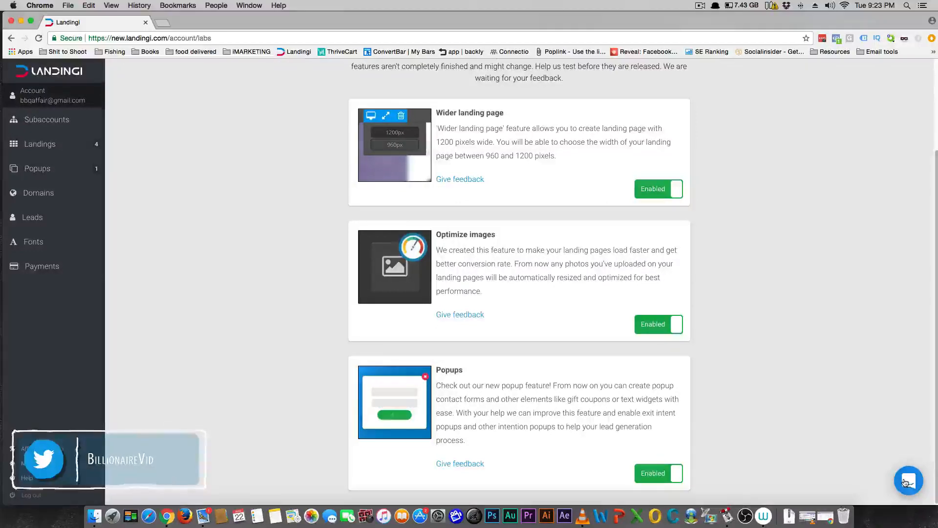
scroll(708, 411, up, 3)
scroll(506, 315, down, 3)
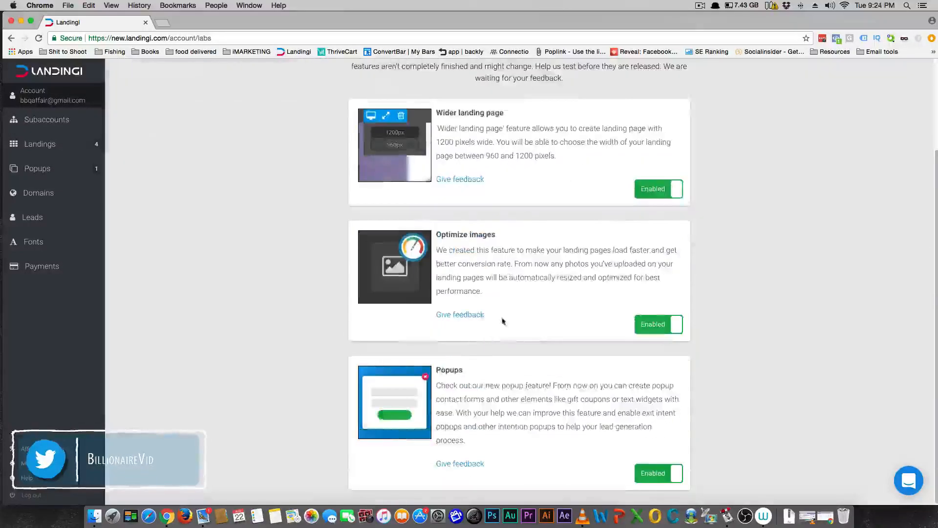
scroll(528, 352, up, 3)
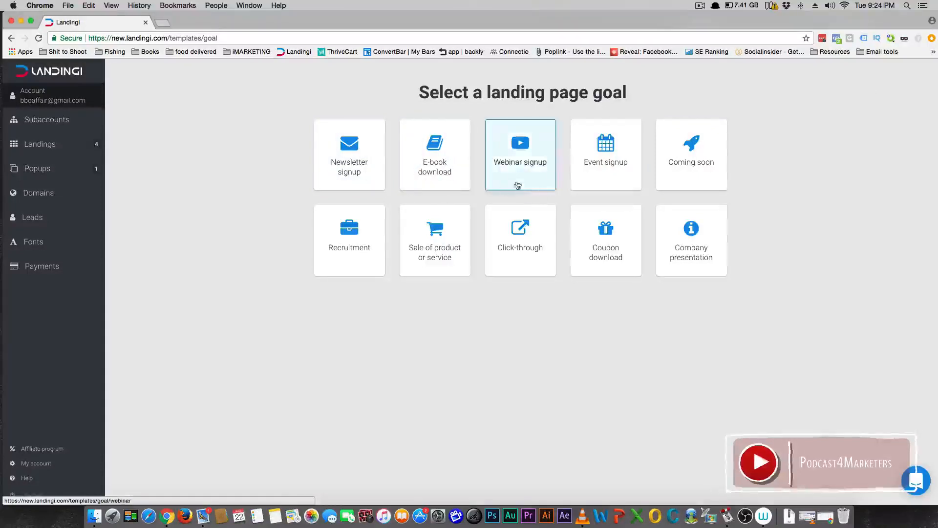
Step: Start a landing page with the Newsletter signup goal and the Mobile App Newsletter template
click(345, 172)
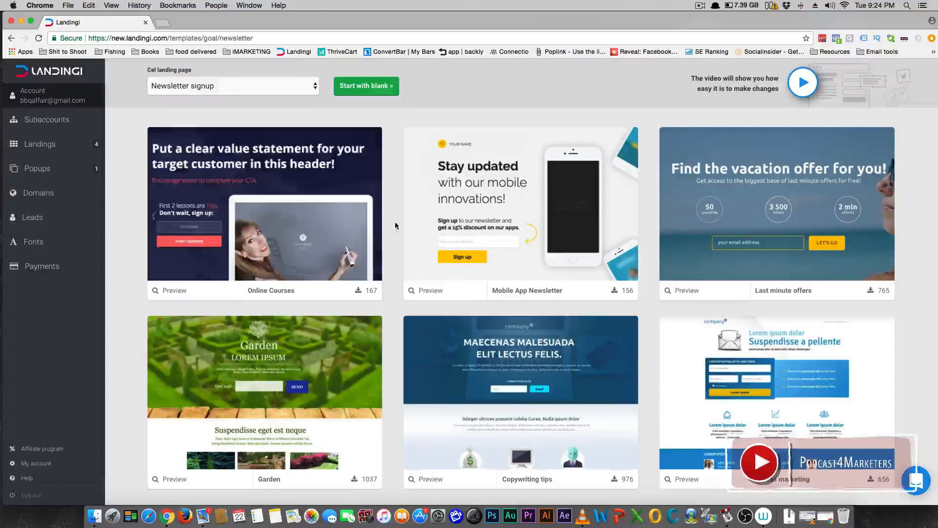
click(526, 211)
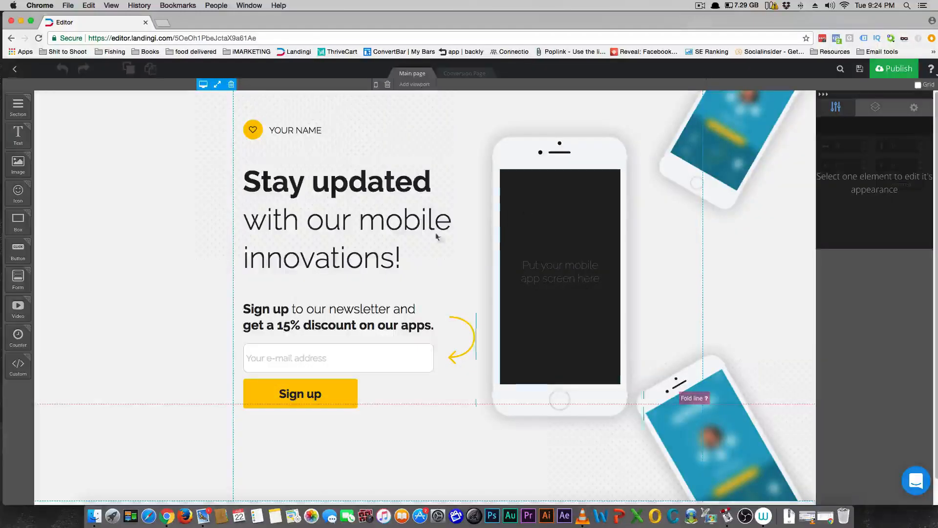
Step: Move the "YOUR NAME" text slightly to the right and up, farther from the heart icon
click(290, 136)
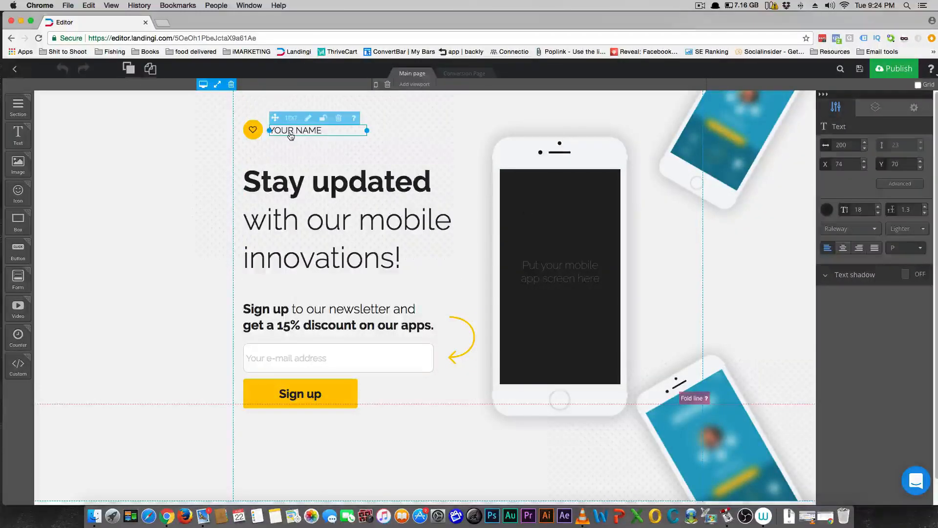
drag(275, 118, 295, 115)
click(516, 217)
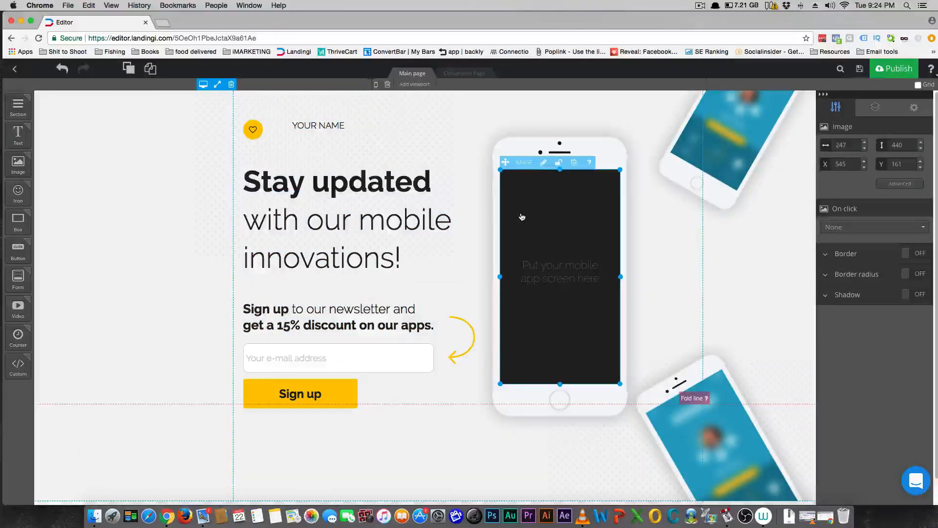
click(372, 224)
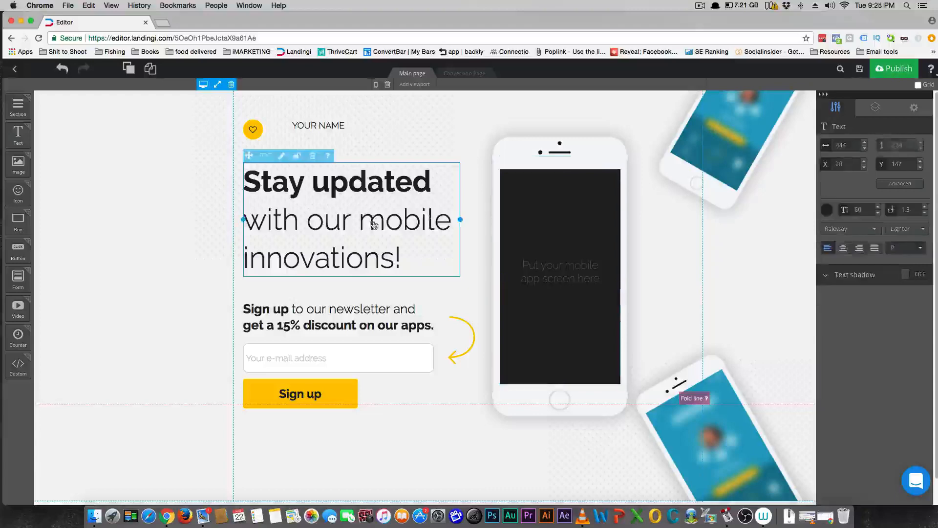
Step: Add a four-column section beneath the signup section and resize it to a height of about 205
scroll(361, 245, down, 1)
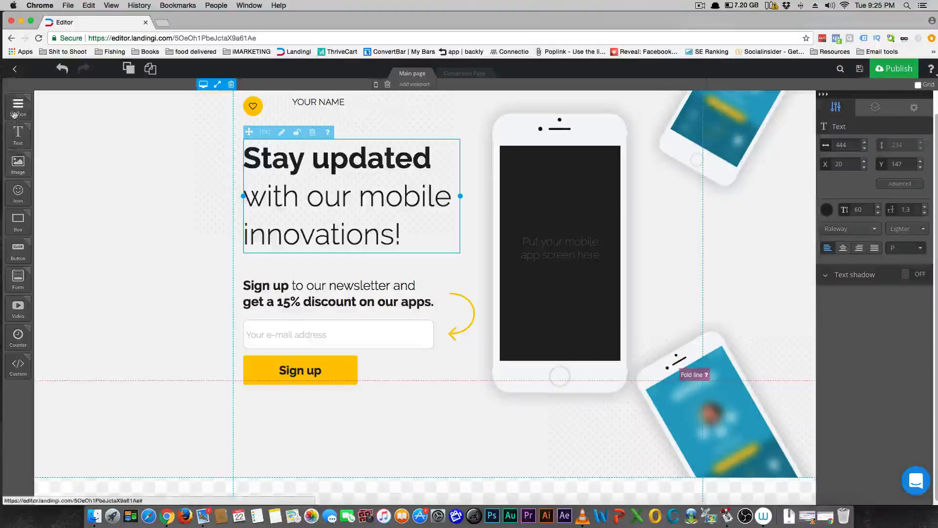
drag(14, 114, 342, 474)
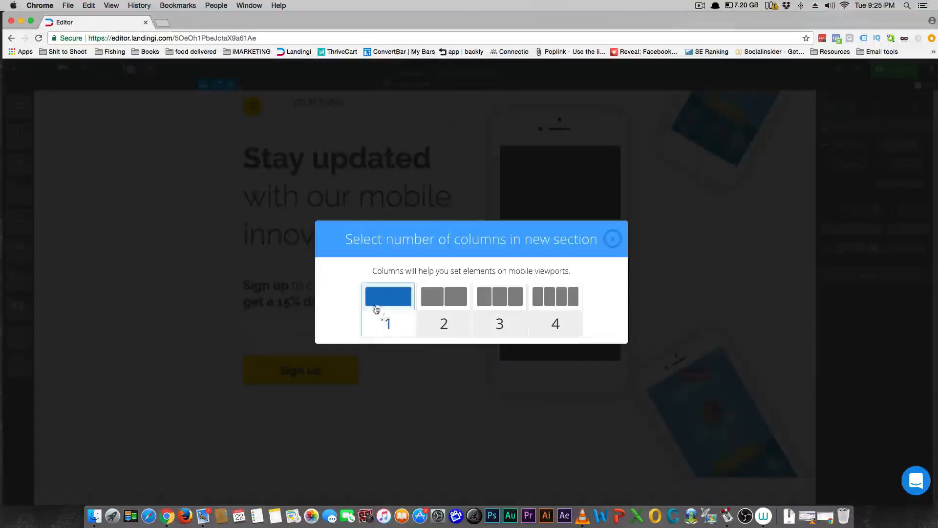
click(557, 311)
scroll(497, 340, down, 3)
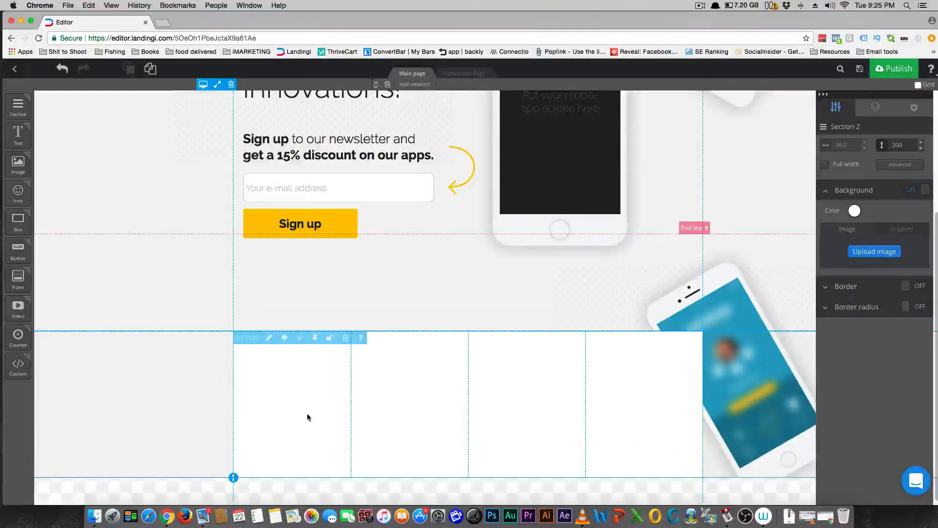
drag(233, 478, 258, 403)
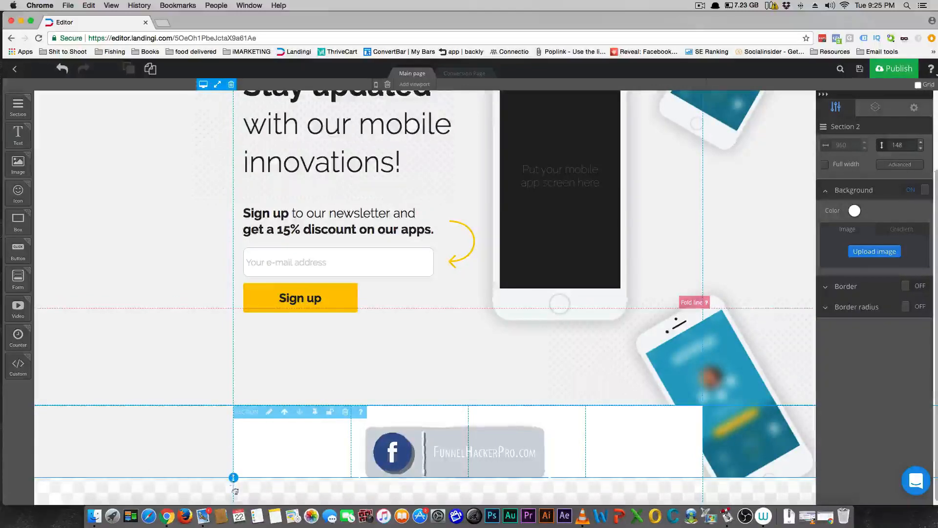
drag(233, 478, 236, 502)
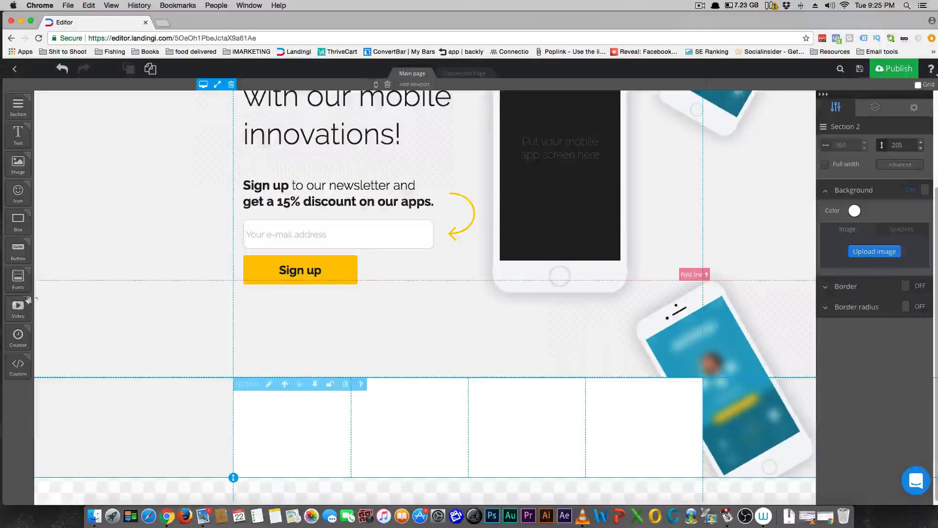
Step: Place a video element in the new section's first column, about 195 × 146 in size, at about X 23, Y 30
drag(29, 299, 240, 393)
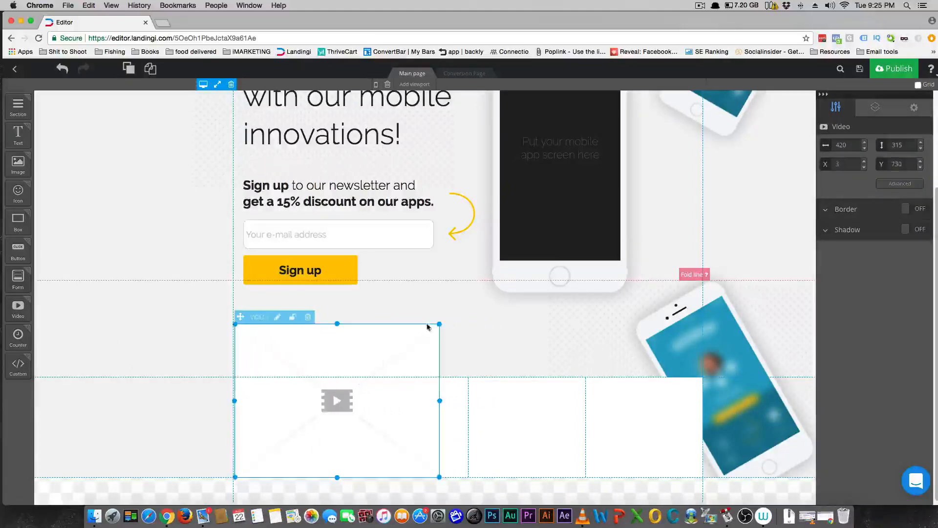
drag(439, 325, 377, 404)
mouse_move(277, 429)
mouse_down()
mouse_move(292, 419)
mouse_move(285, 415)
mouse_up()
click(152, 424)
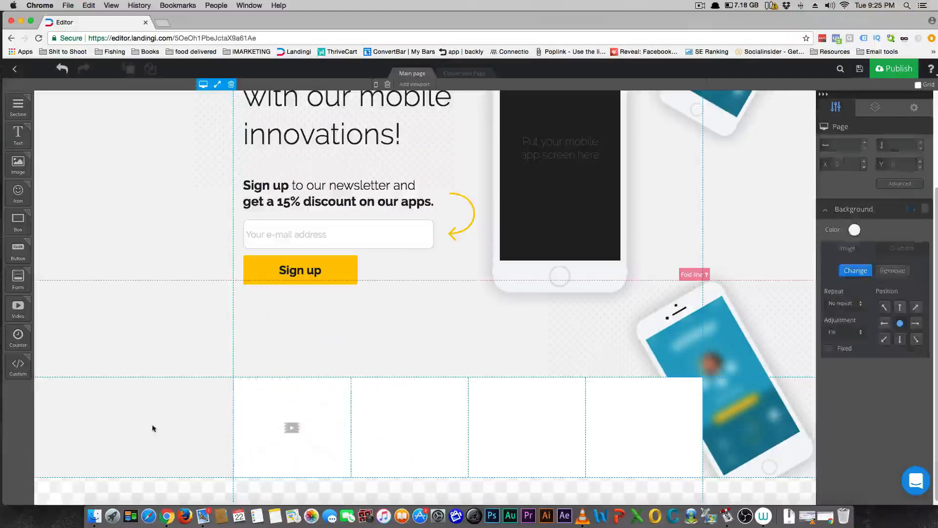
Step: Enable the border on the video element and reduce its thickness to 2
click(251, 421)
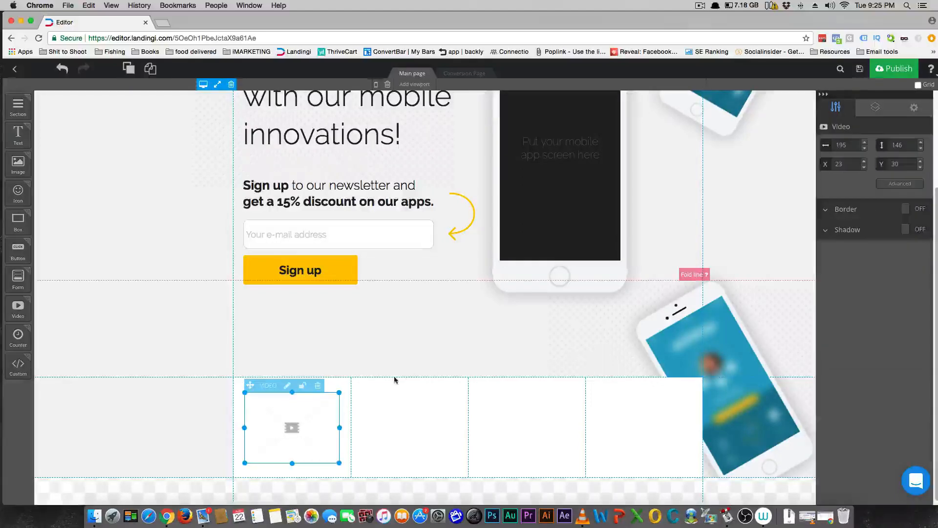
click(920, 211)
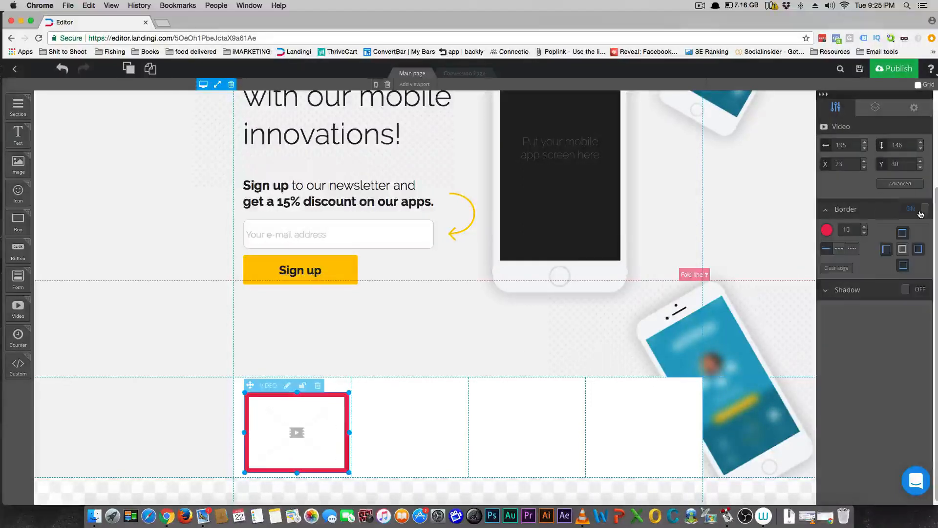
click(864, 233)
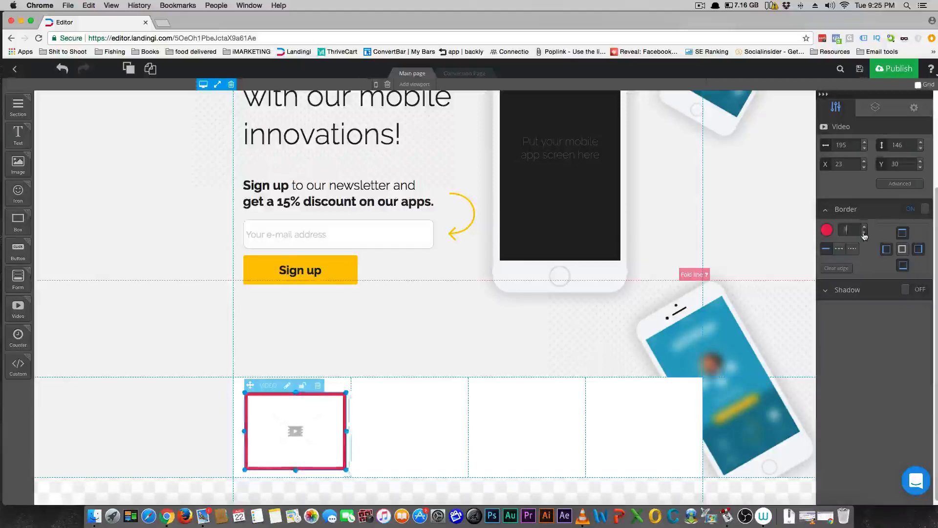
click(864, 233)
click(864, 234)
click(864, 233)
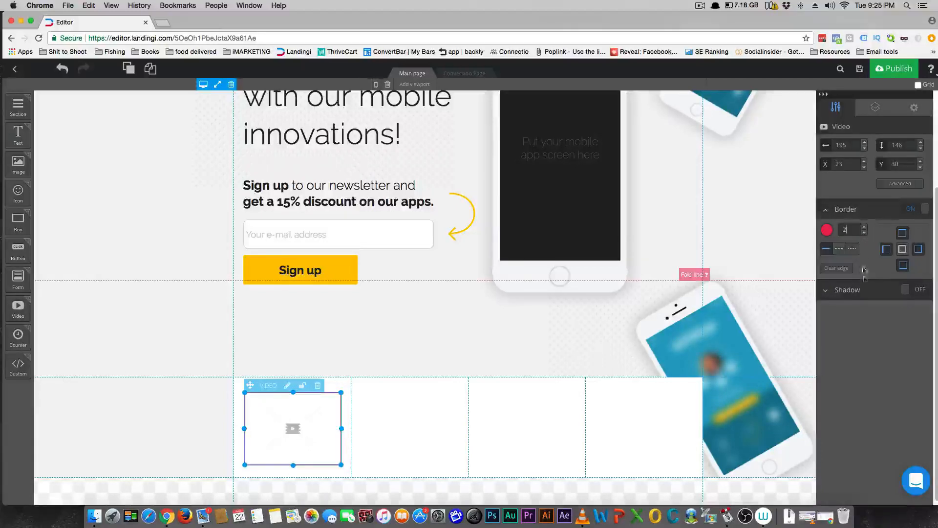
Step: Give the video element a shadow in light gray #dcdcdc
click(915, 290)
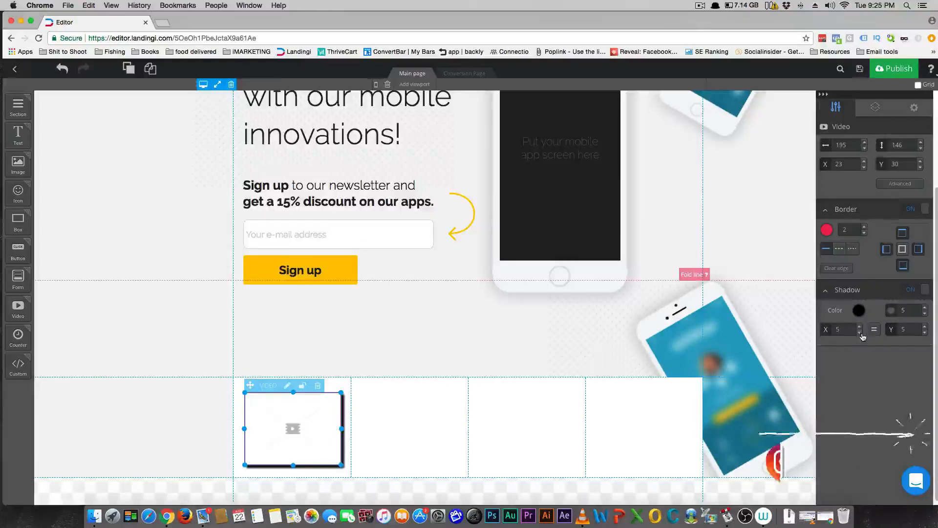
click(860, 310)
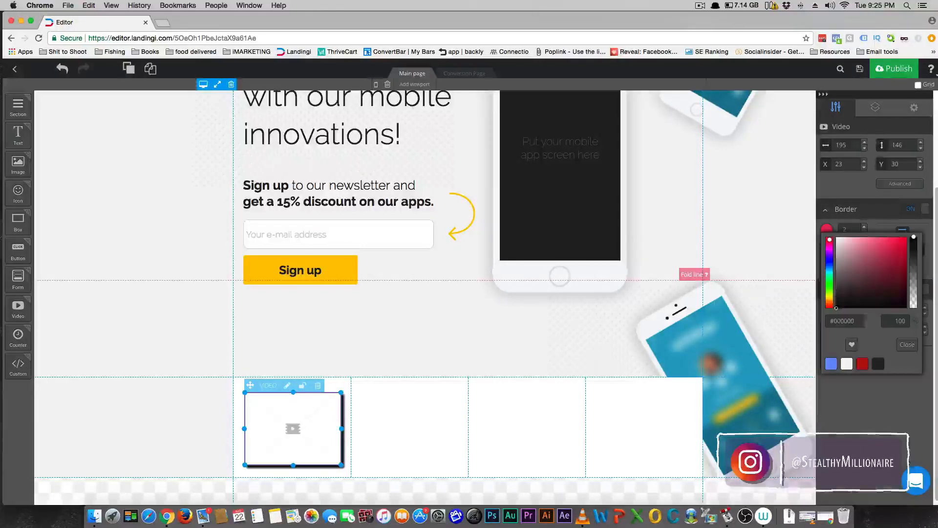
mouse_move(845, 305)
mouse_down()
mouse_move(838, 278)
mouse_move(810, 256)
mouse_up()
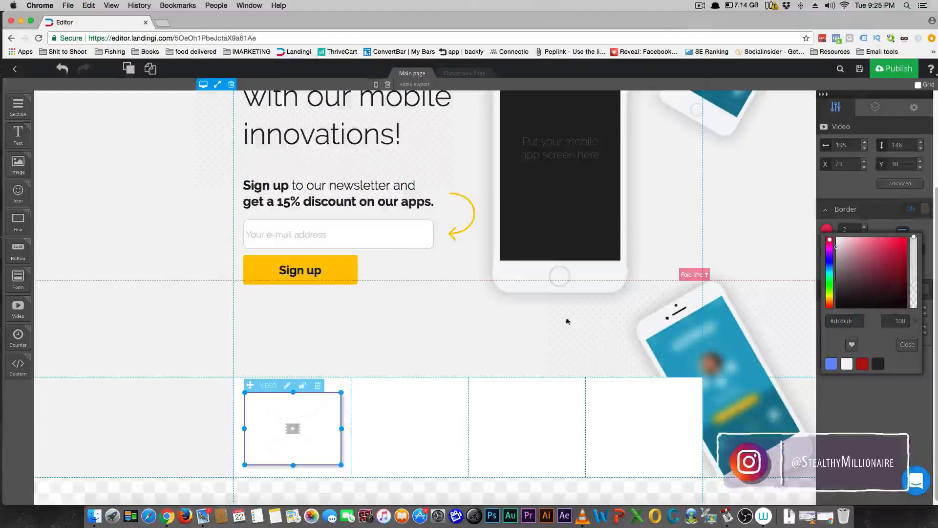
click(418, 353)
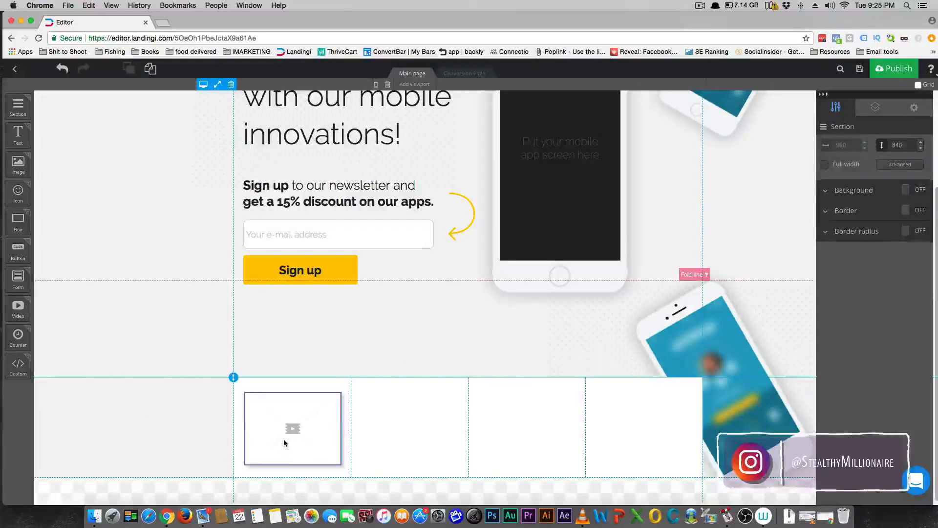
Step: Change the video element's border color to a light turquoise
click(337, 443)
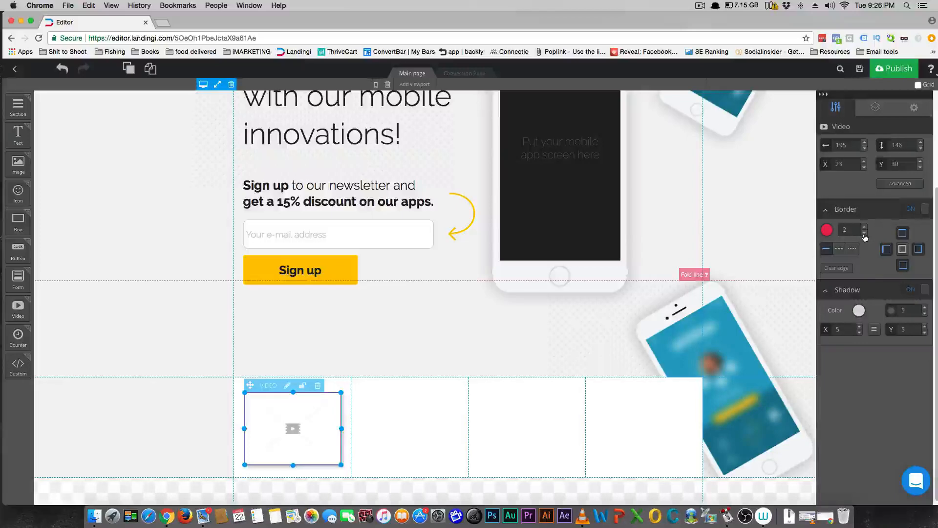
click(827, 229)
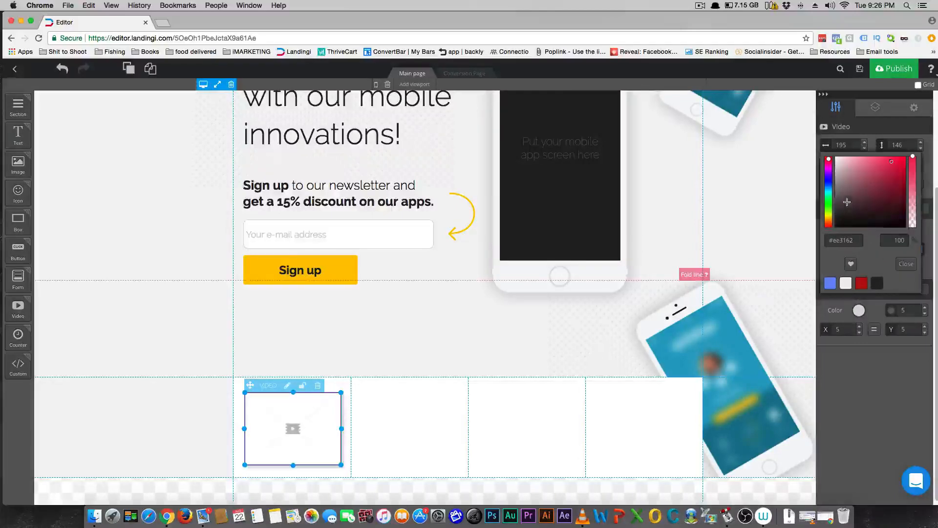
click(827, 197)
drag(827, 194, 828, 196)
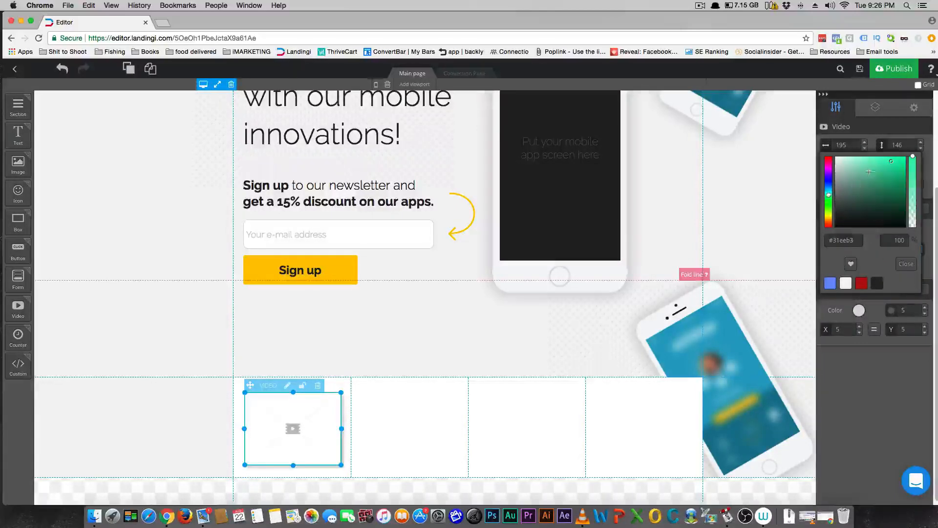
click(508, 298)
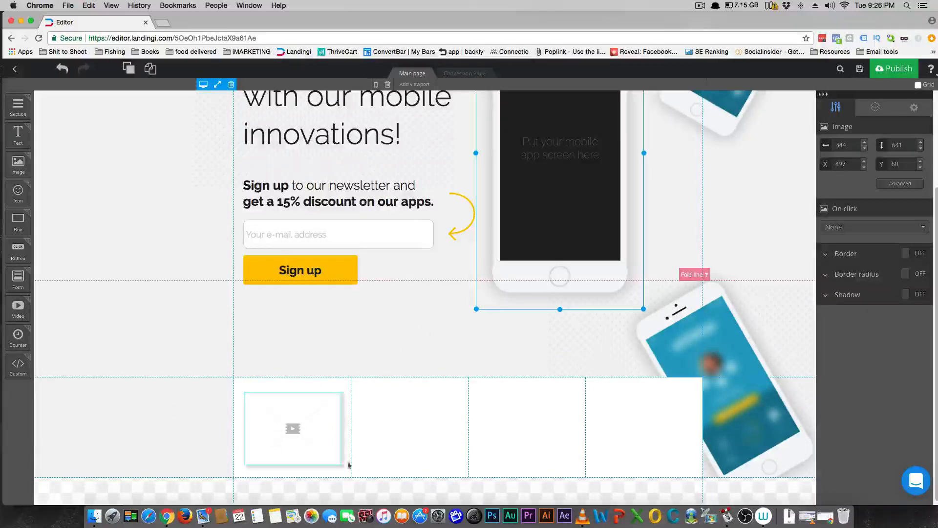
click(130, 433)
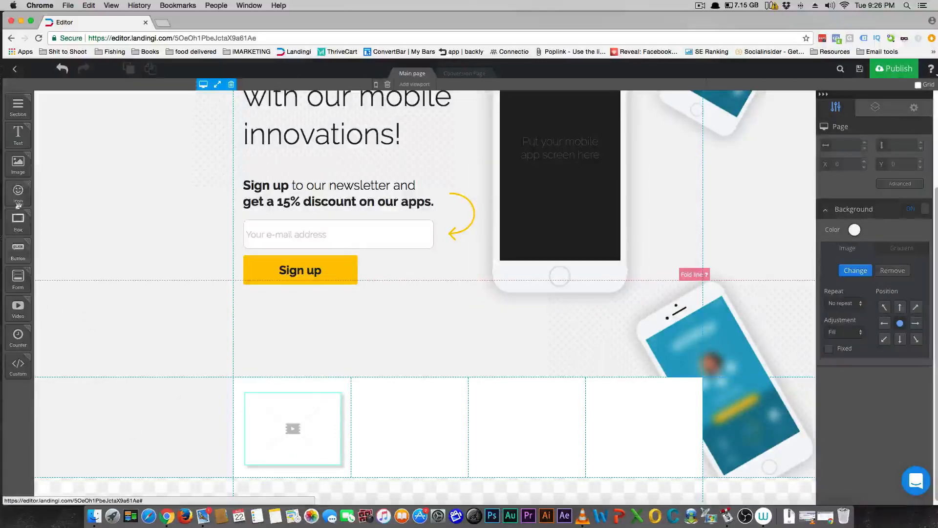
Step: Place an image element centered in the section's second column, resized to about 187 × 140
drag(19, 162, 363, 360)
drag(513, 361, 432, 419)
drag(398, 452, 404, 437)
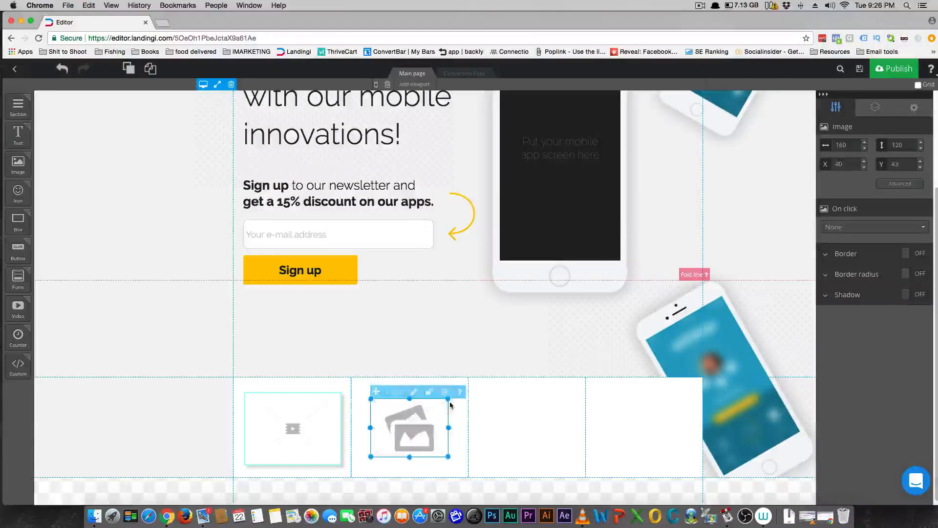
drag(448, 398, 462, 389)
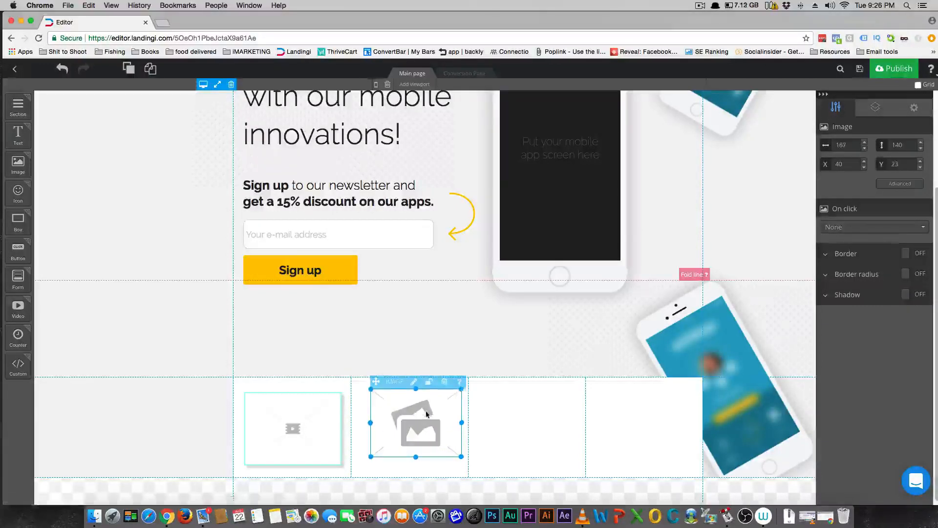
drag(429, 414, 420, 420)
click(326, 351)
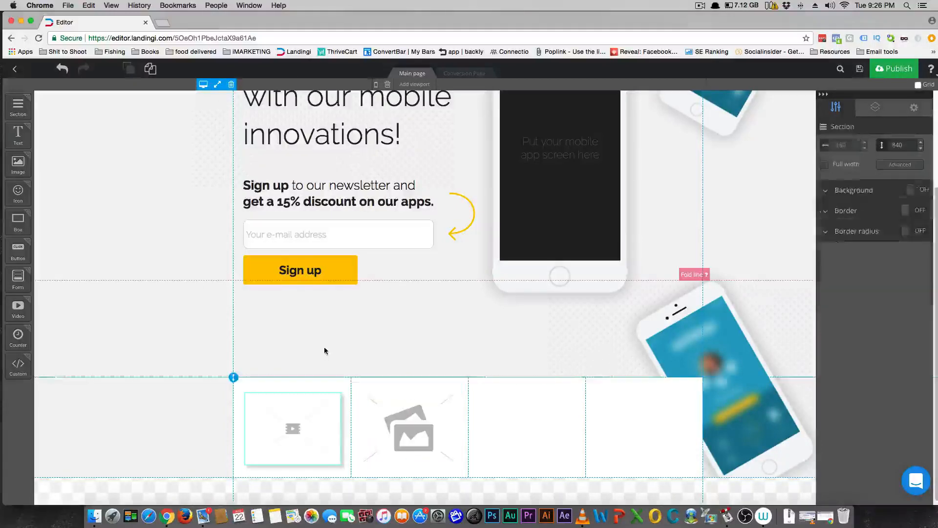
Step: Enable a border of thickness 10 on the image element and color it light green #a5ffd4
click(406, 432)
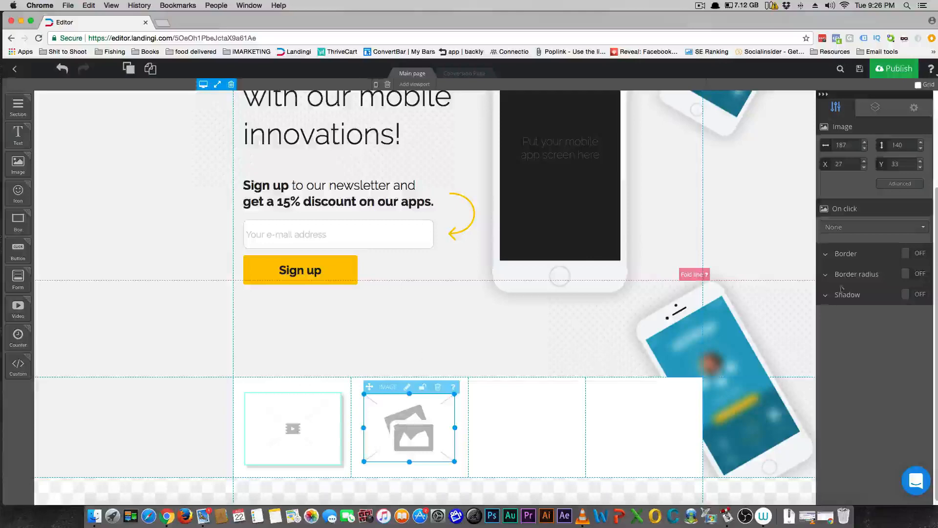
click(909, 256)
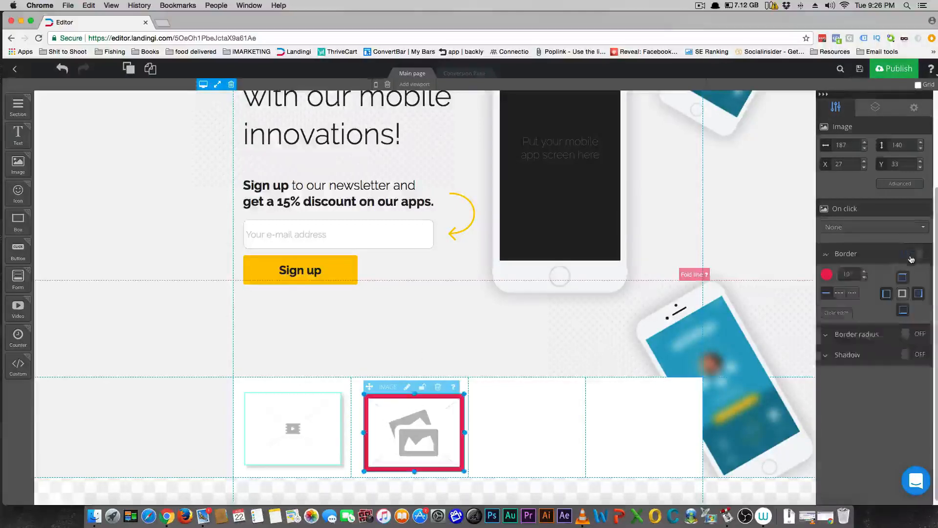
click(828, 276)
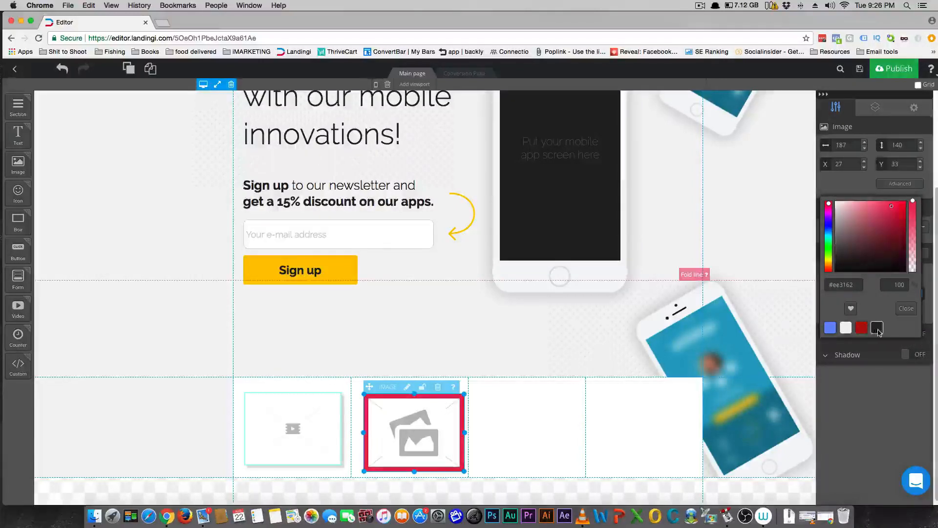
click(878, 330)
mouse_move(854, 256)
mouse_down()
mouse_move(813, 222)
mouse_move(860, 190)
mouse_up()
click(829, 241)
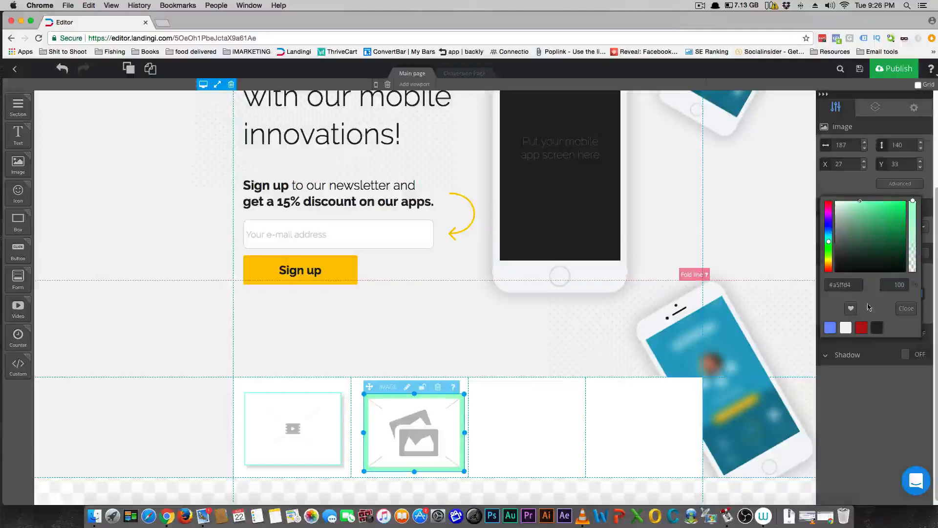
click(876, 375)
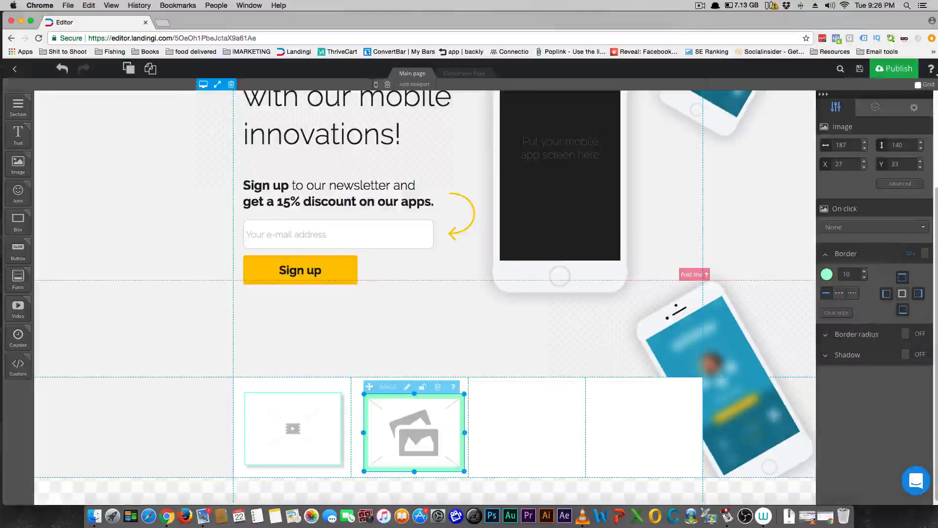
Step: Reduce the image element's border thickness to 3
click(864, 277)
click(865, 277)
click(865, 277)
click(865, 278)
click(864, 277)
click(865, 277)
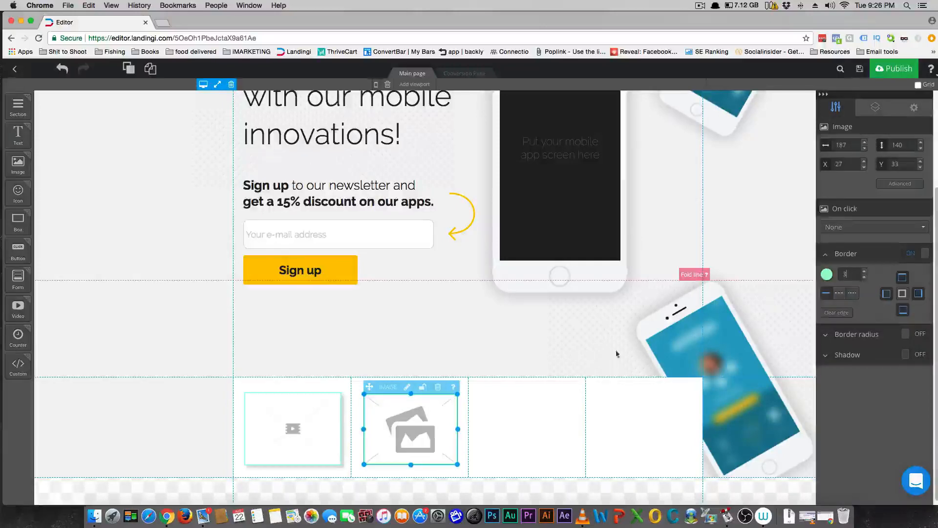
Step: Make the four-column section full width
click(542, 373)
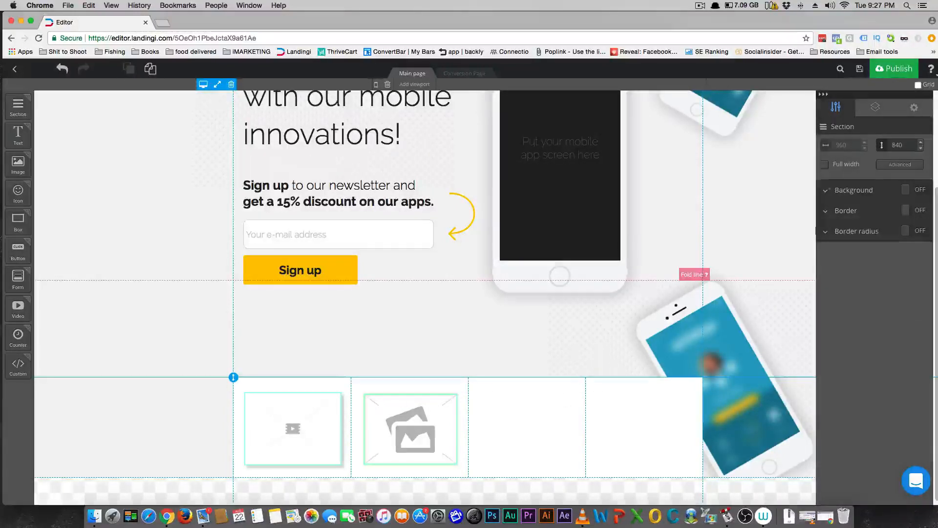
click(256, 389)
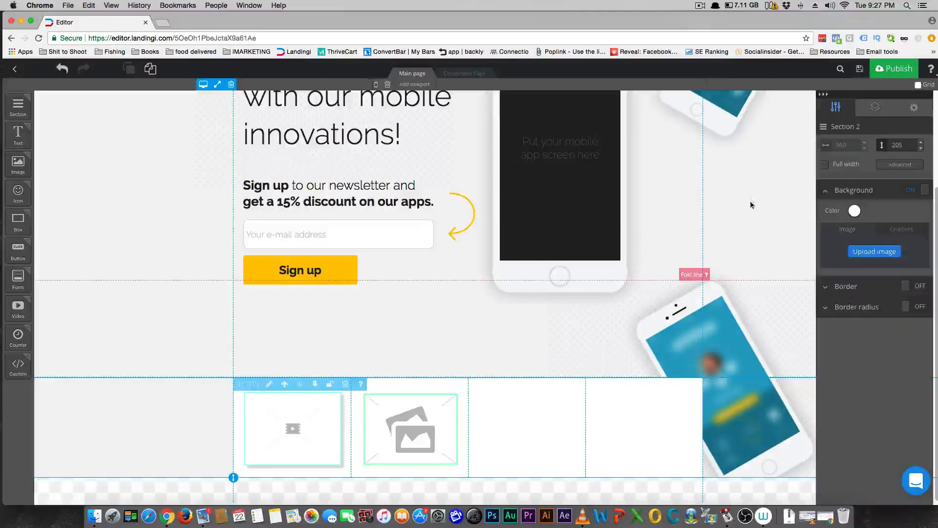
click(825, 166)
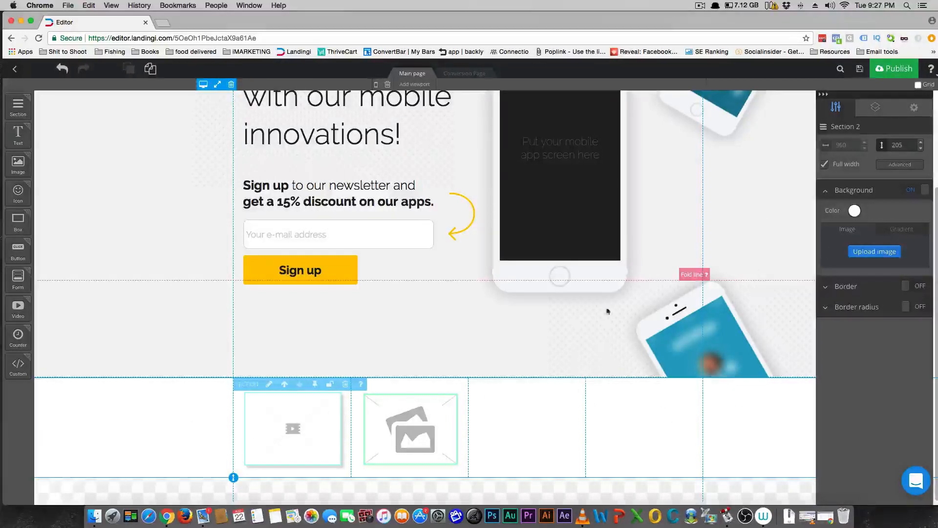
Step: Enable a border on the four-column section with thickness 2 and color it black
click(918, 288)
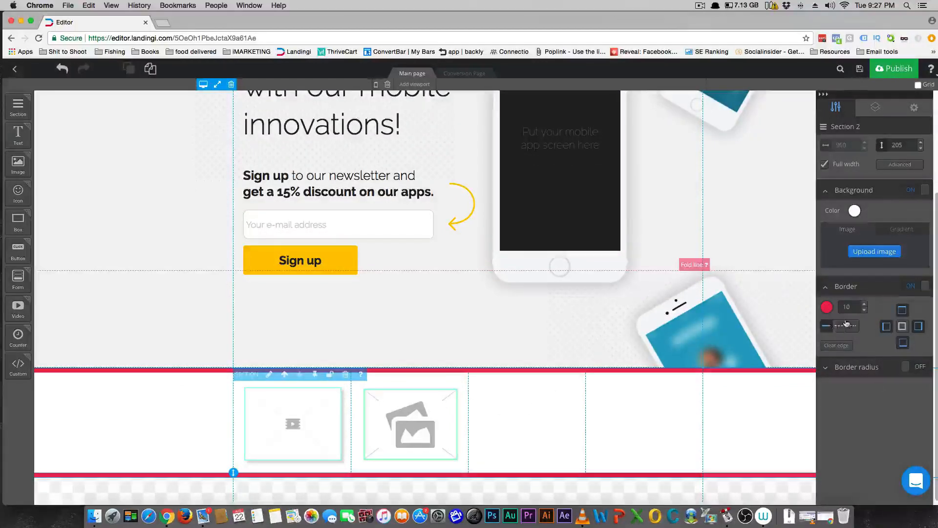
click(865, 311)
click(865, 311)
click(865, 311)
click(865, 311)
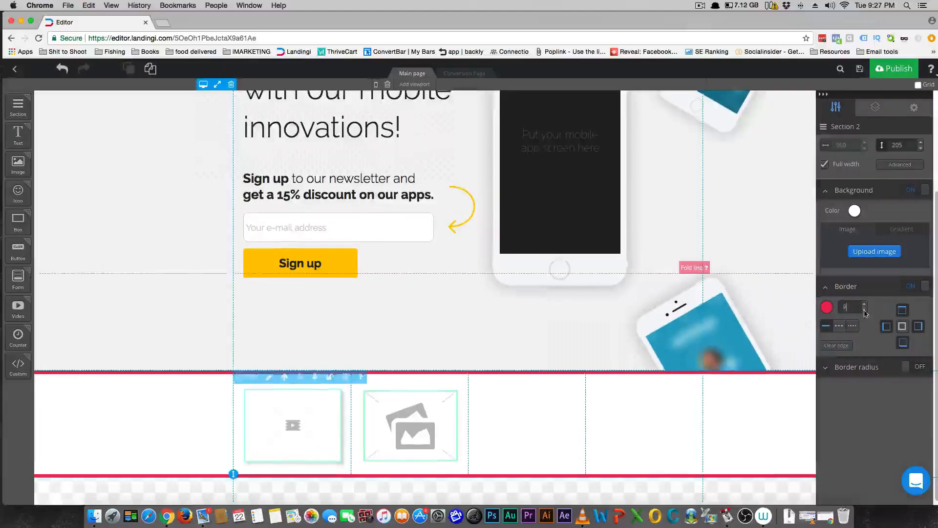
click(864, 311)
click(865, 311)
click(865, 311)
click(864, 311)
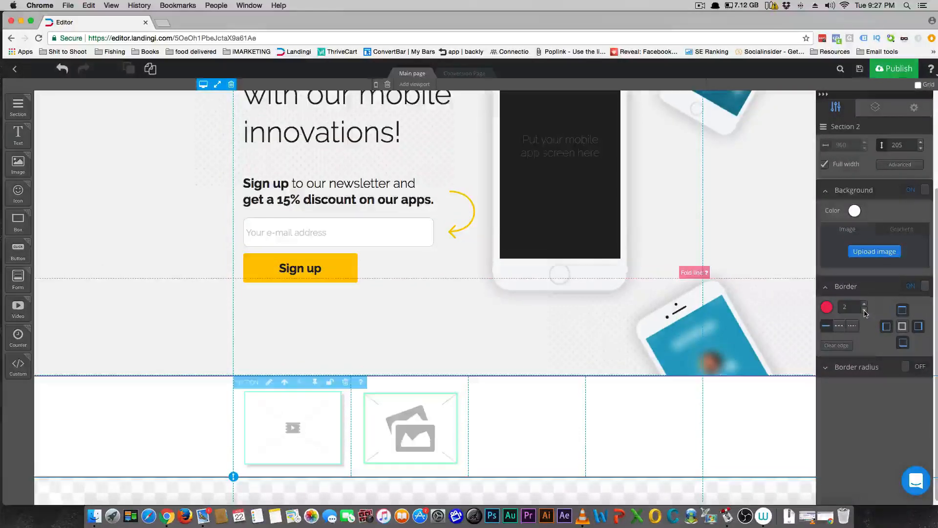
click(827, 307)
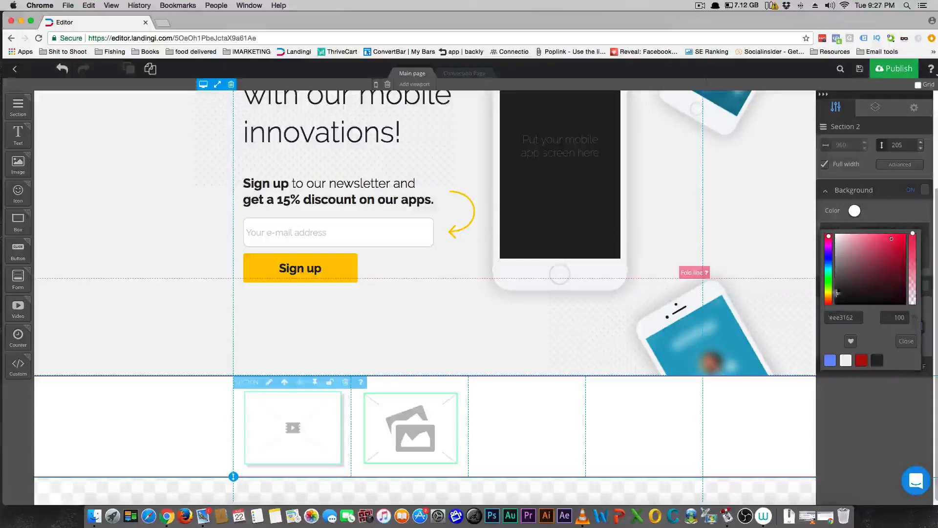
click(825, 437)
click(531, 352)
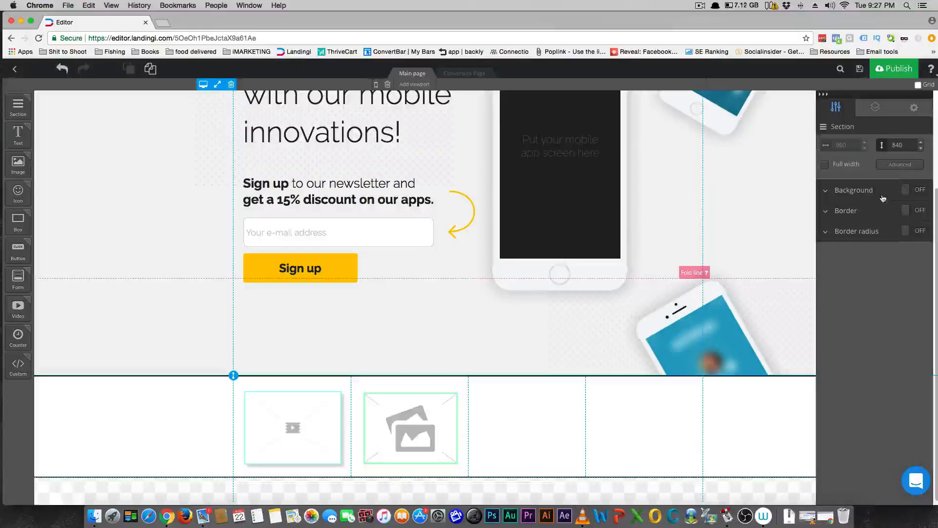
click(828, 193)
click(923, 193)
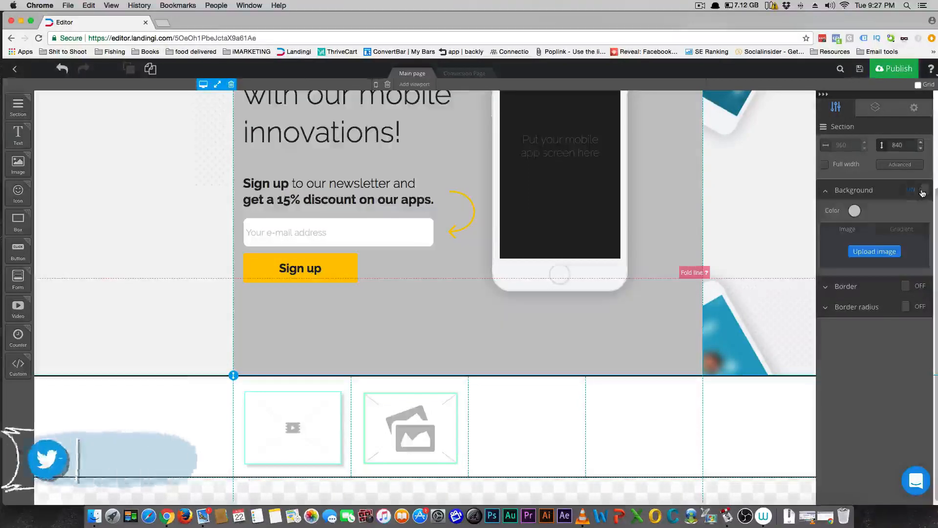
click(923, 194)
Step: Change the four-column section's background color to the preset dark red
click(661, 436)
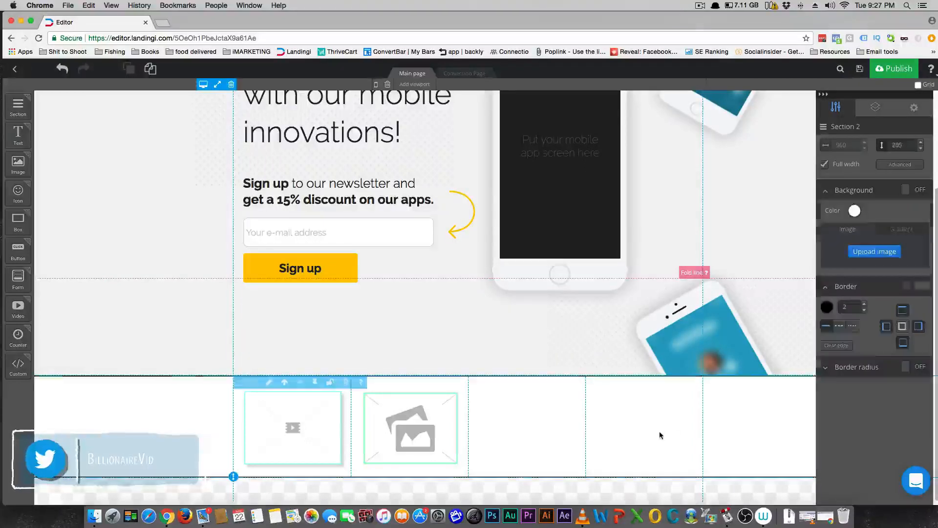
click(854, 211)
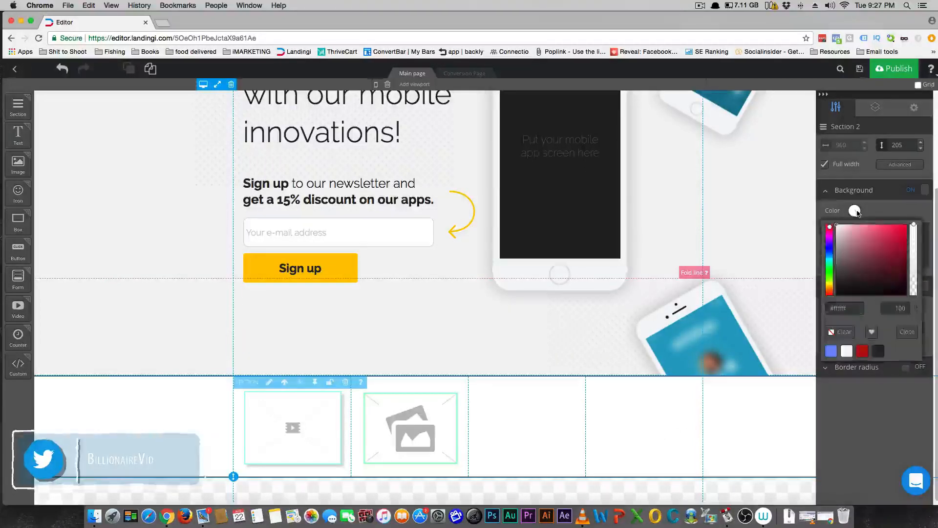
click(863, 351)
click(125, 341)
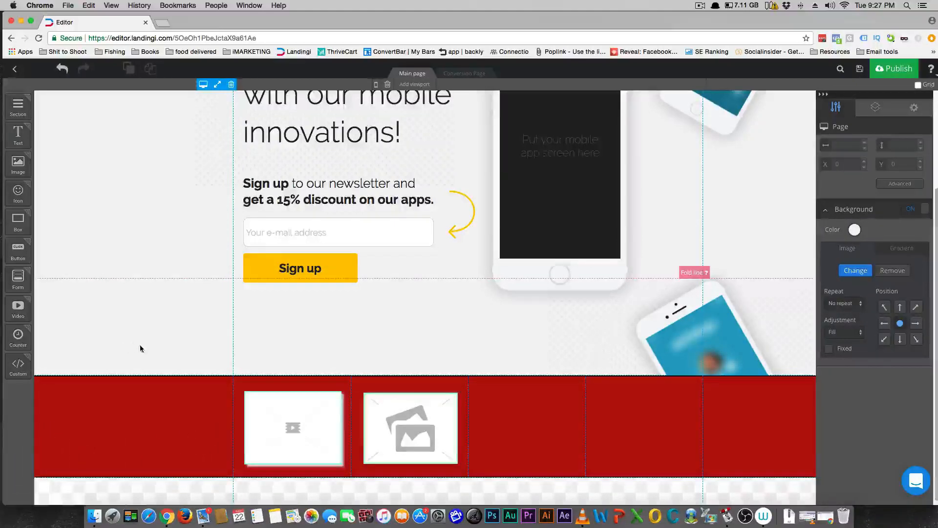
Step: Place a button element in the third column of the red section
scroll(142, 348, up, 3)
scroll(143, 344, down, 3)
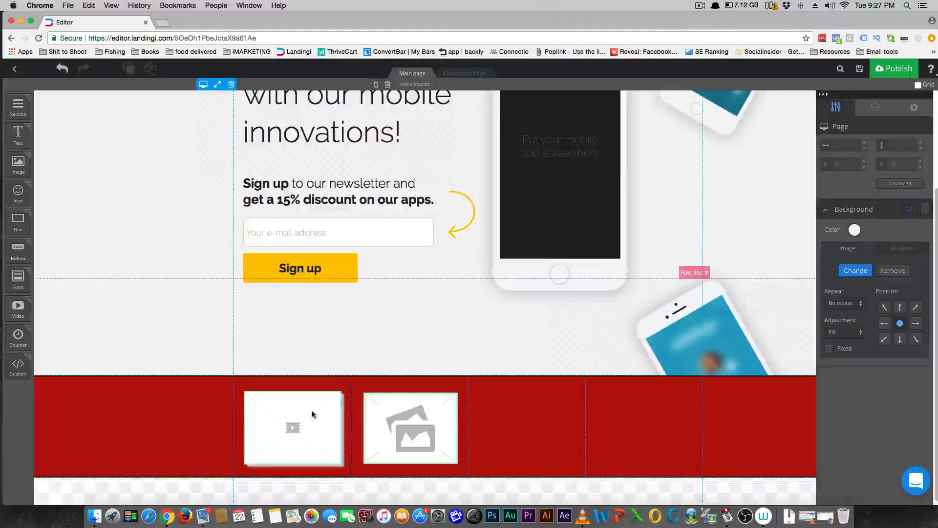
click(499, 419)
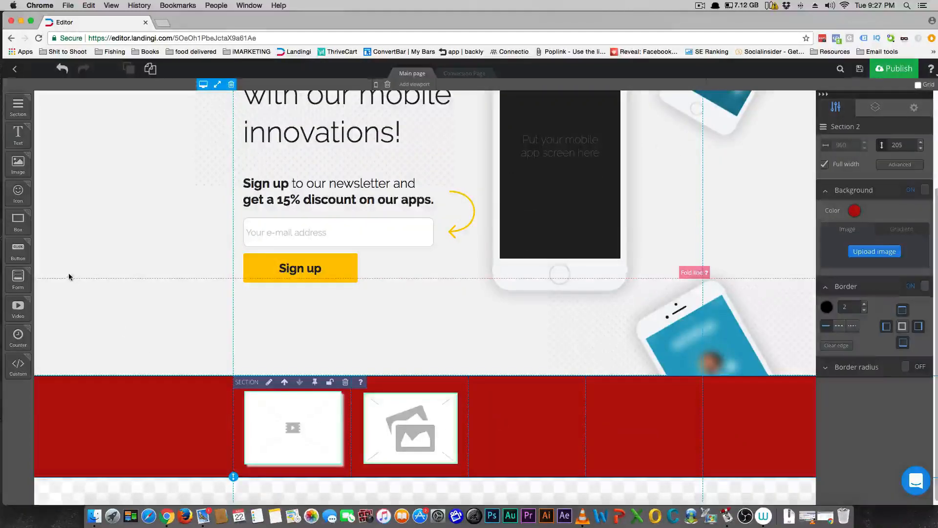
drag(18, 250, 518, 432)
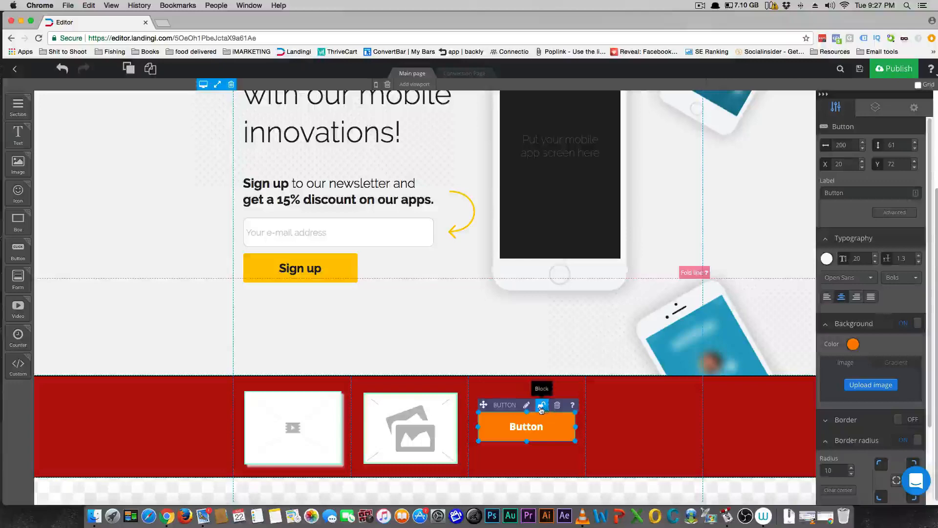
Step: Apply the yellow SEND NOW button template with faded lettering to the new button and save it
click(527, 405)
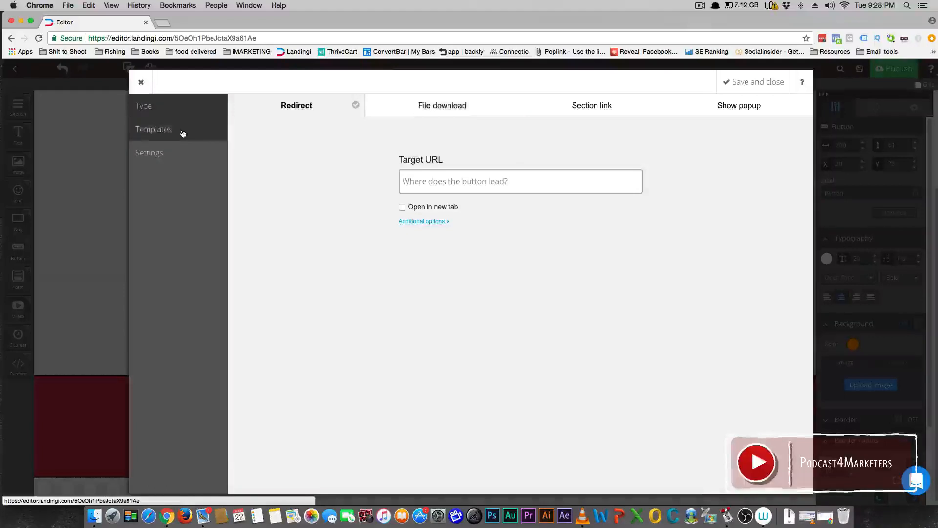
click(183, 132)
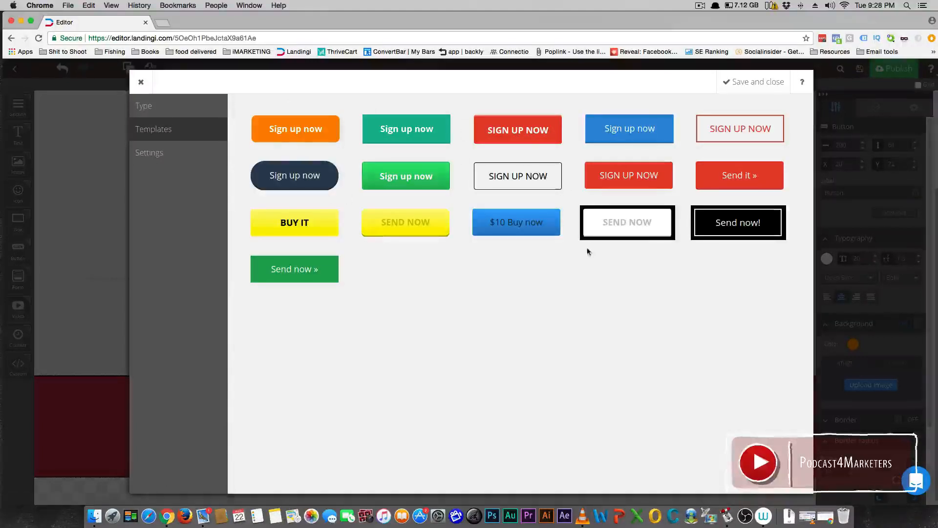
click(400, 232)
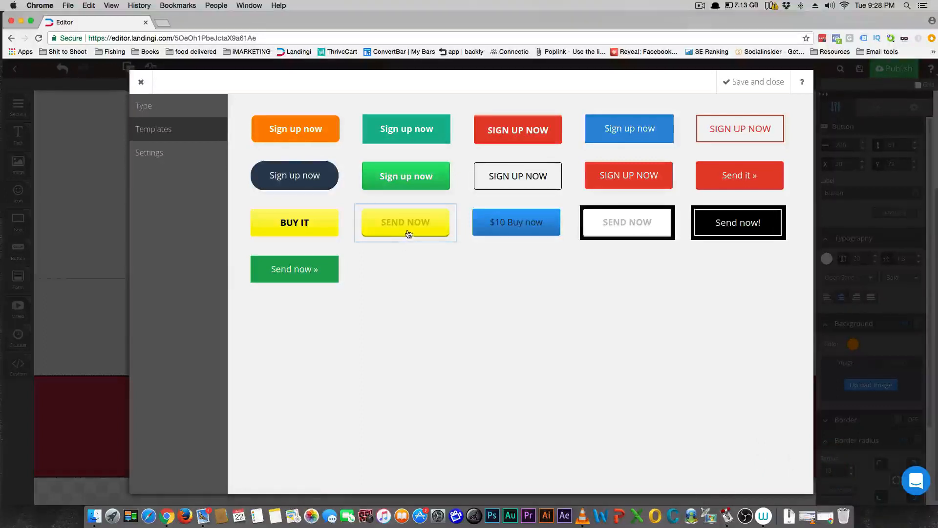
click(761, 83)
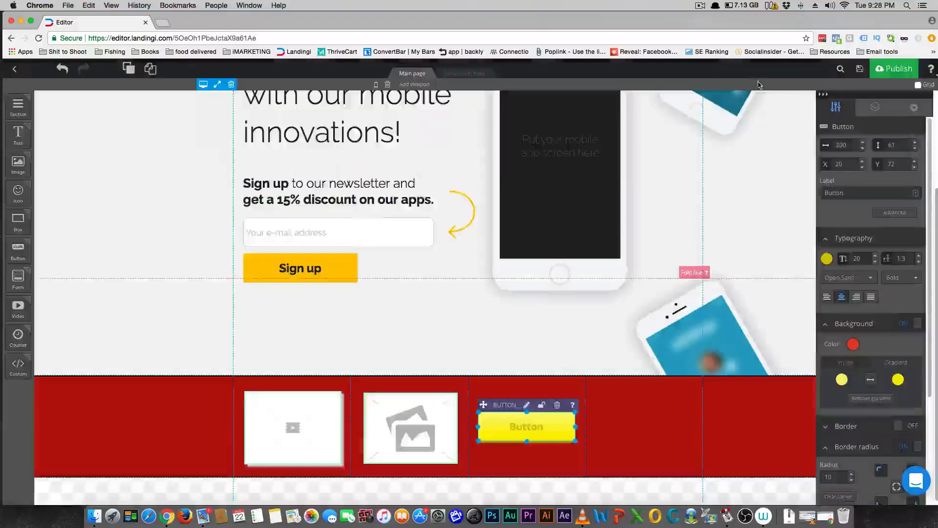
click(520, 462)
click(530, 434)
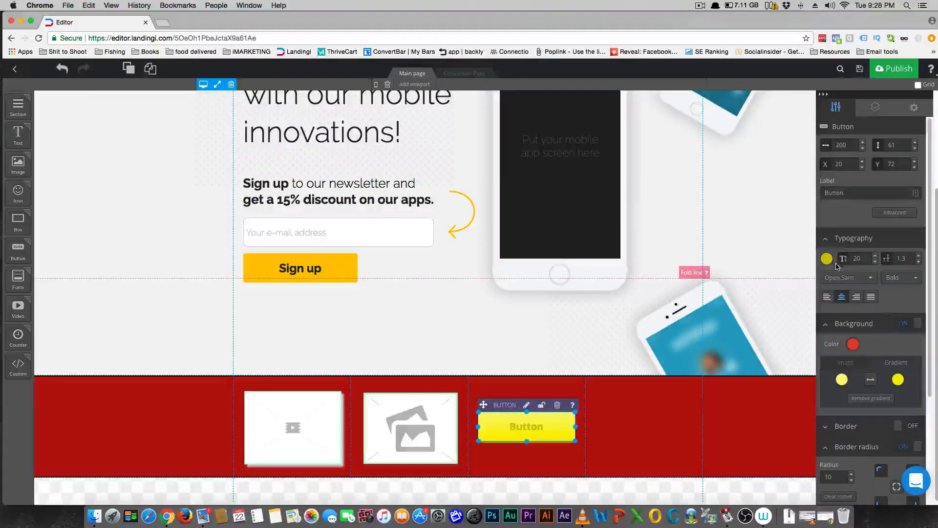
click(859, 193)
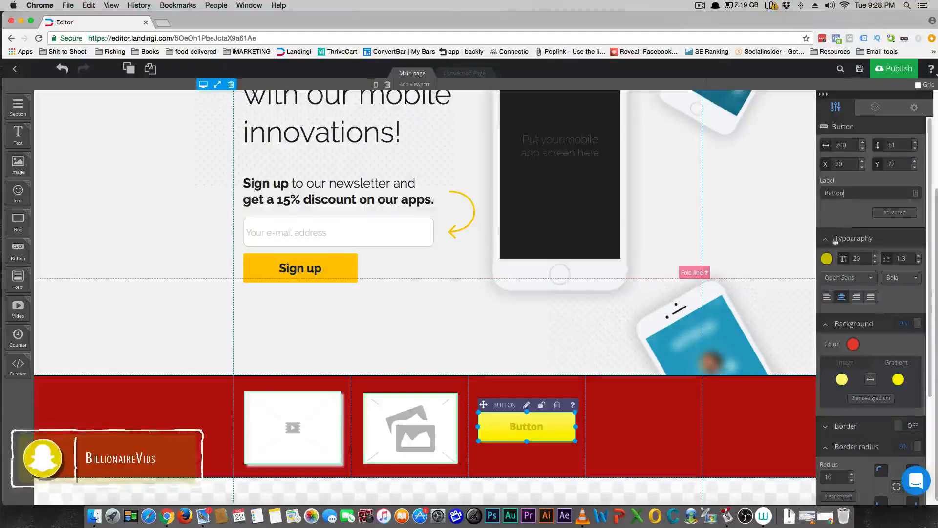
click(642, 427)
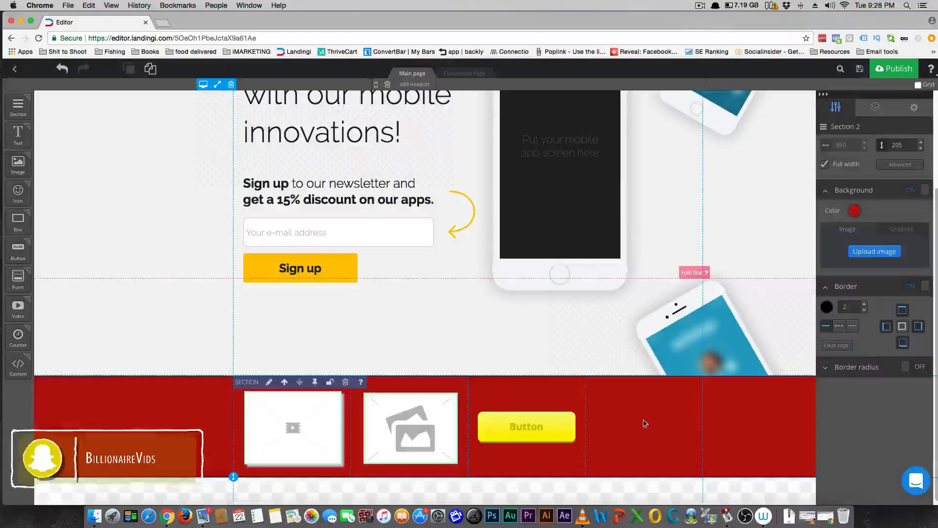
Step: Examine the available integrations in the newsletter sign-up form's options, including the email marketing services and Zapier
scroll(513, 364, up, 5)
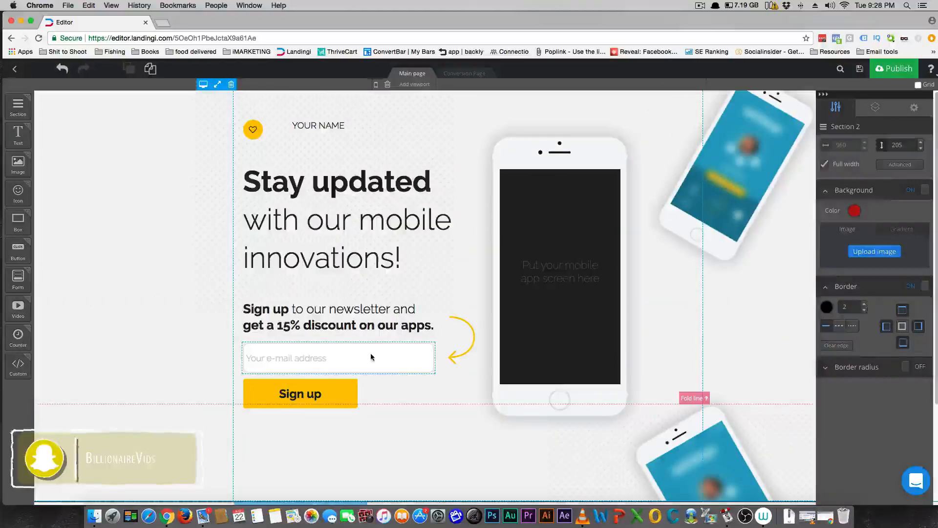
click(372, 357)
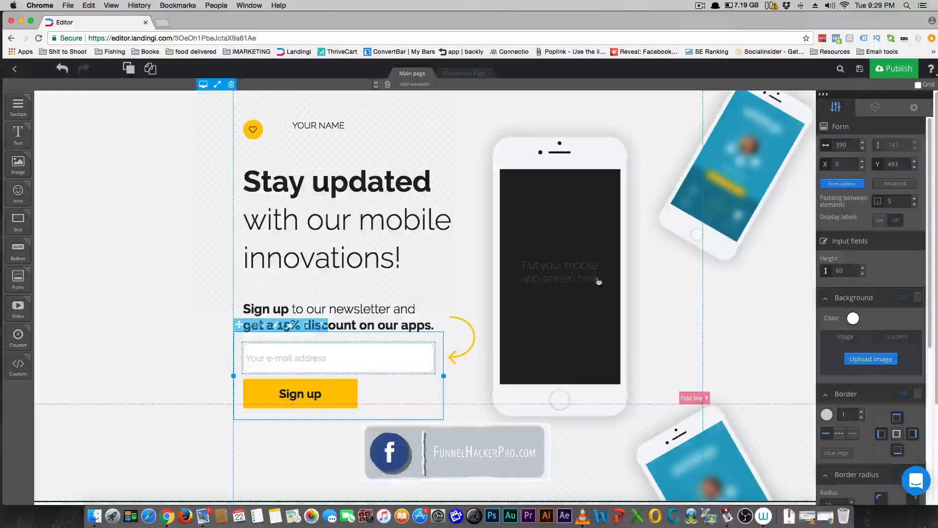
click(850, 184)
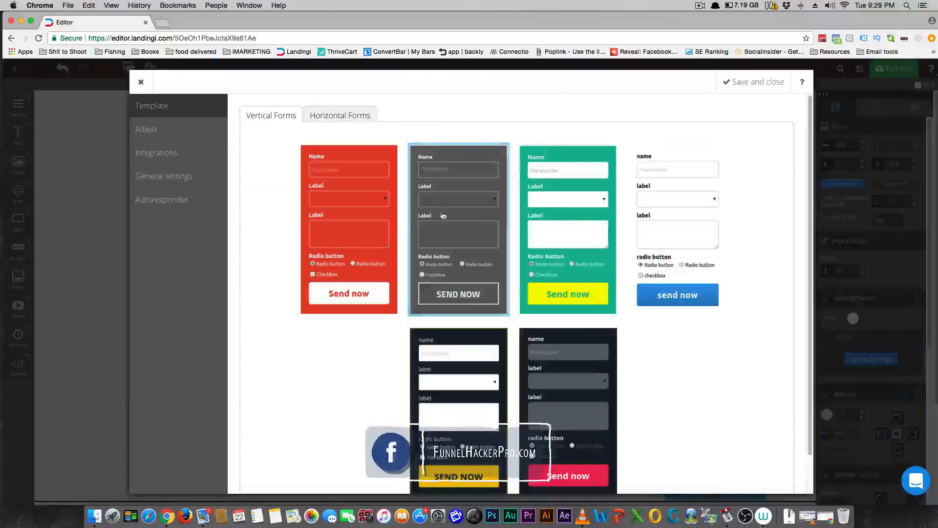
click(189, 152)
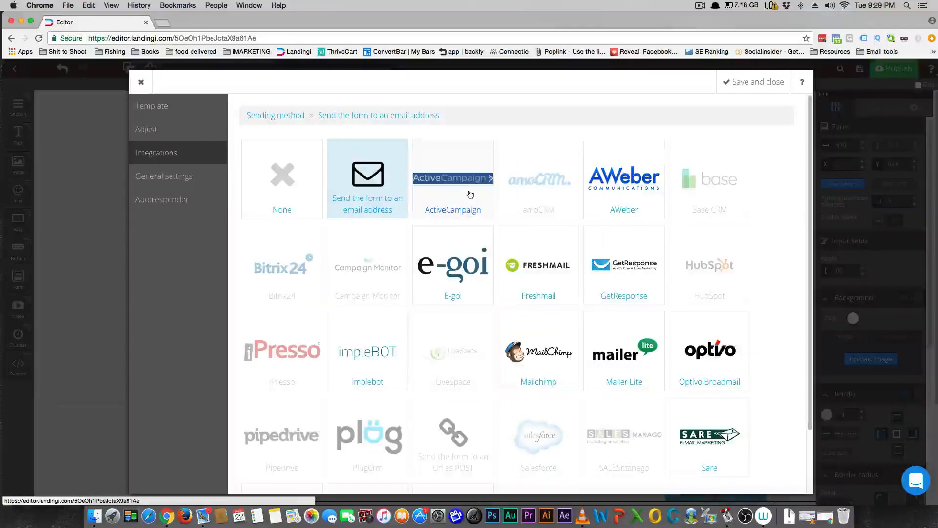
scroll(617, 195, down, 3)
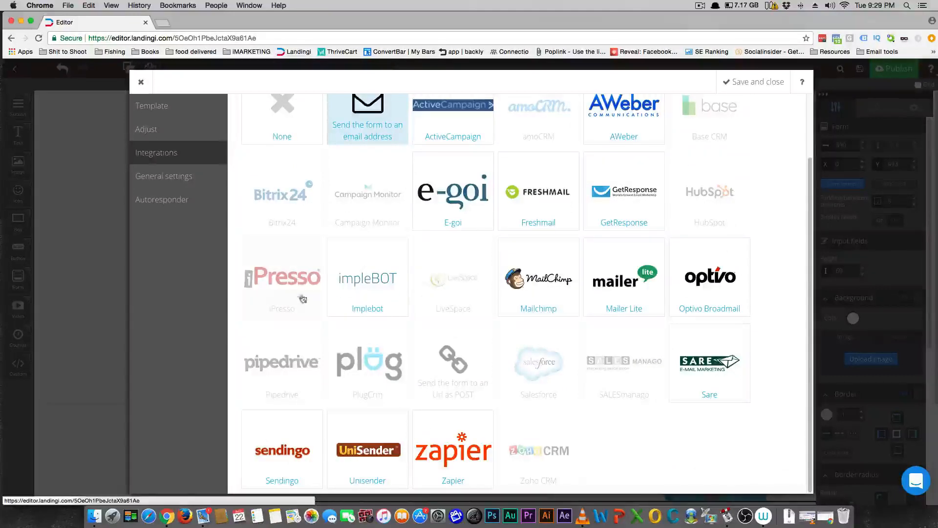
scroll(561, 331, up, 3)
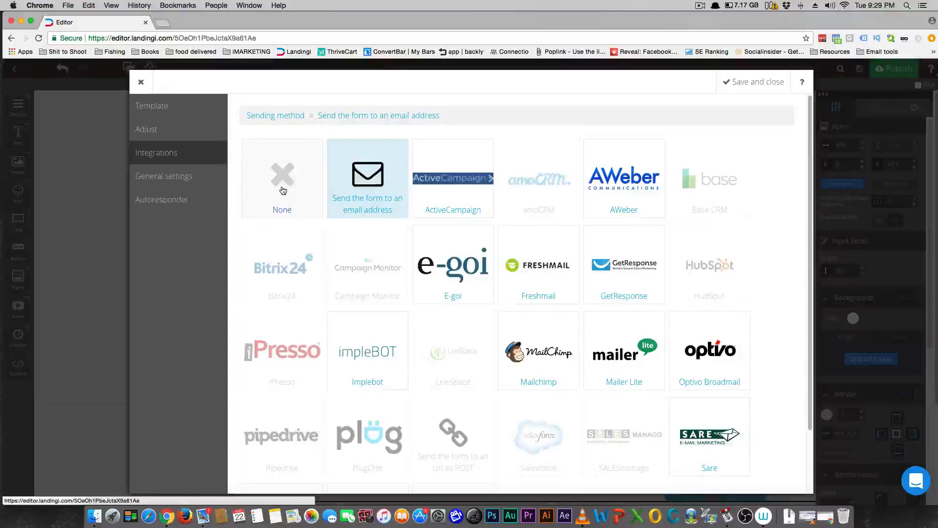
scroll(357, 248, down, 3)
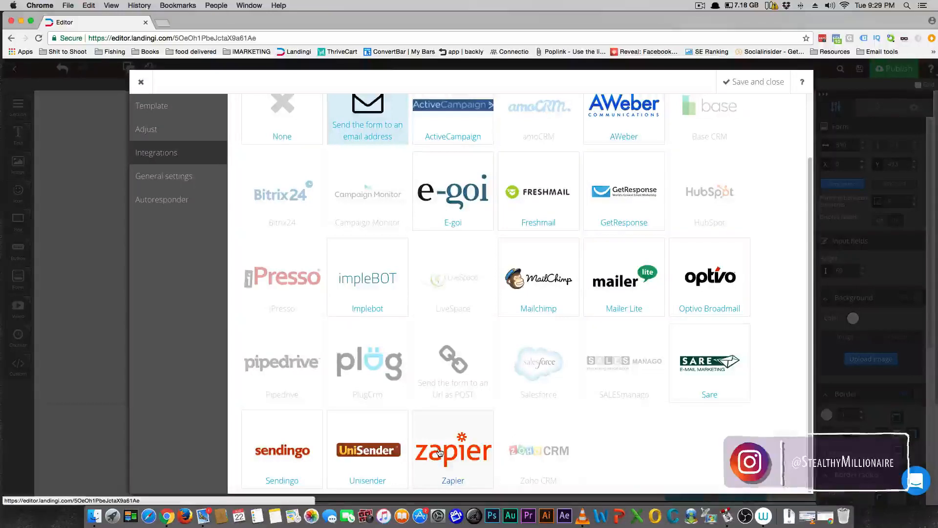
click(723, 78)
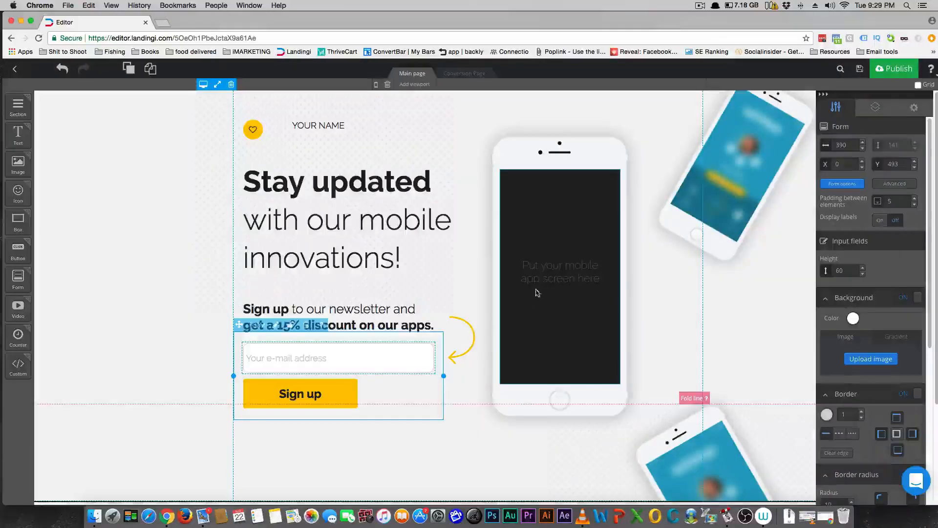
Step: Place a form element in the red section's fourth column, positioned at X 240, Y 33
scroll(529, 299, down, 3)
scroll(528, 298, up, 3)
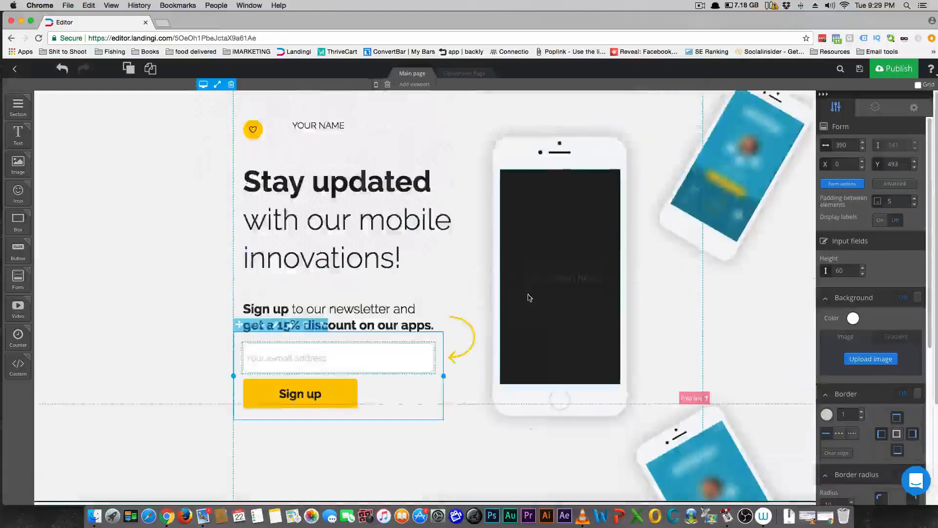
scroll(528, 298, down, 3)
click(605, 429)
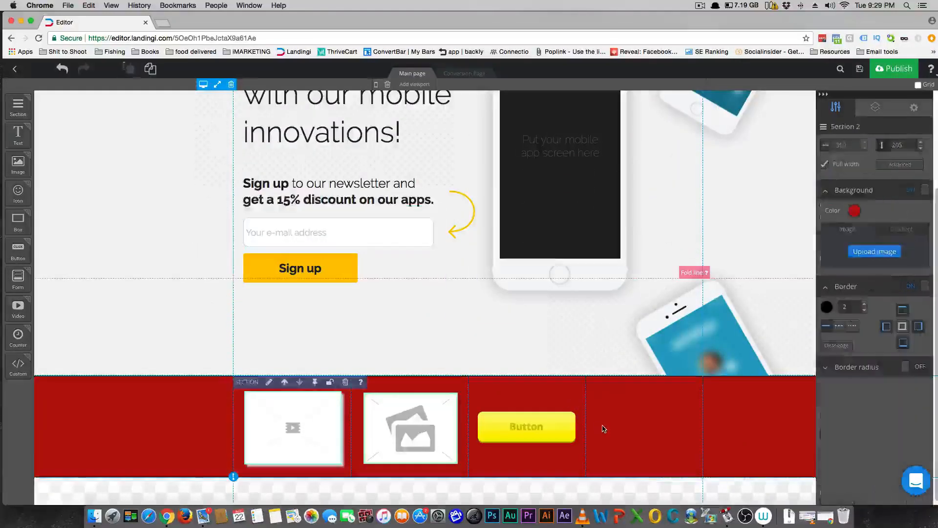
drag(18, 279, 622, 424)
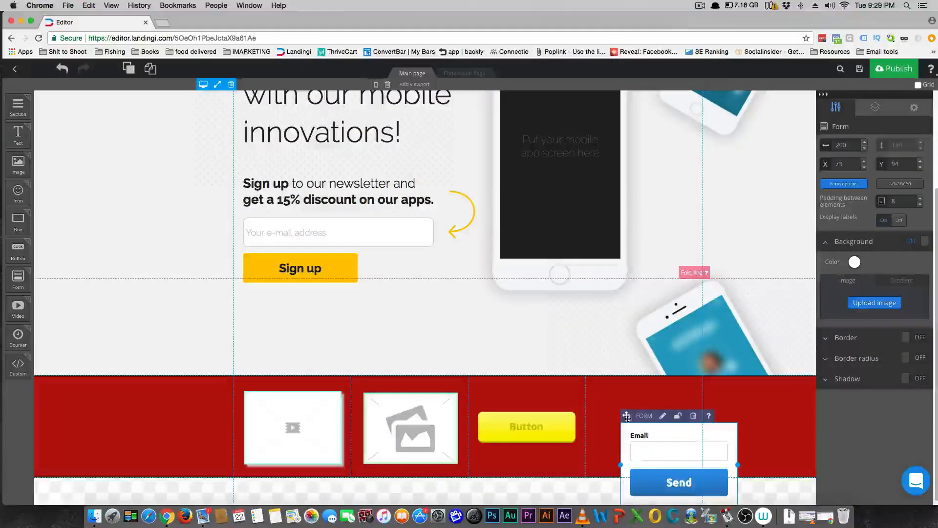
click(598, 400)
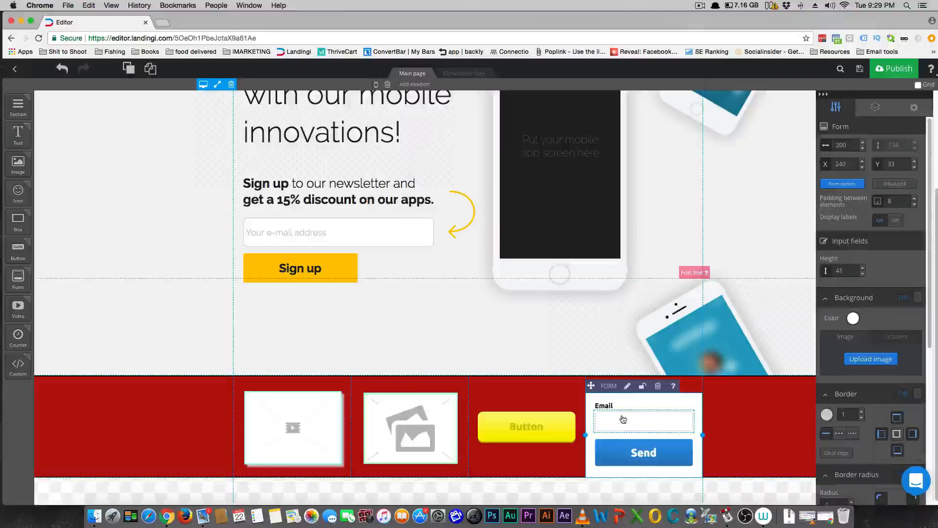
Step: Try to apply the red horizontal form template to the fourth-column form and save it
click(627, 385)
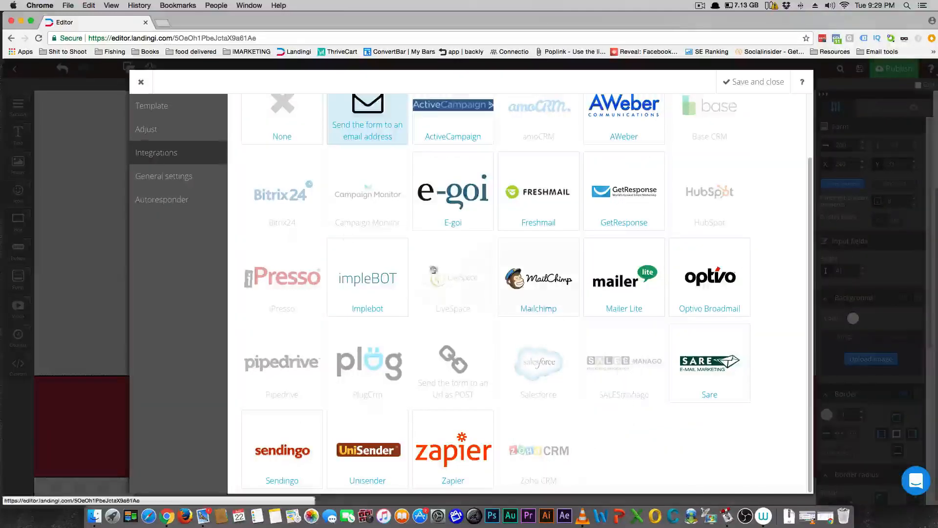
click(156, 111)
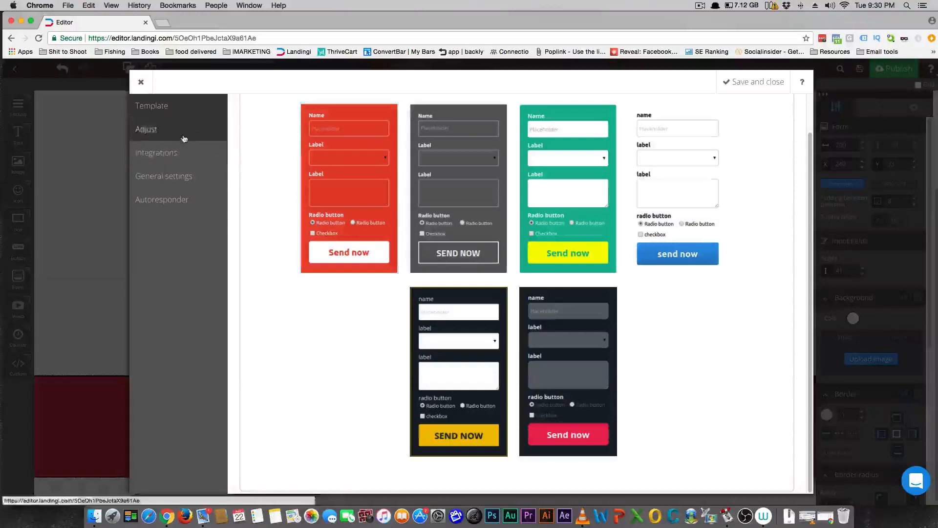
scroll(552, 151, up, 2)
click(342, 116)
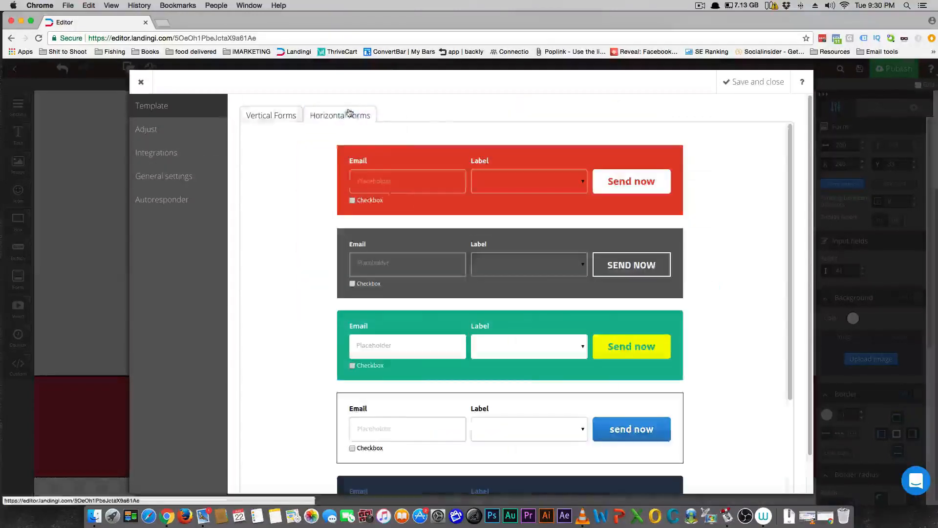
scroll(411, 235, down, 5)
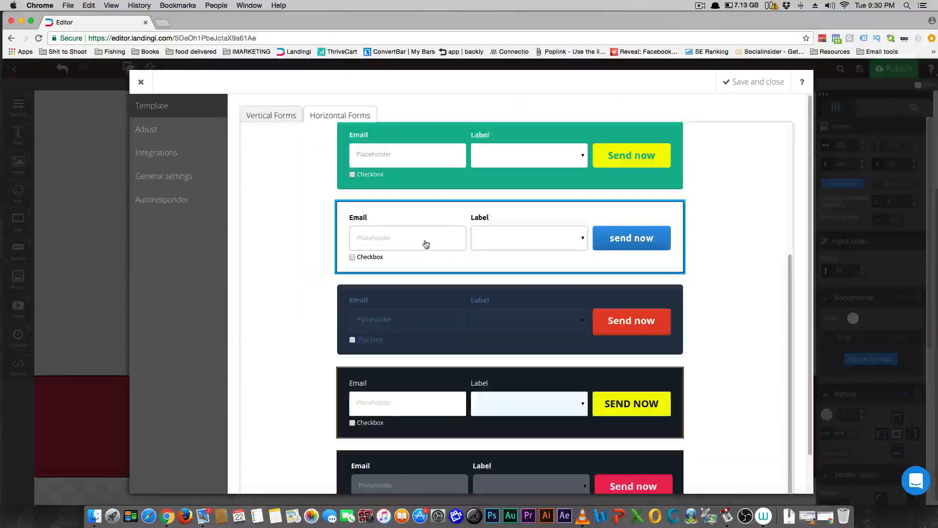
scroll(425, 245, down, 1)
scroll(430, 244, up, 5)
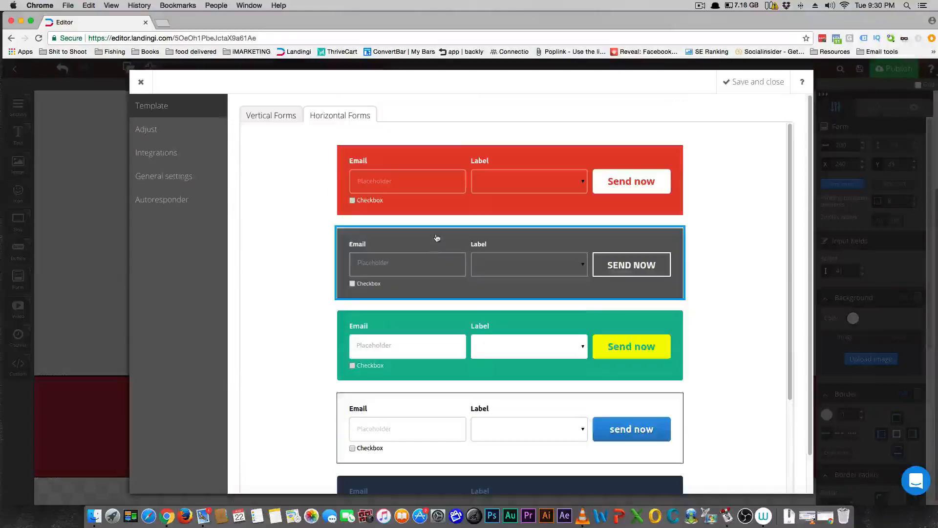
click(401, 176)
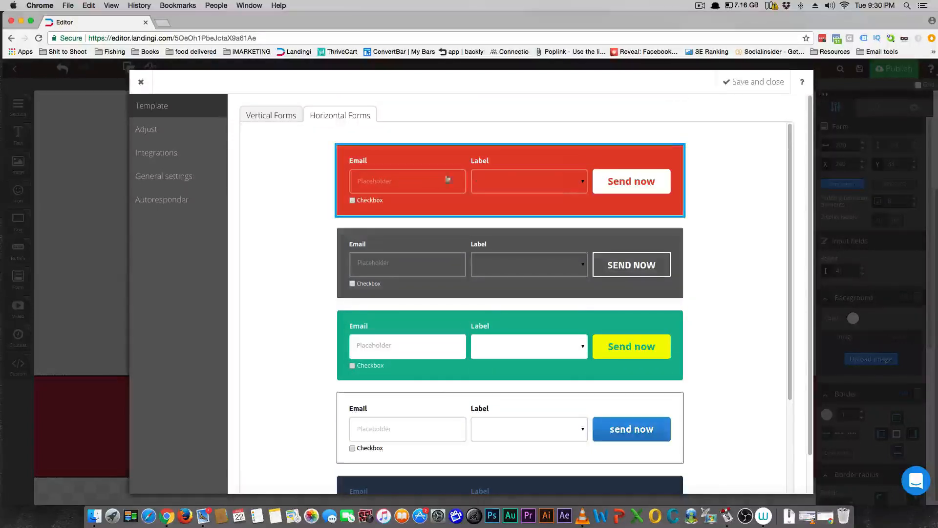
click(765, 84)
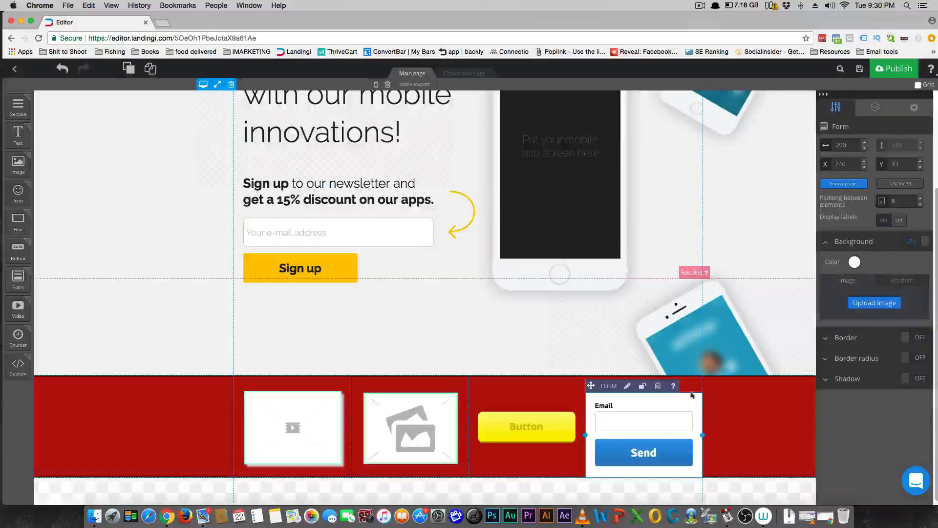
Step: Reopen the form's settings, choose the red horizontal template with the white send button, and save the form
click(628, 387)
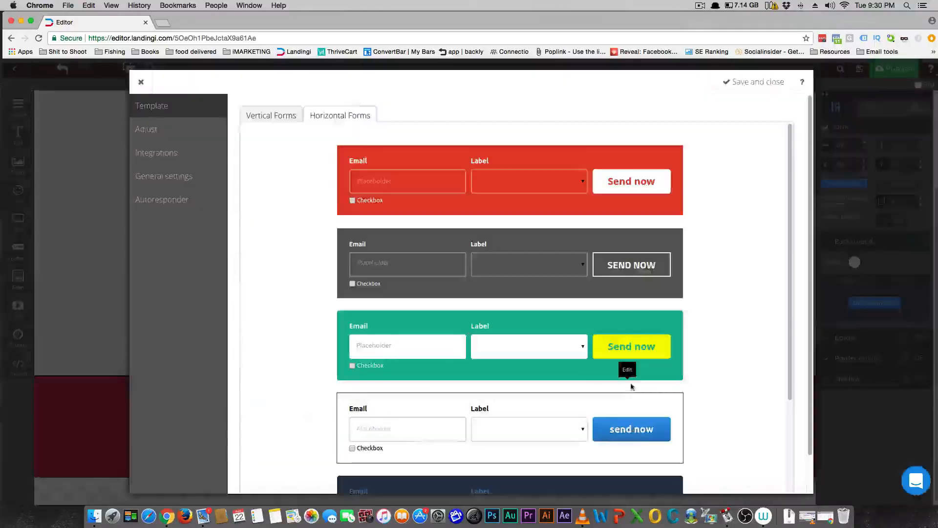
click(546, 188)
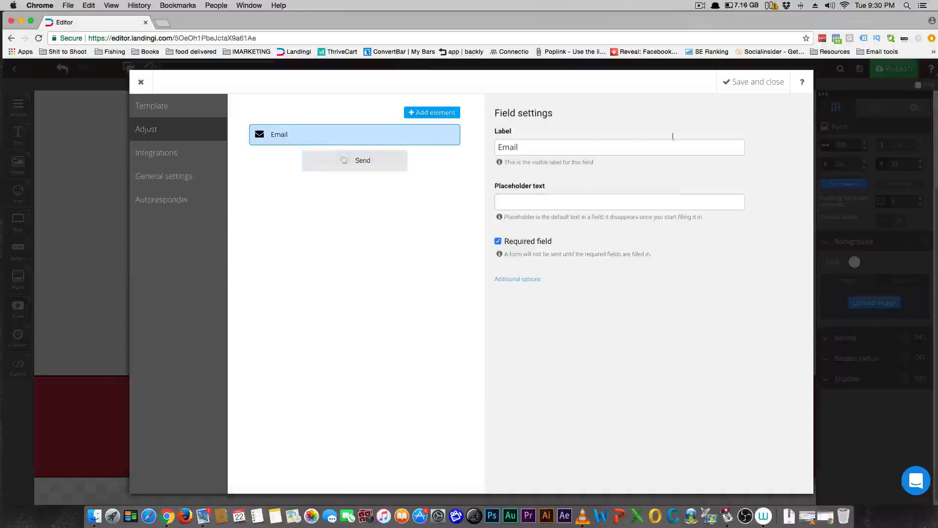
click(755, 82)
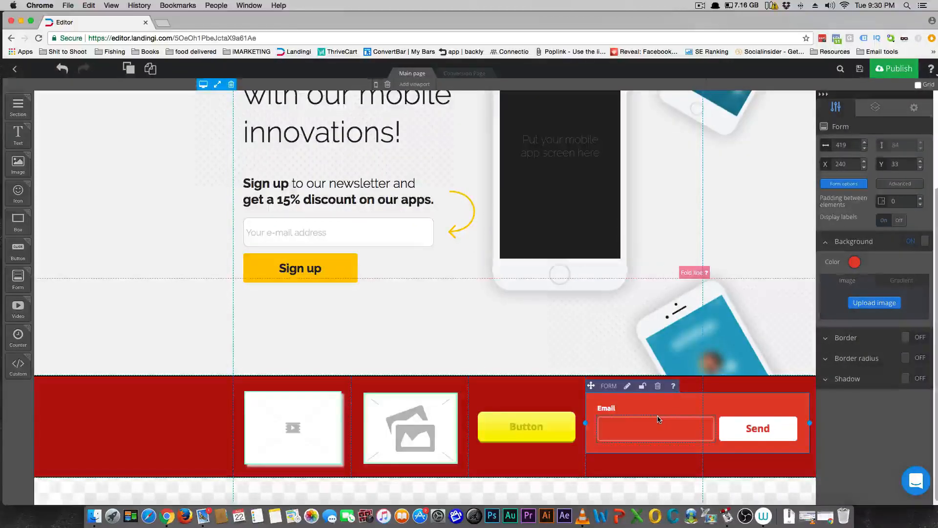
Step: Change the form's background color to the grey #8d8989
click(855, 262)
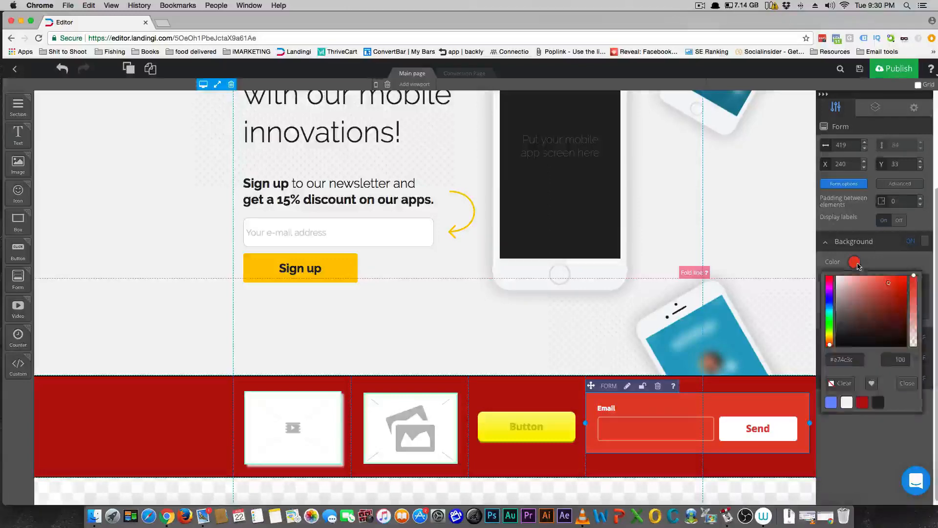
click(854, 300)
drag(854, 300, 837, 306)
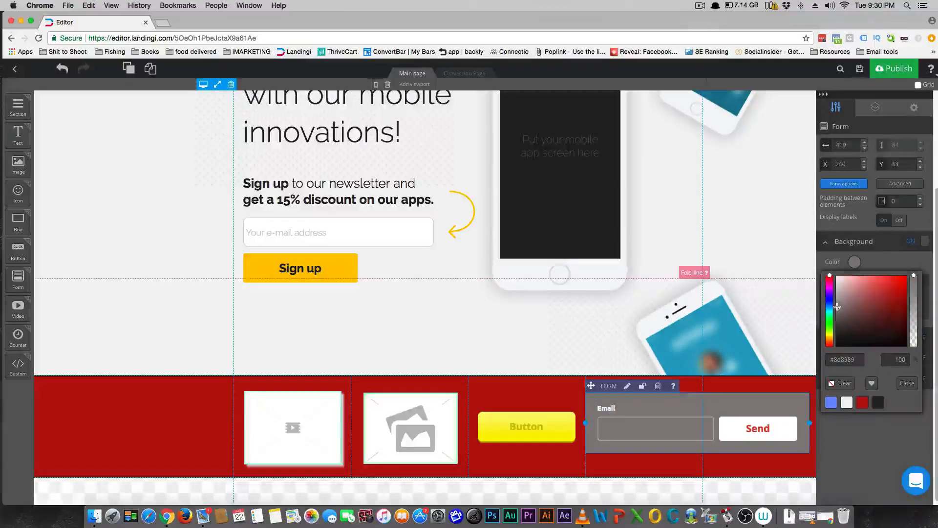
click(792, 321)
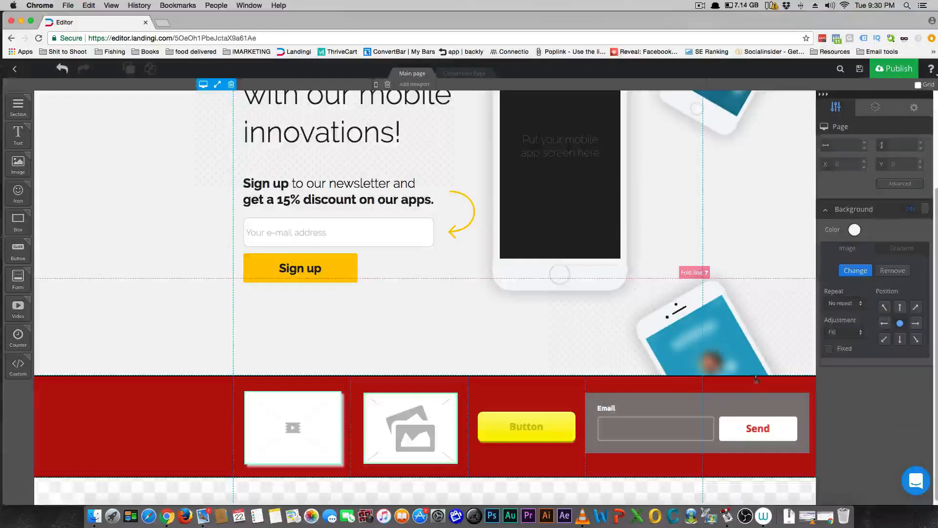
click(721, 418)
click(660, 433)
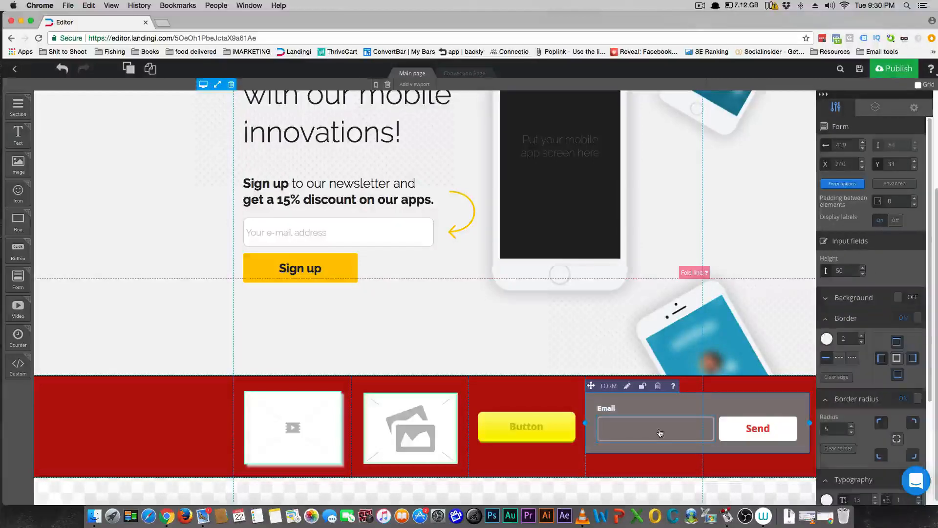
Step: Remove the yellow button and move the form into the red section's third column at X 21, Y 41
click(542, 423)
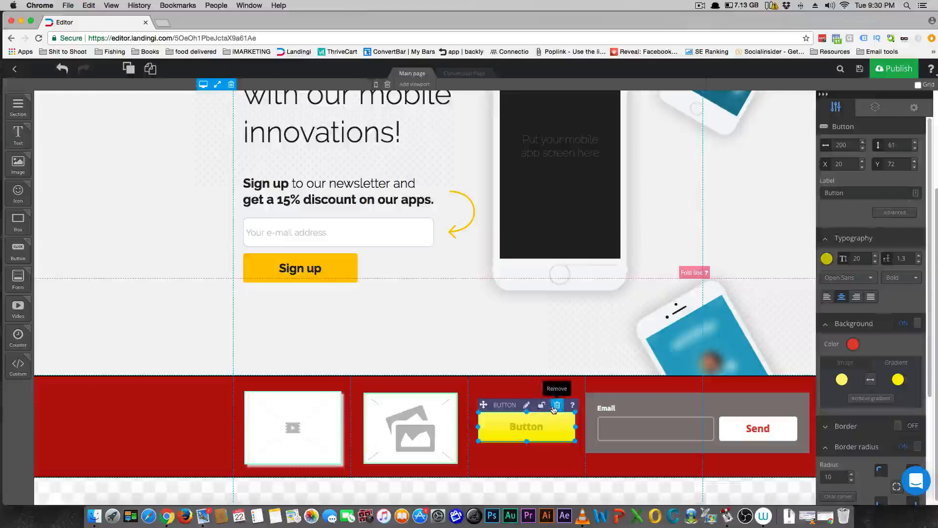
click(556, 405)
click(611, 410)
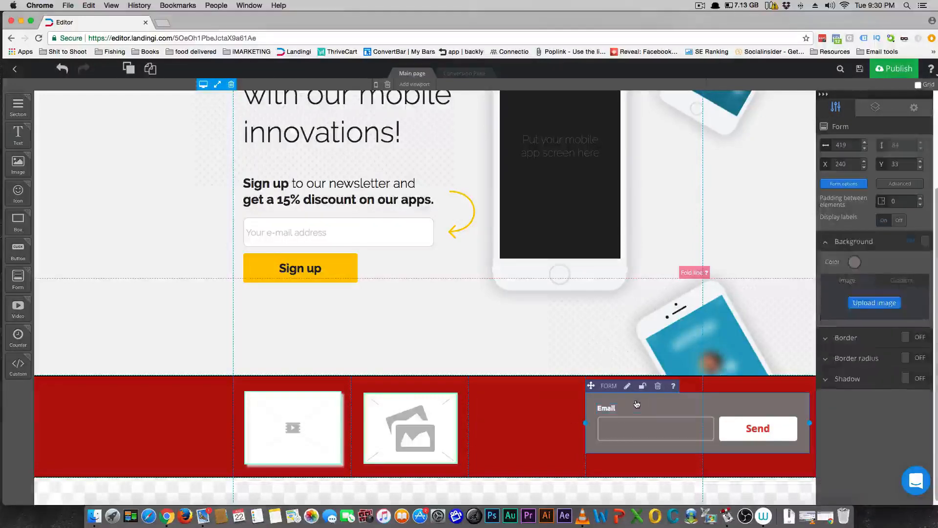
drag(590, 386, 483, 389)
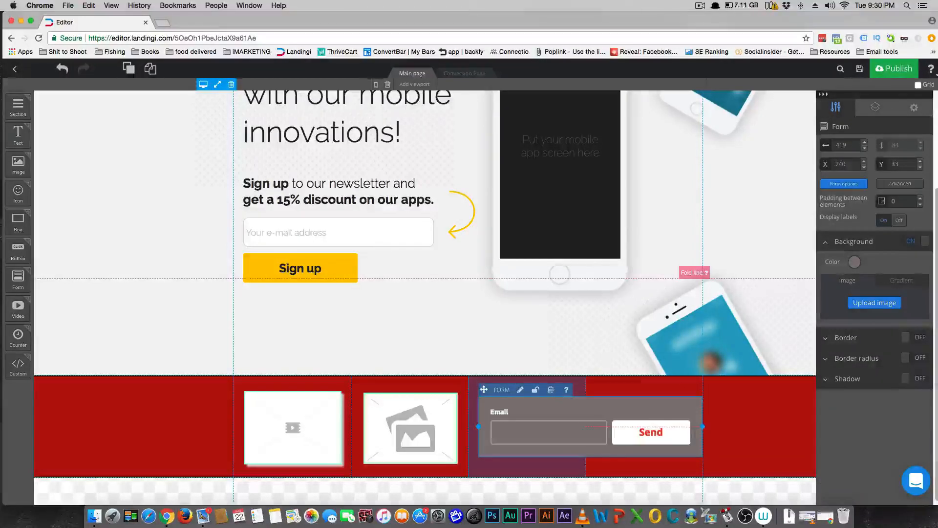
click(730, 437)
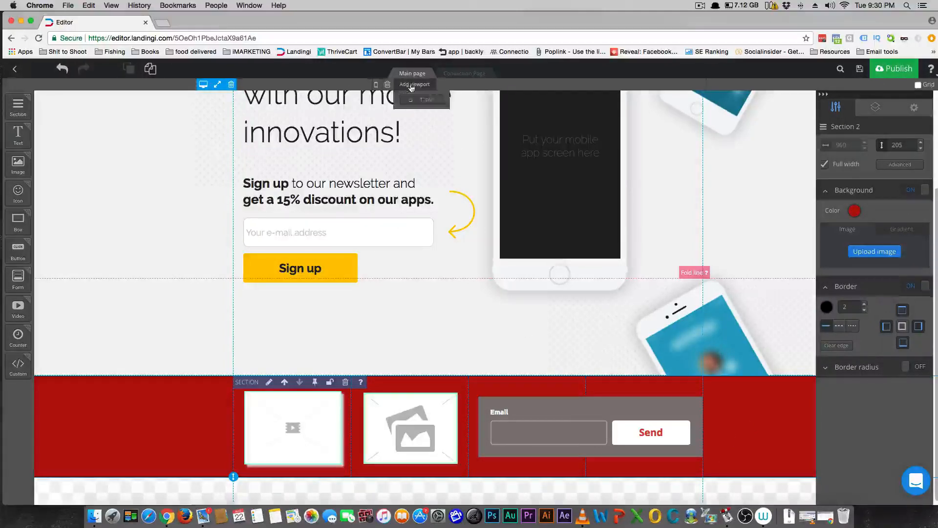
Step: Add a tablet viewport to the main page and review the page layout and fold line in it
click(416, 99)
scroll(350, 245, up, 5)
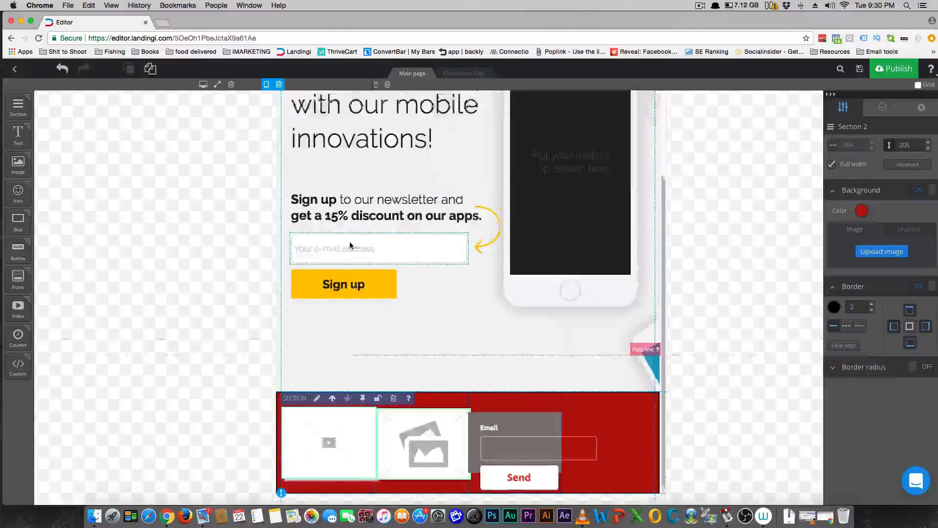
scroll(351, 243, down, 4)
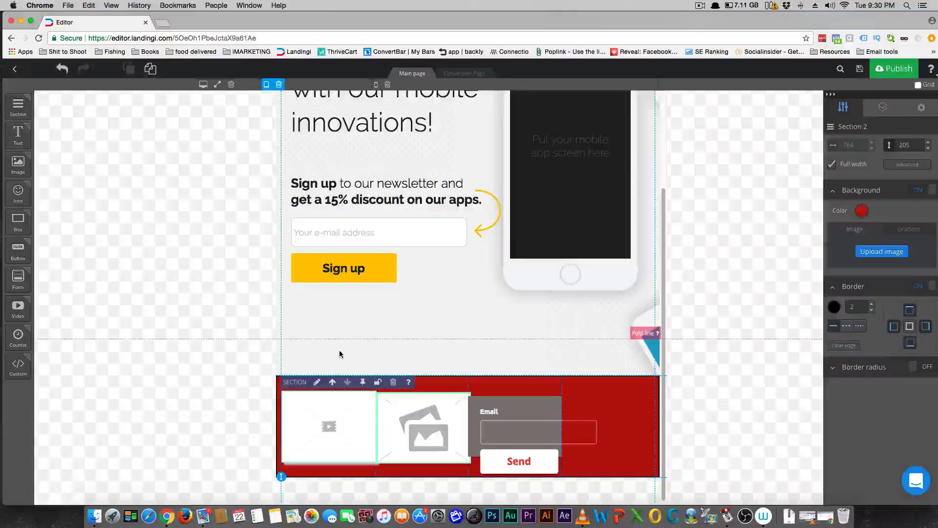
mouse_move(643, 337)
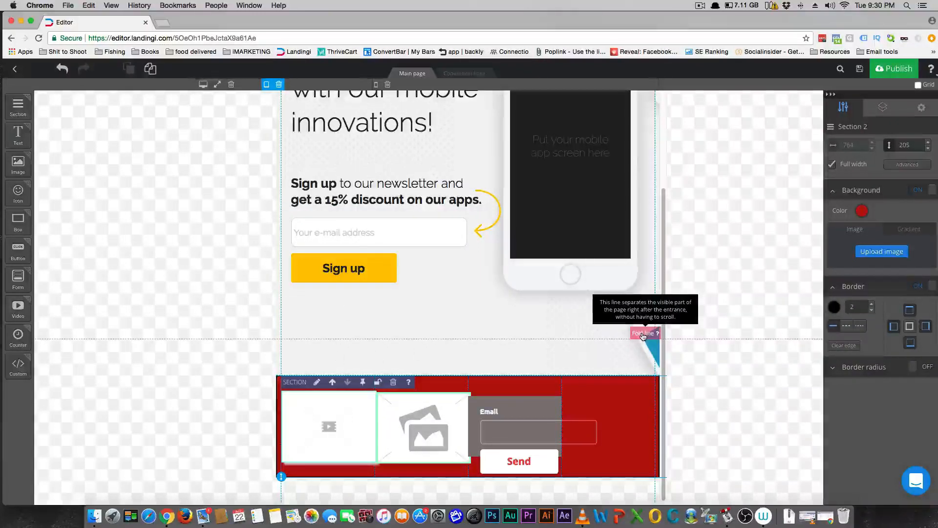
scroll(425, 318, up, 4)
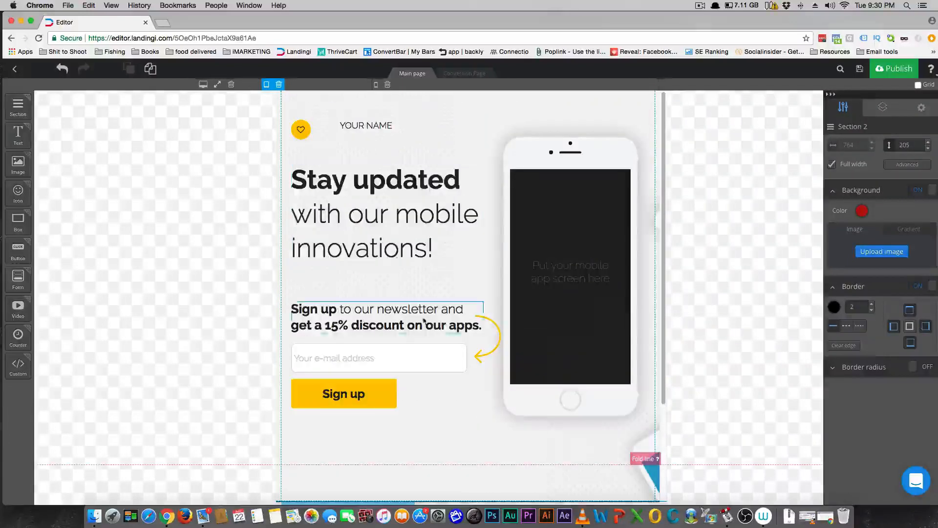
scroll(425, 312, down, 4)
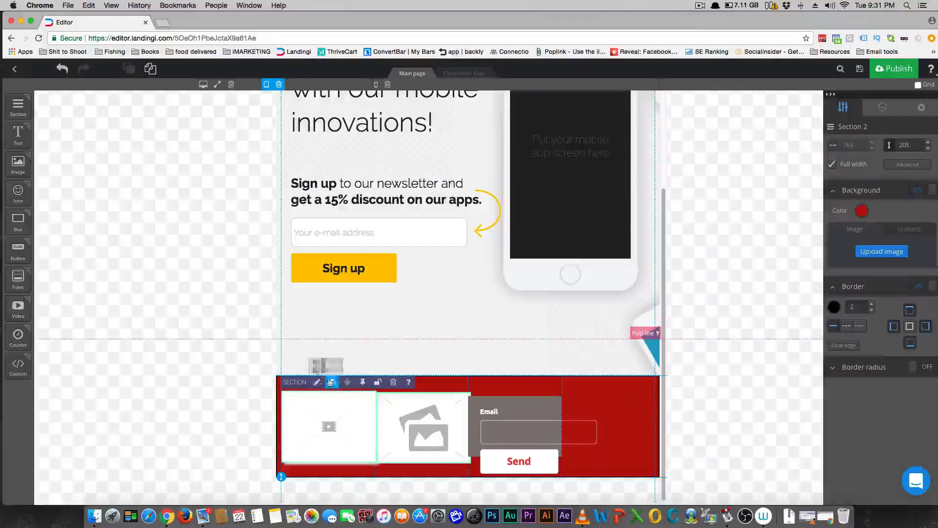
click(306, 405)
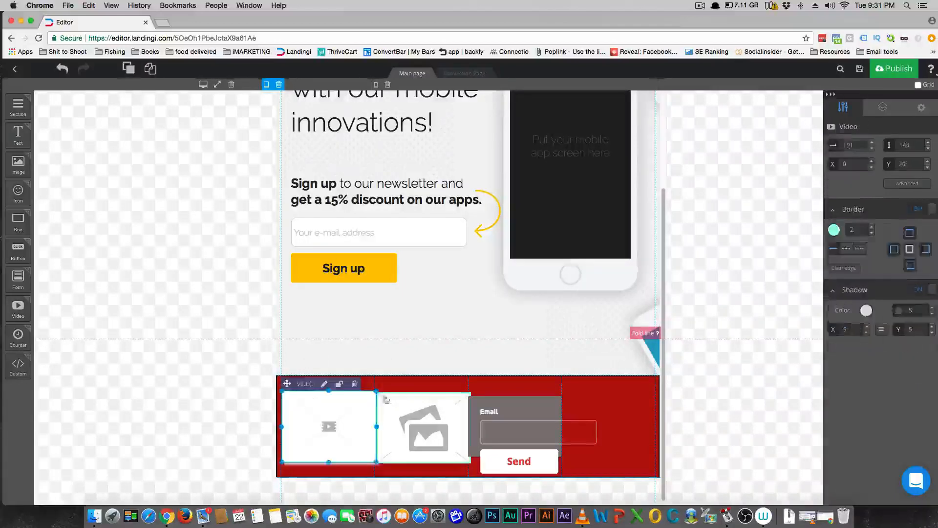
mouse_move(287, 386)
mouse_down()
mouse_move(288, 371)
mouse_move(288, 386)
mouse_up()
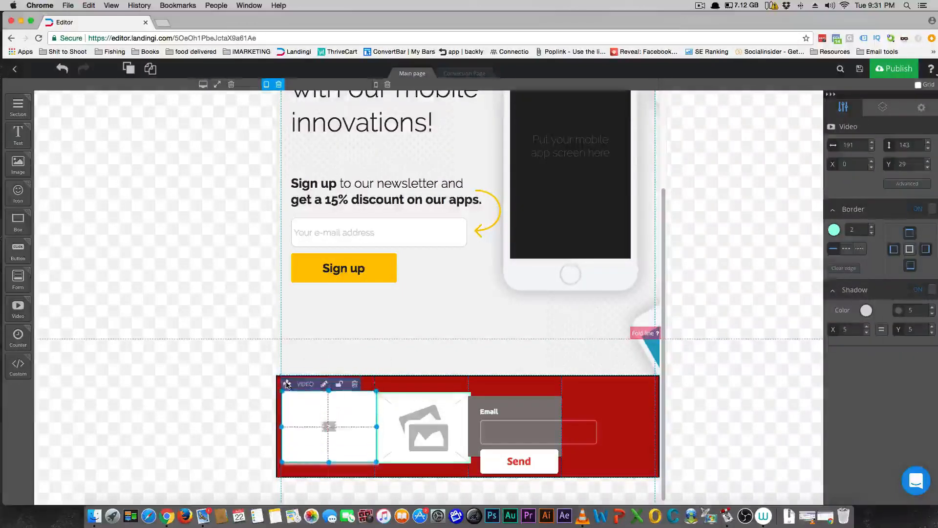
Step: Shorten the red section and the main section above it in the tablet viewport
click(421, 383)
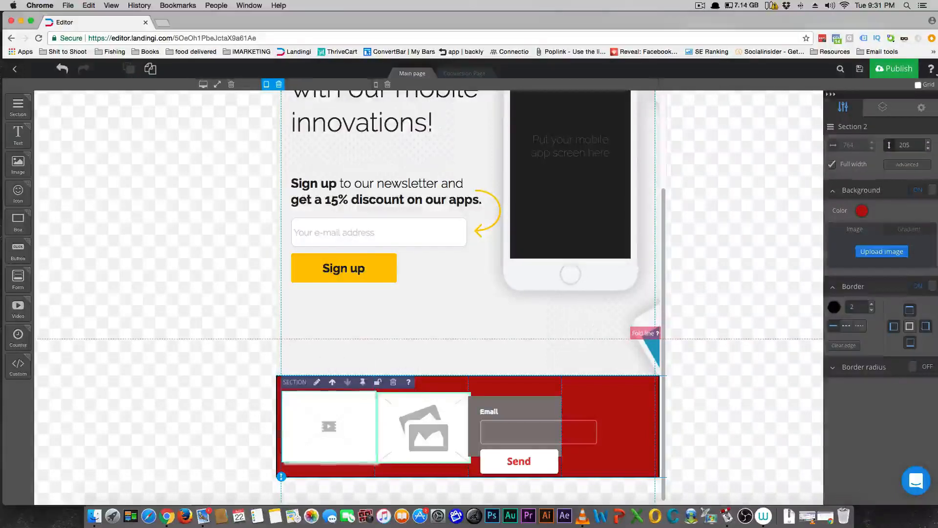
drag(281, 475, 282, 449)
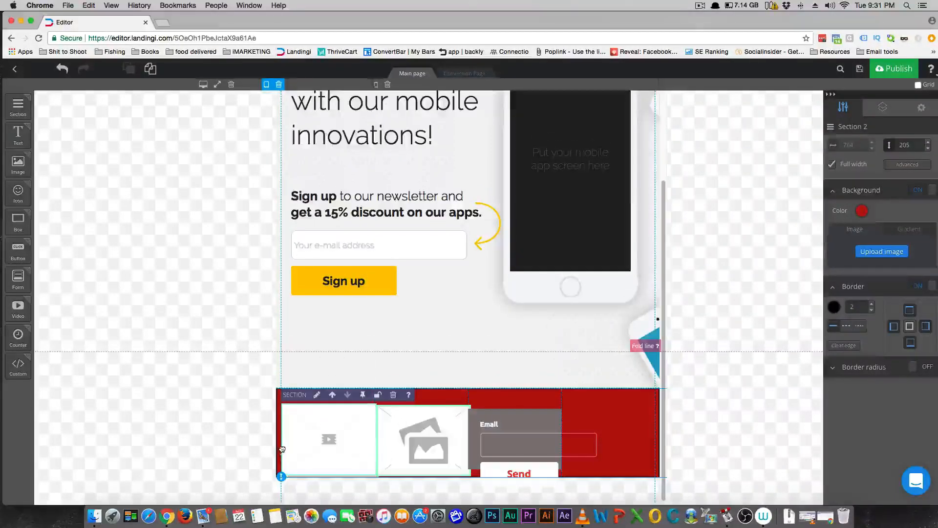
click(306, 370)
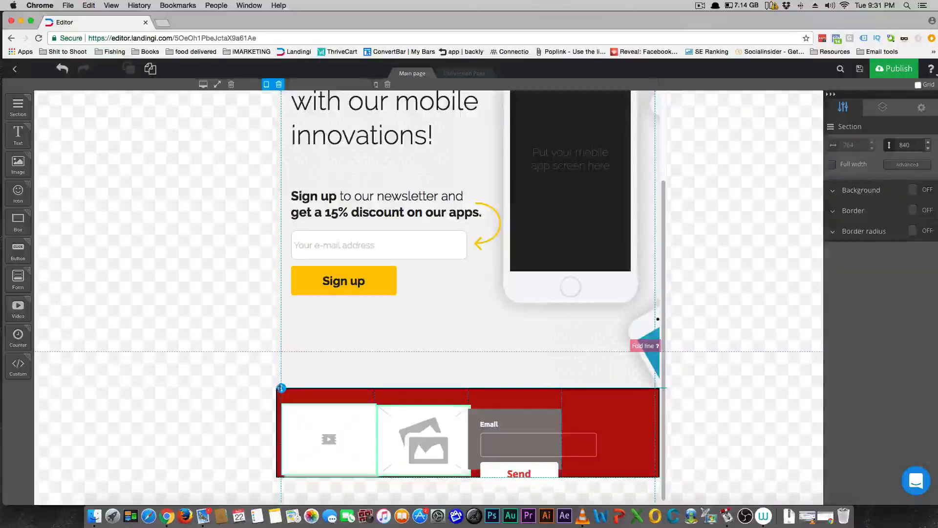
drag(282, 371, 284, 355)
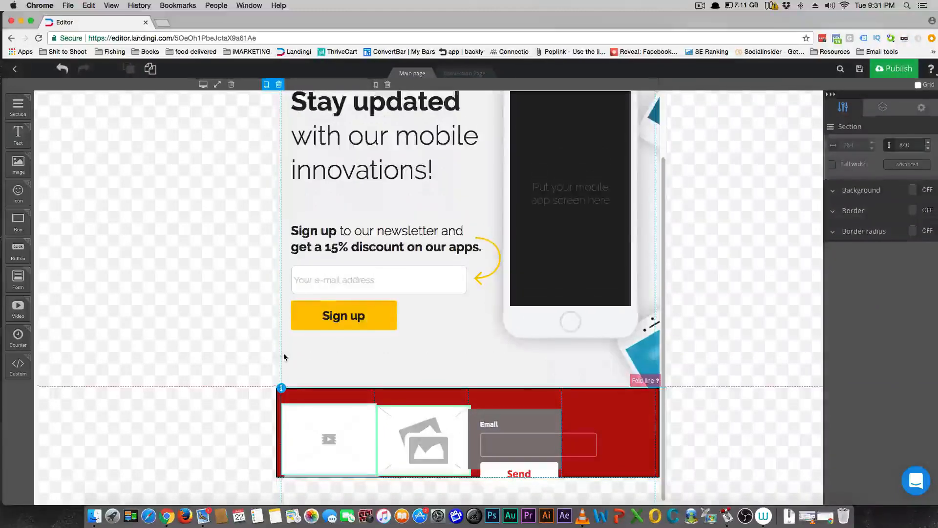
Step: Widen the form to 249 in the tablet viewport and reposition it at X 49, Y 44 within the red section
click(511, 448)
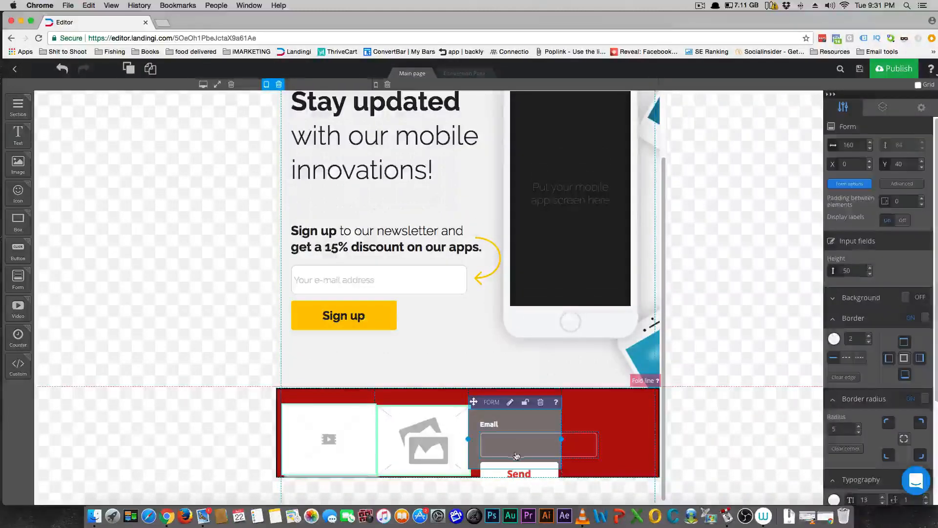
drag(485, 415, 510, 418)
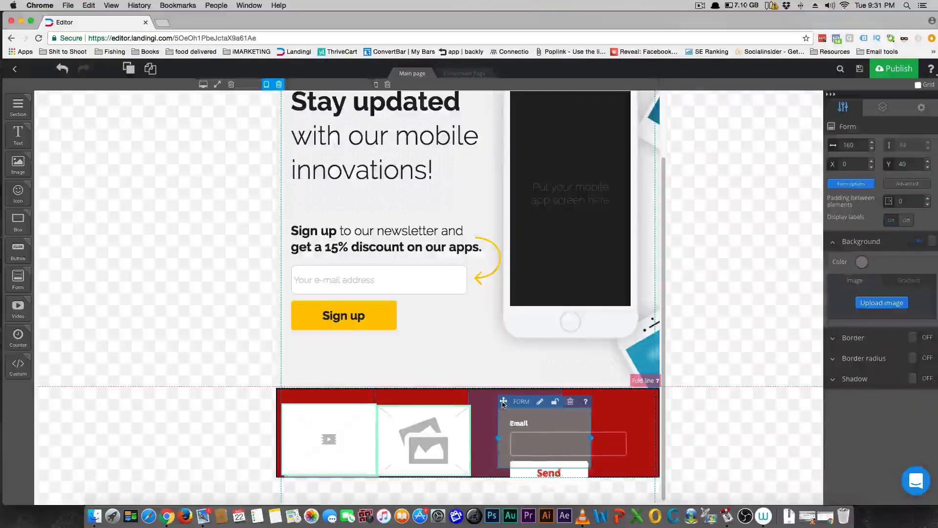
drag(591, 447, 640, 448)
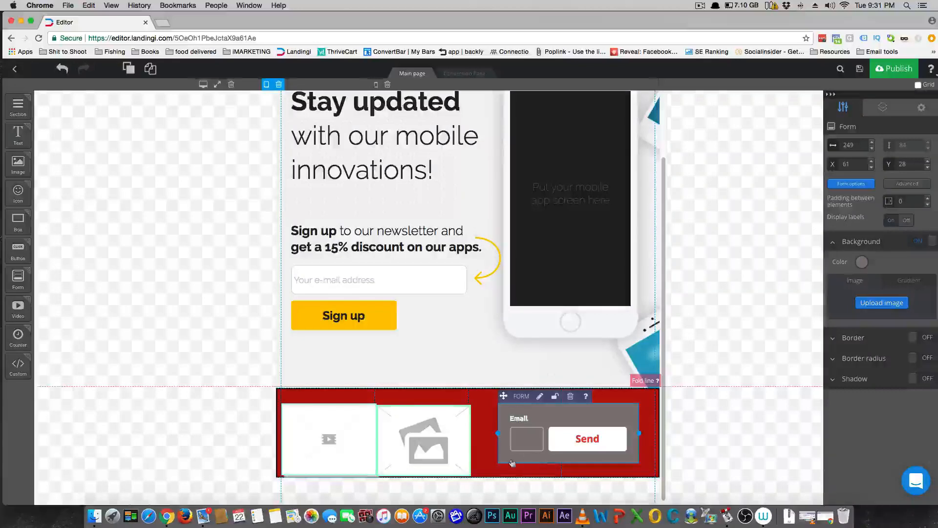
drag(506, 398, 500, 406)
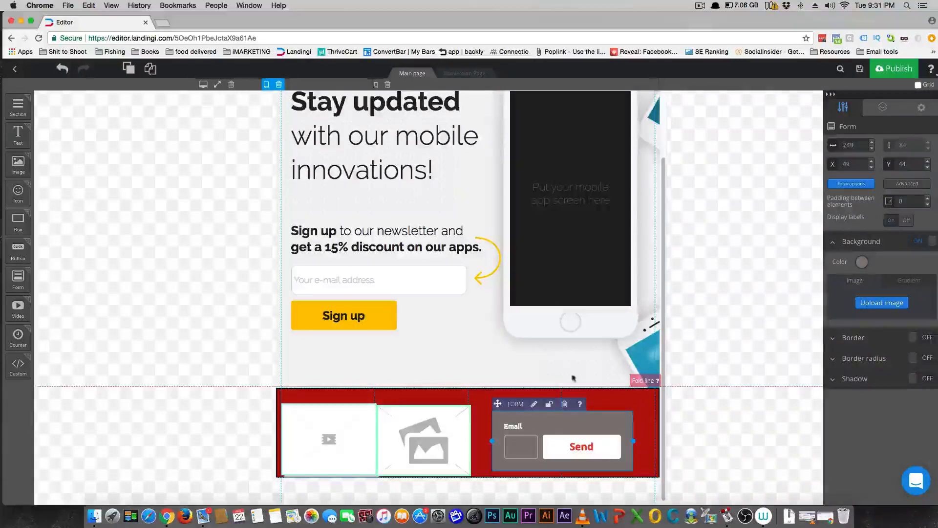
Step: Switch back to the desktop viewport and review the page layout
click(204, 84)
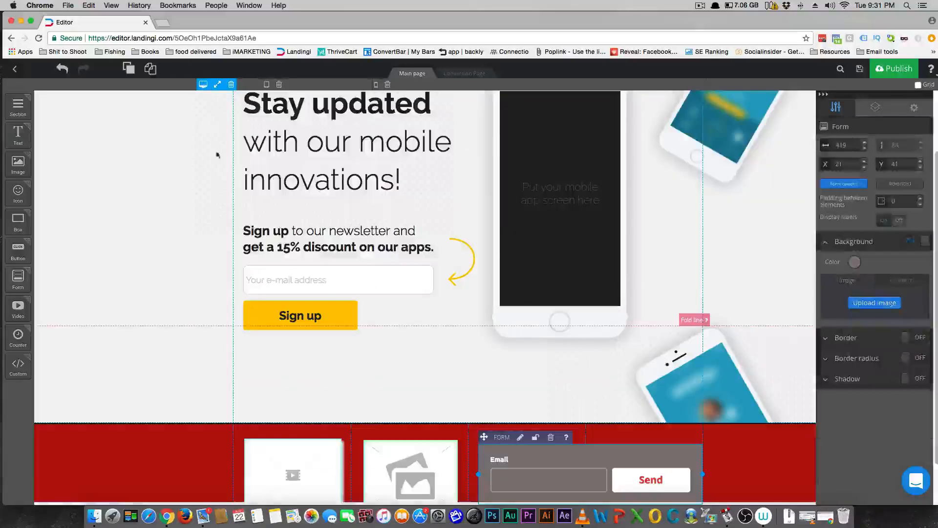
scroll(255, 283, down, 1)
scroll(255, 283, up, 3)
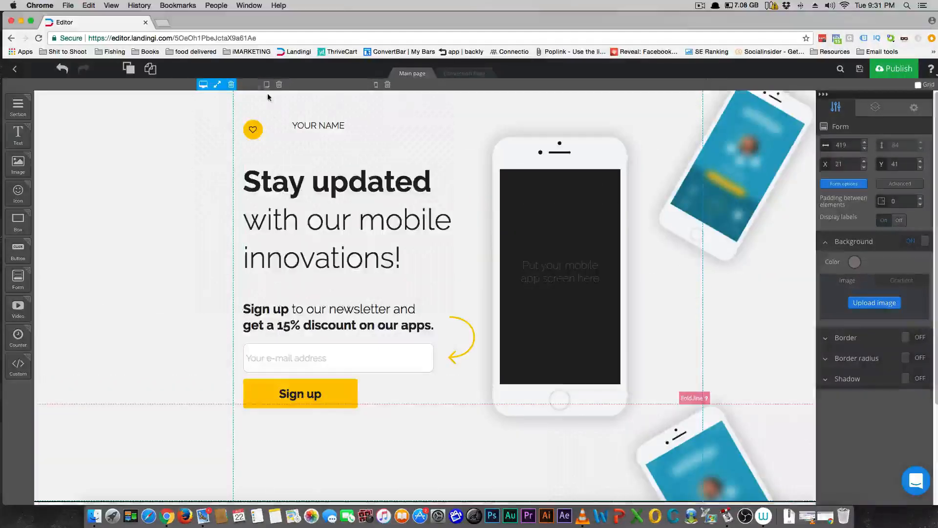
Step: In the tablet viewport, move the e-mail sign-up form right to X 20 and shift the curved arrow slightly right beside it
click(266, 85)
scroll(426, 338, down, 2)
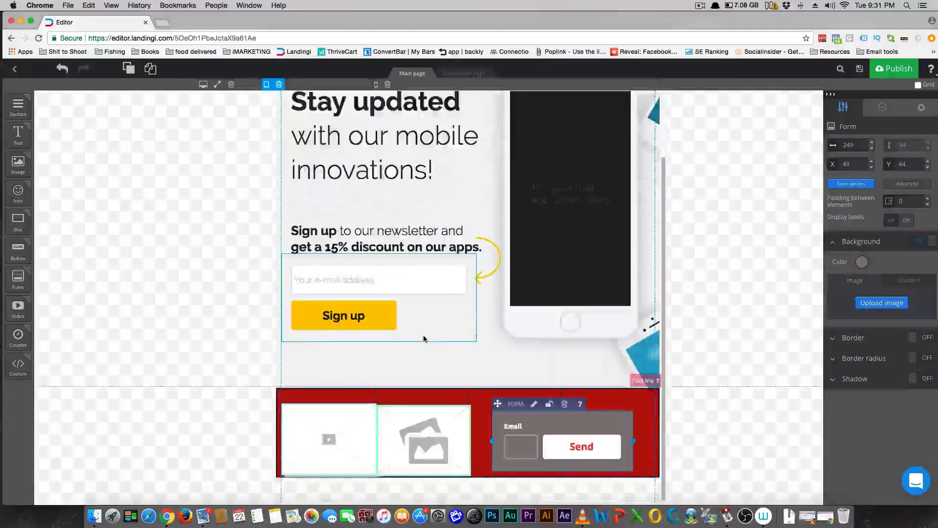
scroll(420, 345, up, 1)
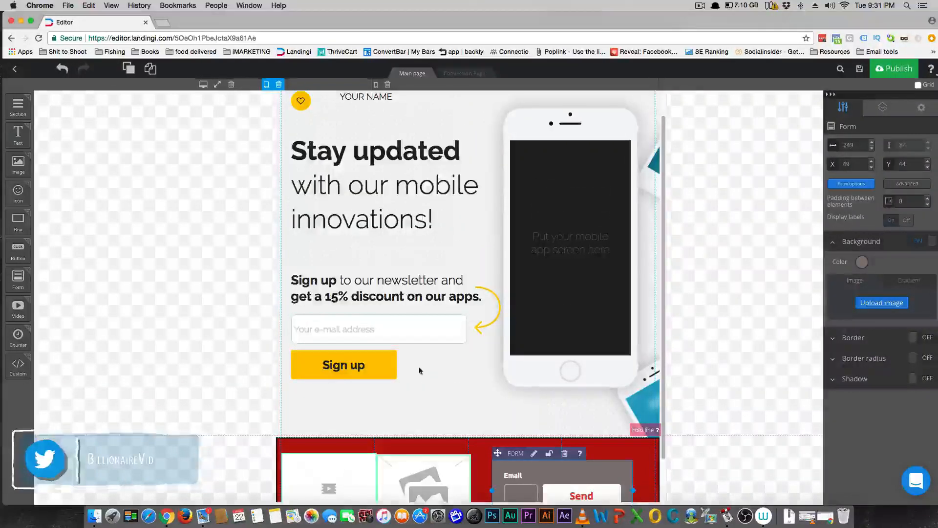
click(419, 365)
drag(288, 299, 299, 298)
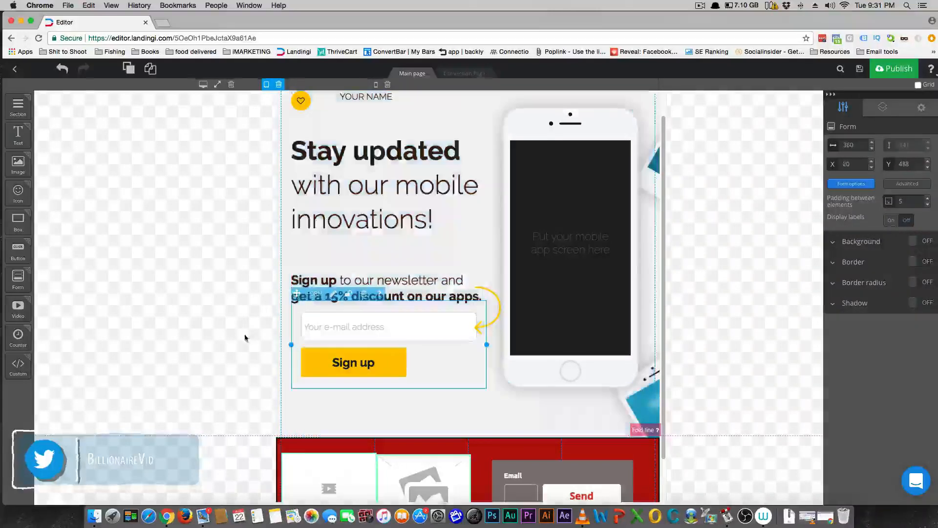
click(499, 316)
drag(478, 282, 487, 282)
Step: Reposition the newsletter discount text above the sign-up form to X 28, Y 423 in the tablet viewport and check the page
click(435, 363)
click(393, 296)
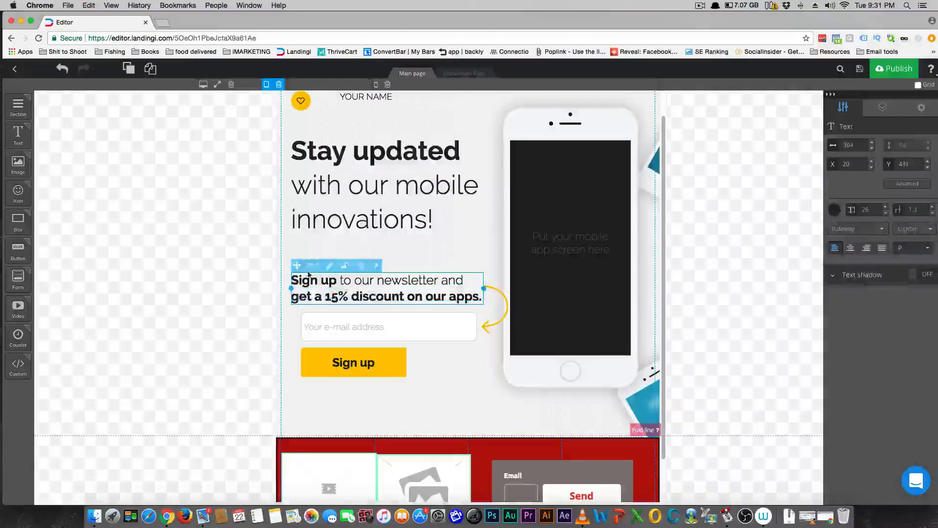
drag(299, 272, 303, 269)
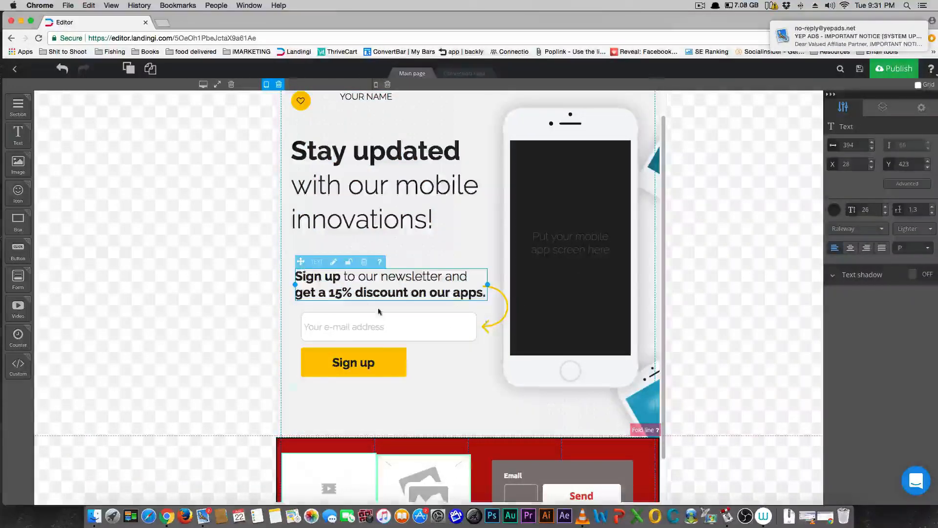
scroll(684, 346, down, 2)
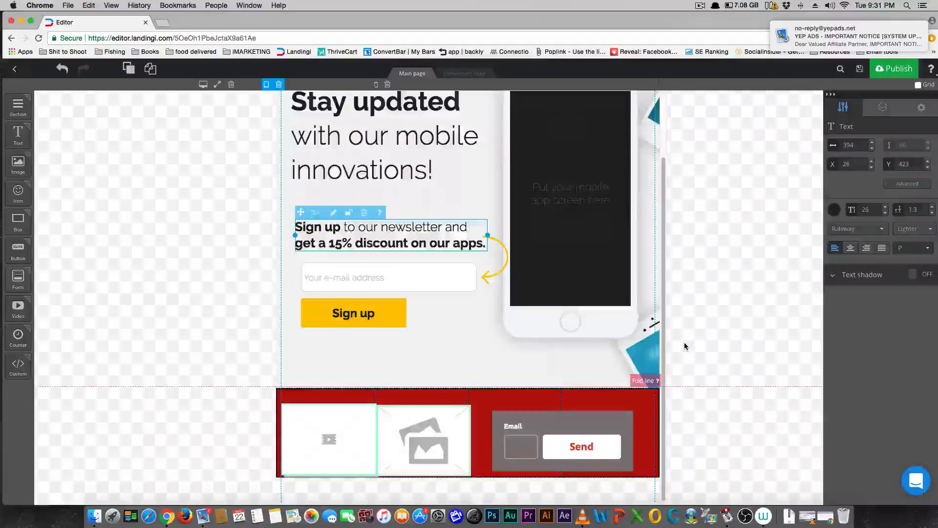
scroll(684, 346, up, 3)
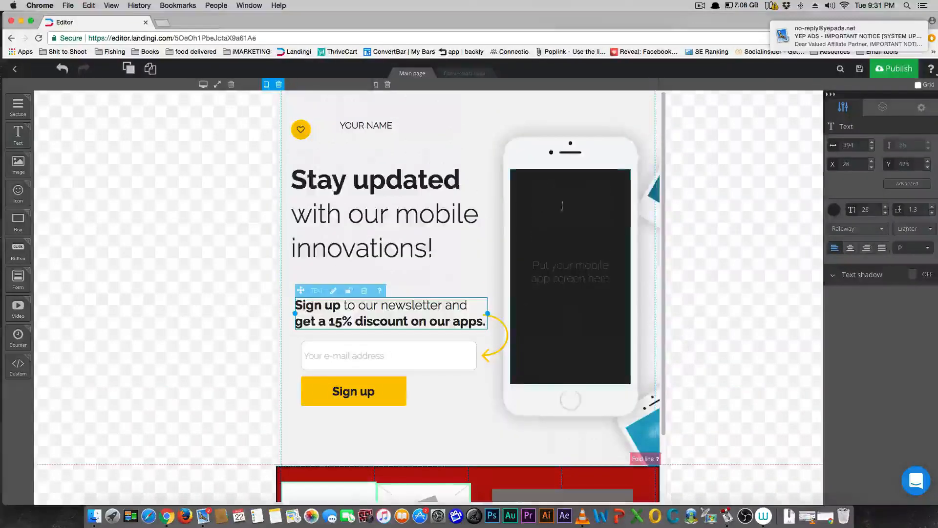
Step: In the mobile viewport, shrink the video in the red section to 164 by 122 and centre it horizontally
click(376, 86)
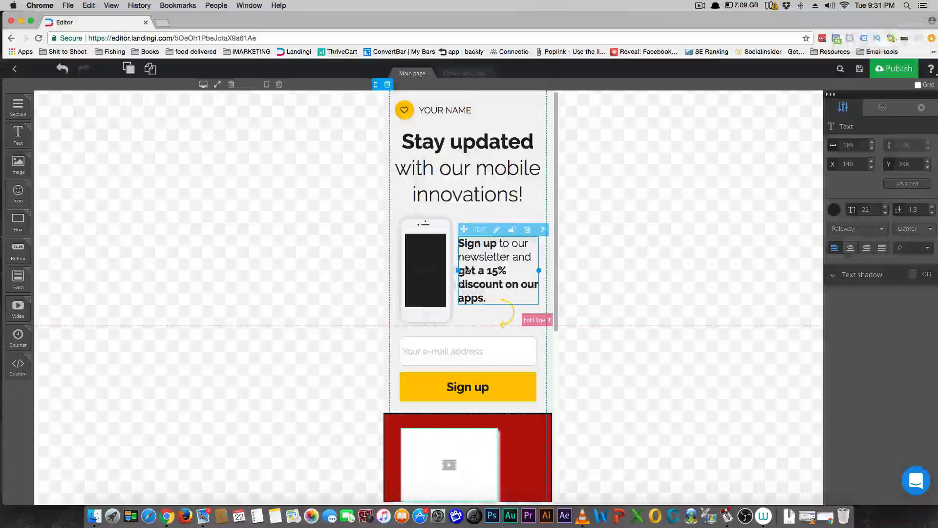
scroll(466, 269, down, 5)
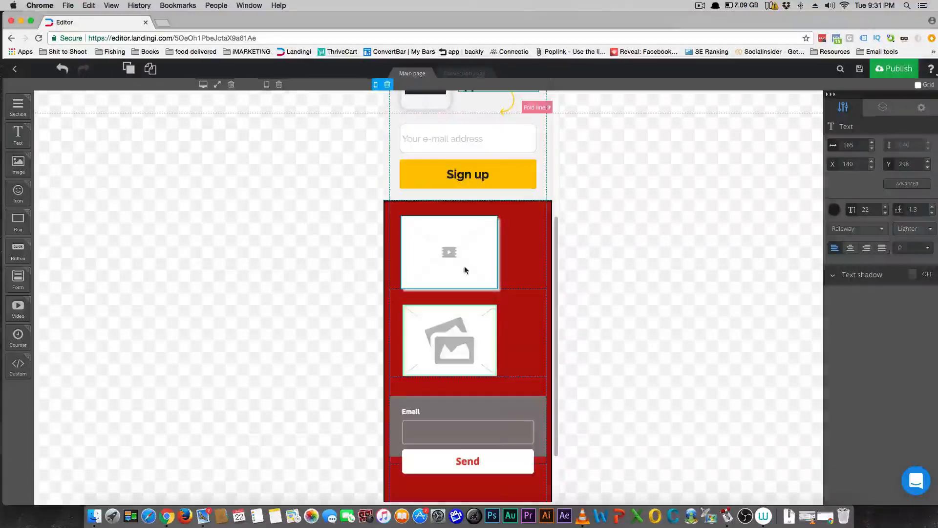
click(465, 269)
drag(447, 256, 465, 251)
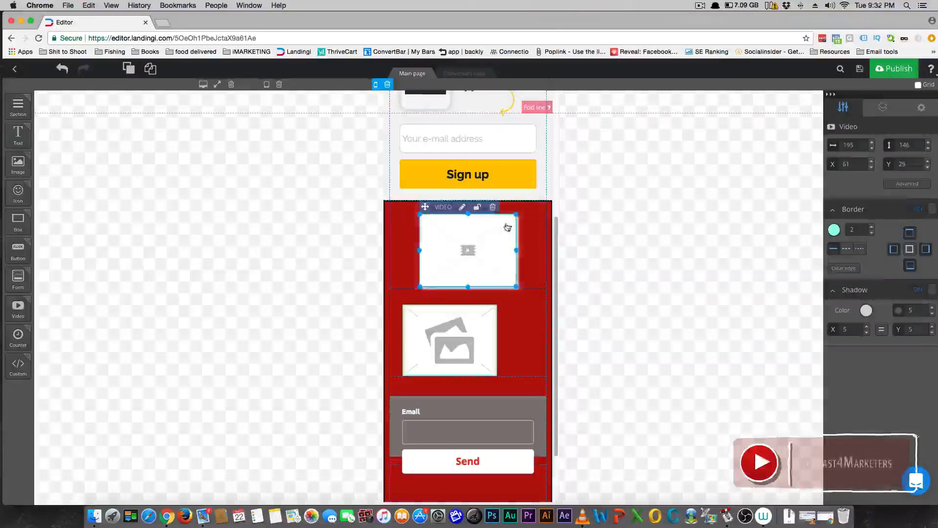
drag(516, 214, 501, 225)
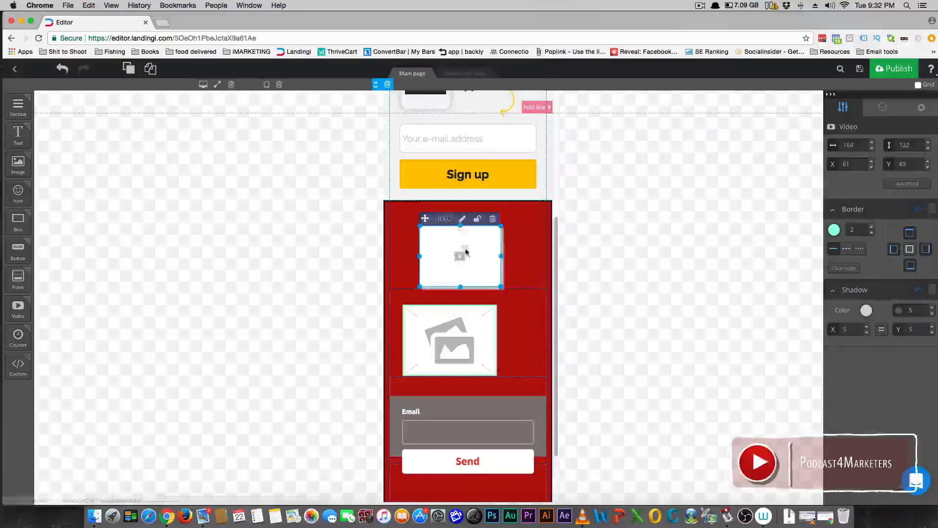
Step: Shrink the placeholder image below the video and centre it horizontally in the red section of the mobile viewport
click(447, 337)
drag(447, 337, 460, 334)
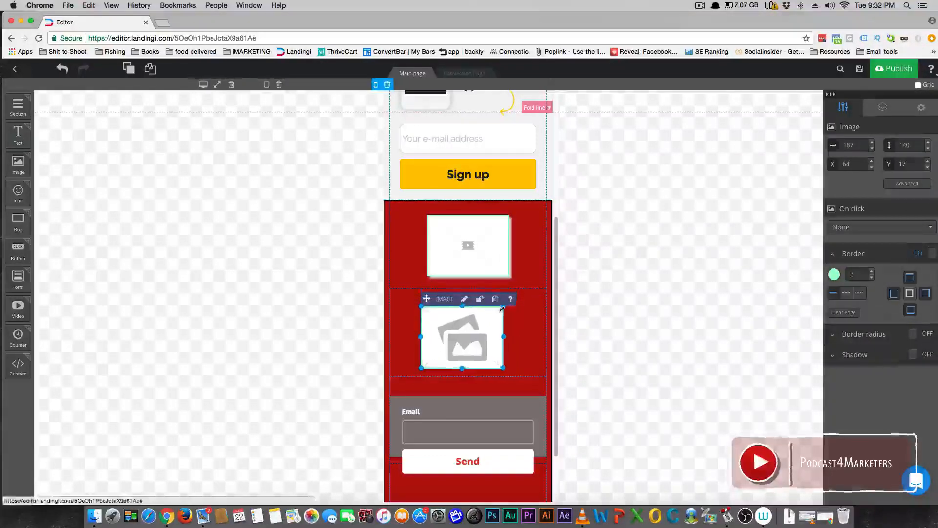
drag(503, 308, 473, 332)
Step: Adjust the red section's form so its background encloses the Send button, and shorten the section to a height of 592
click(475, 427)
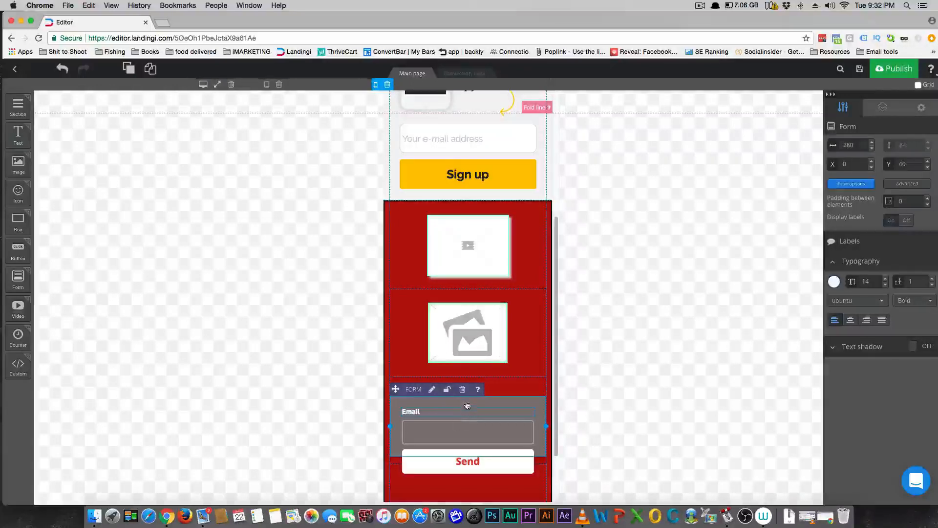
click(545, 434)
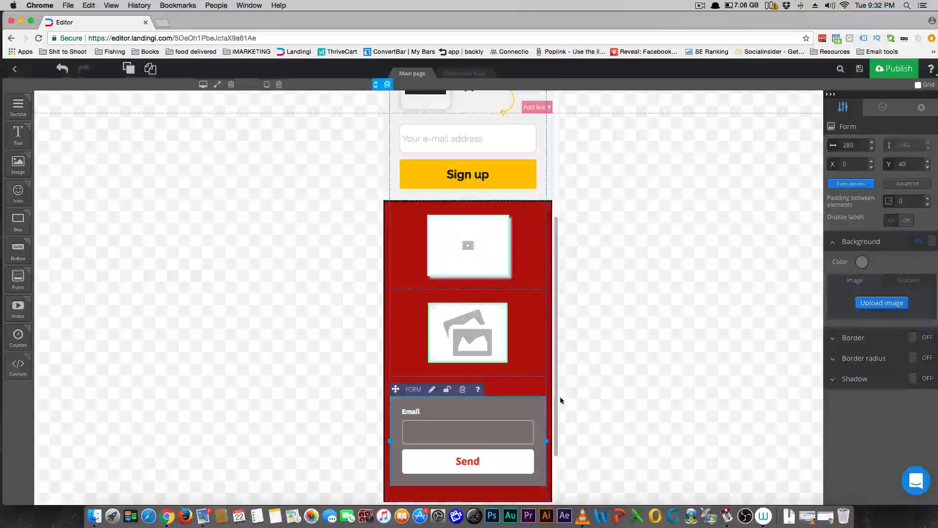
scroll(556, 399, down, 3)
click(389, 476)
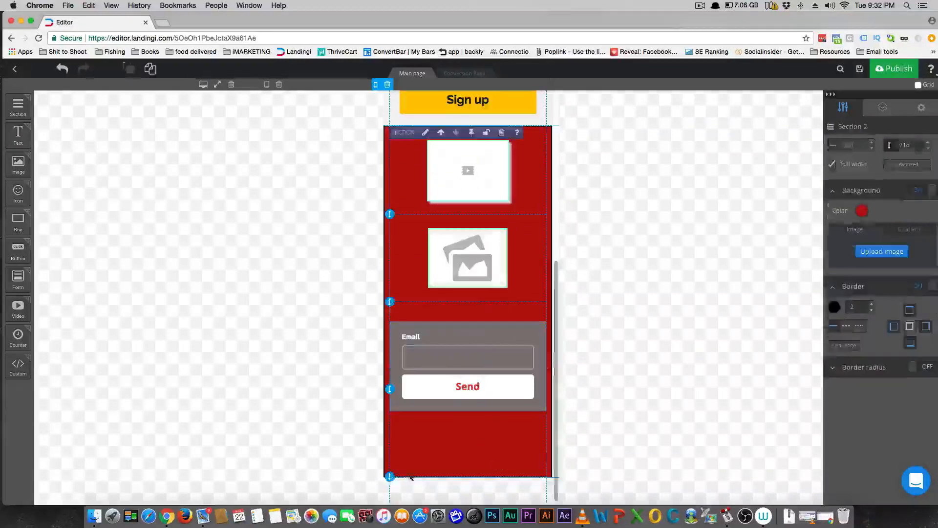
drag(389, 477, 370, 421)
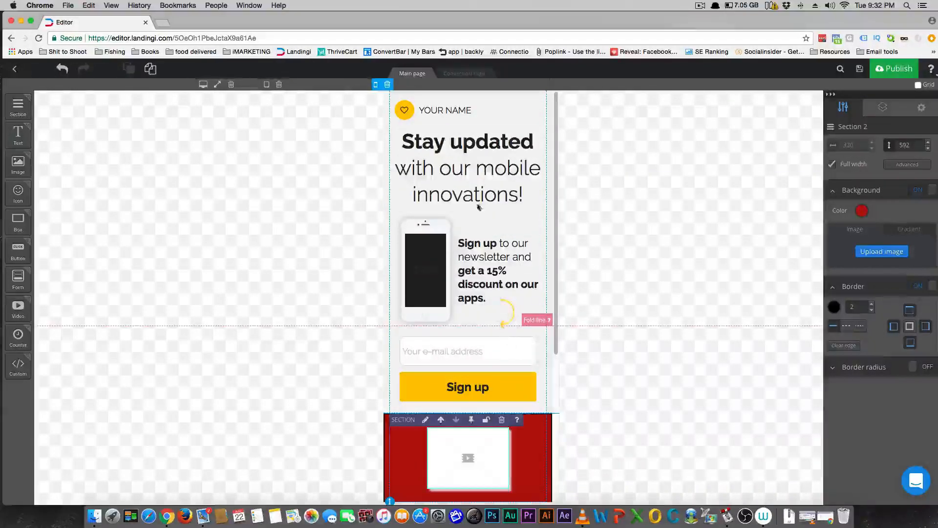
Step: Reduce the font size of the "Stay updated" heading to 28 in the mobile viewport
click(469, 187)
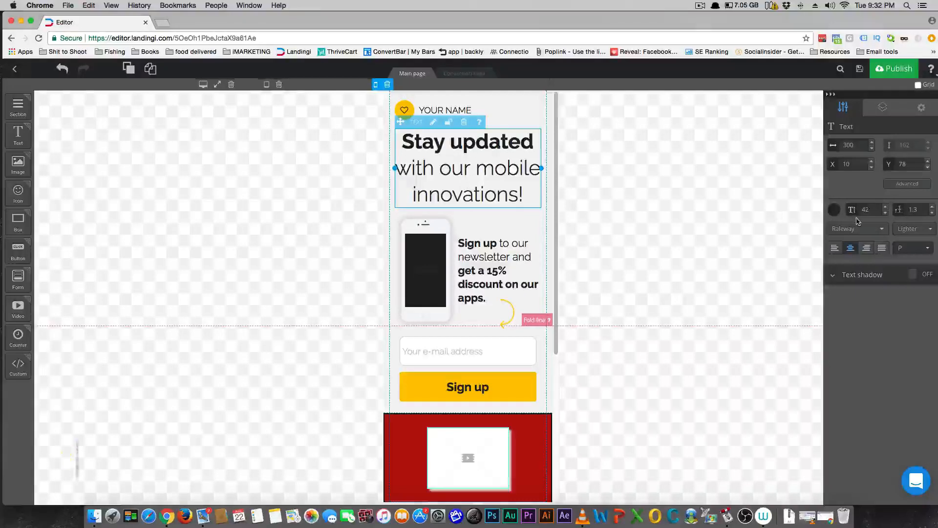
click(885, 213)
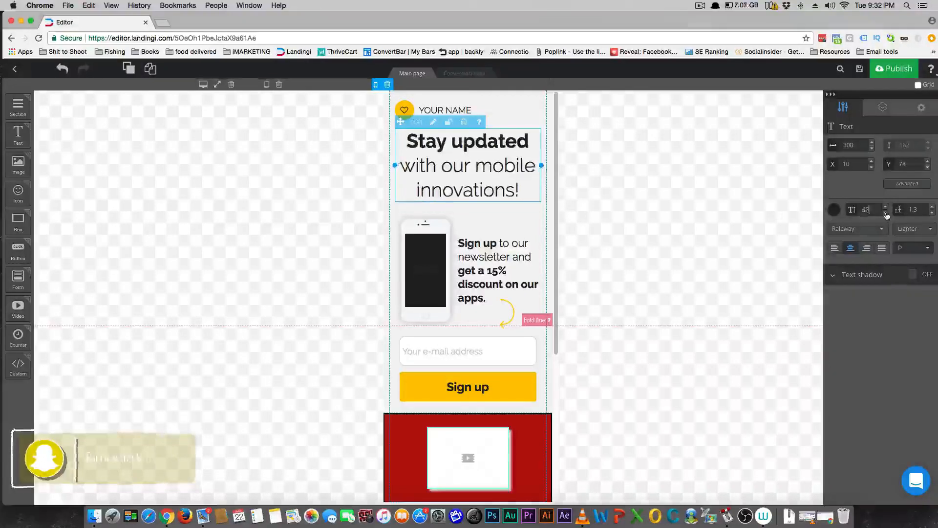
click(885, 213)
click(885, 213)
click(886, 213)
click(886, 213)
click(886, 213)
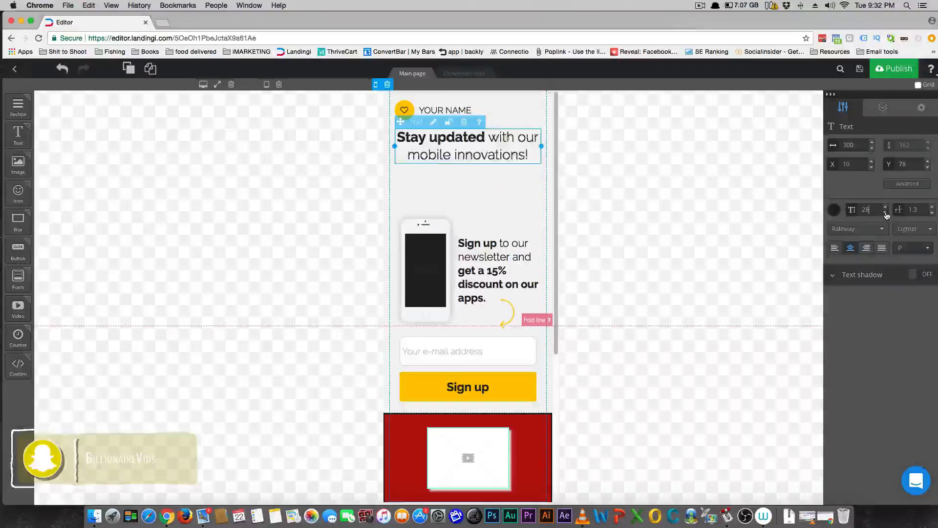
Step: Move the phone frame image and its black screen image up directly beneath the heading
click(402, 216)
click(403, 214)
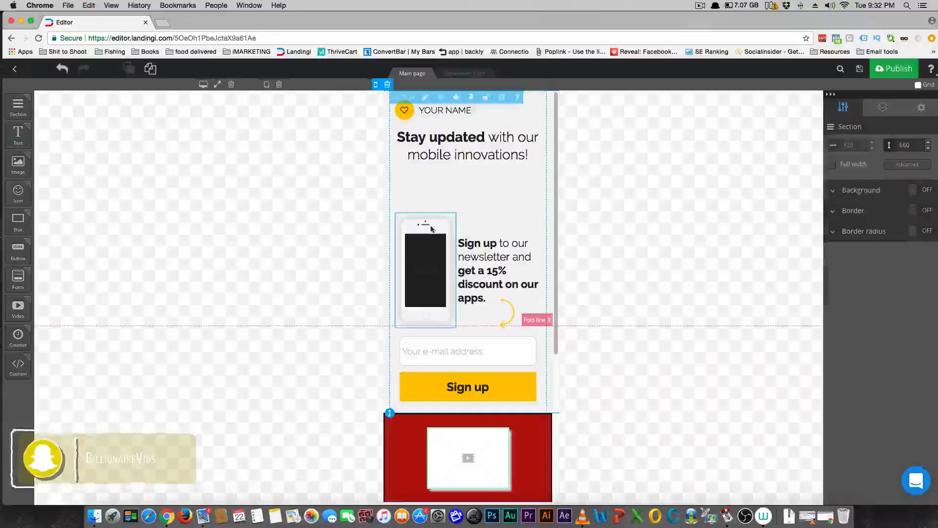
drag(400, 208, 400, 165)
click(418, 238)
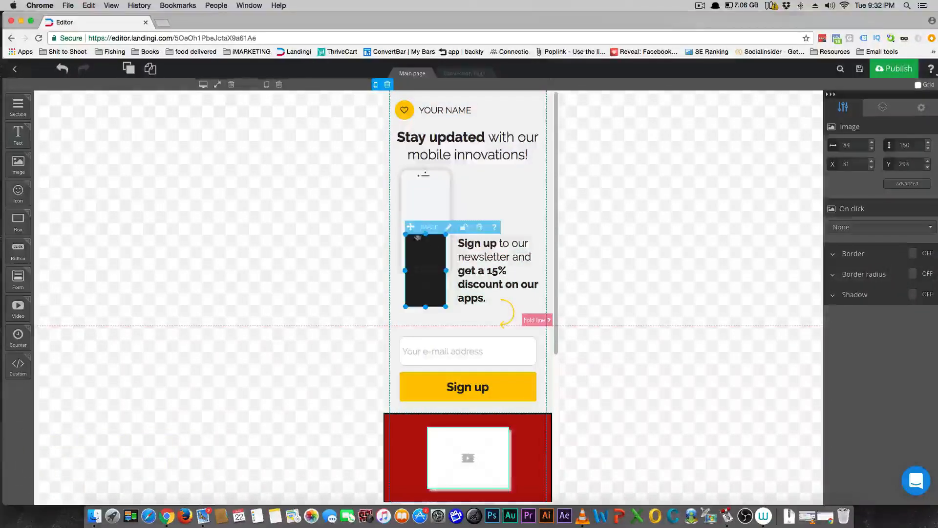
drag(411, 226, 410, 182)
Step: Raise the newsletter discount text beside the phone image, and move the e-mail sign-up form up to Y 376
click(460, 229)
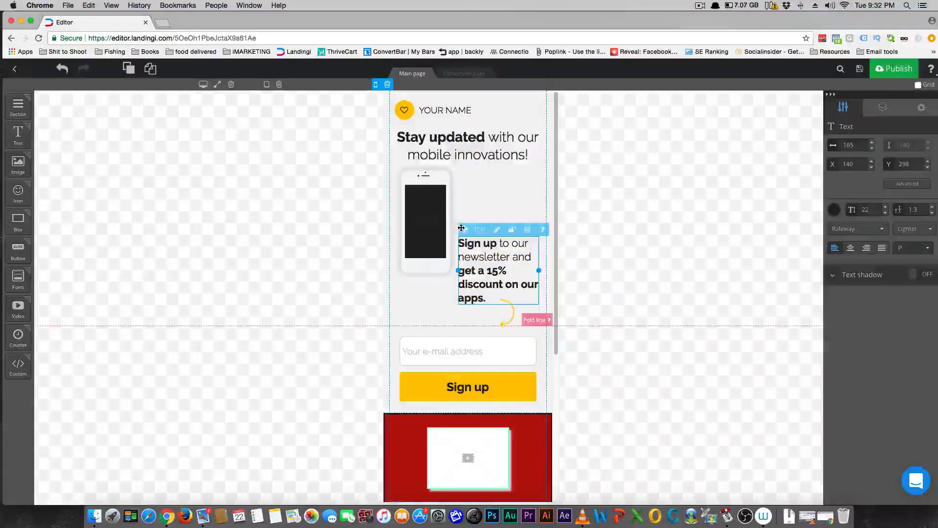
drag(460, 229, 458, 179)
click(465, 345)
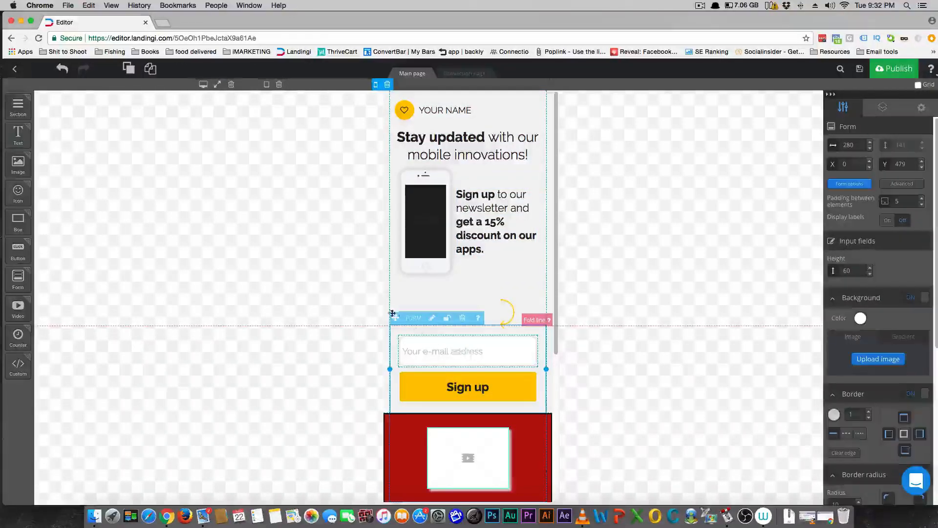
drag(392, 313, 394, 264)
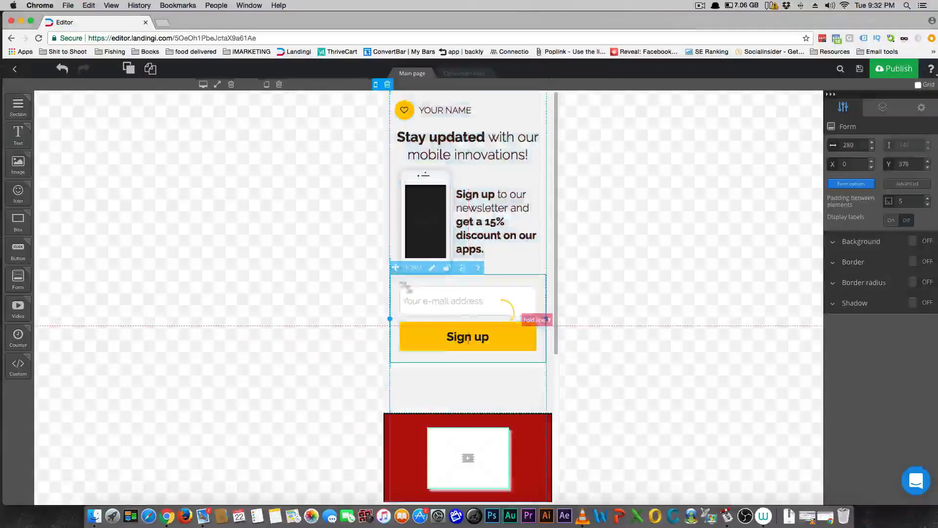
Step: Move the curved arrow to the right of the e-mail field, and narrow the sign-up form to 254 at X 13
drag(514, 310, 545, 289)
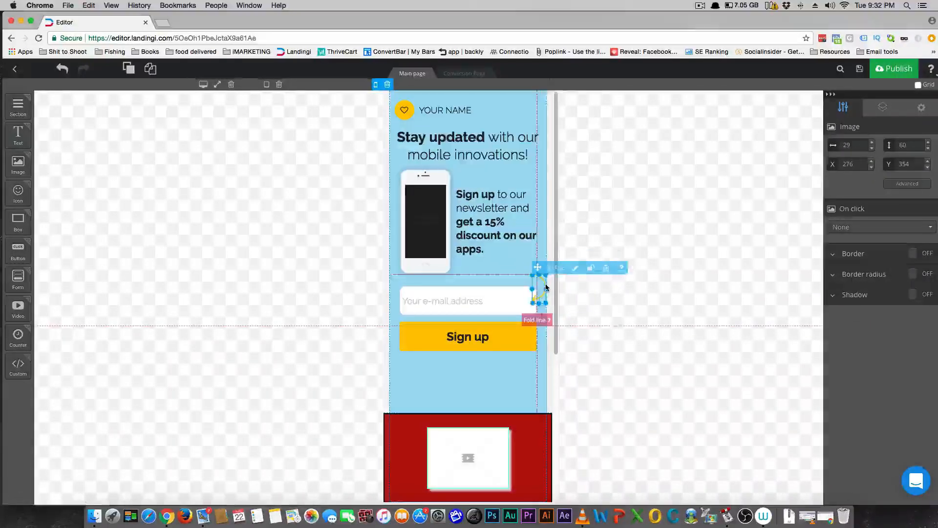
click(480, 302)
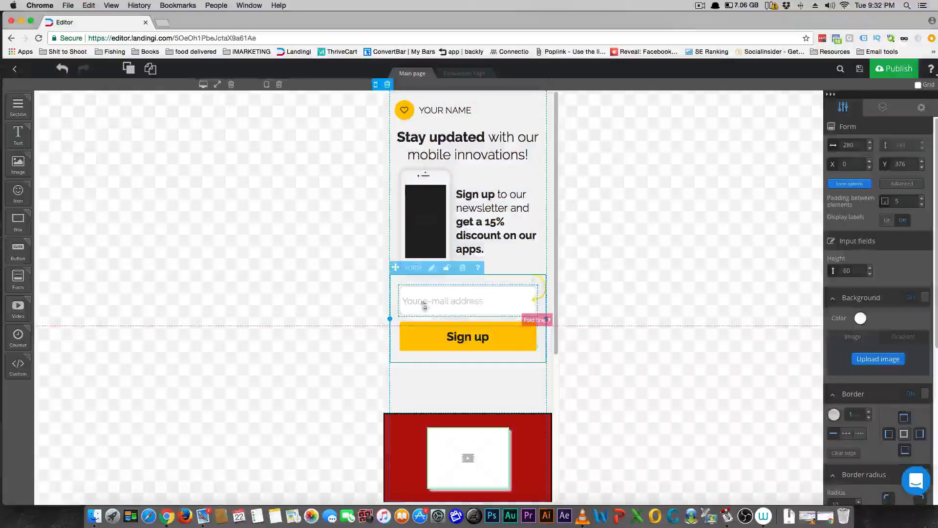
drag(396, 319, 401, 319)
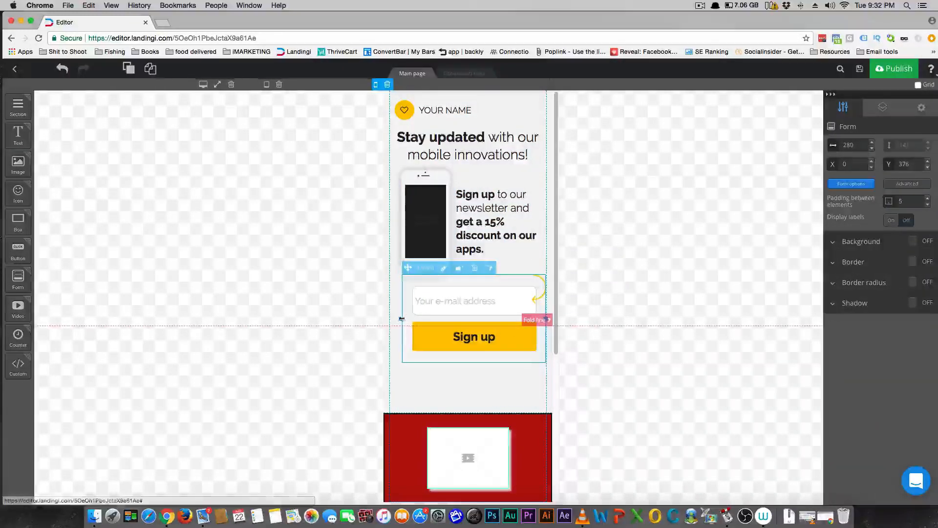
drag(408, 268, 402, 267)
Step: Shorten the main section to a height of 557 so it ends just below the Sign up button, and review the mobile page
scroll(547, 356, down, 1)
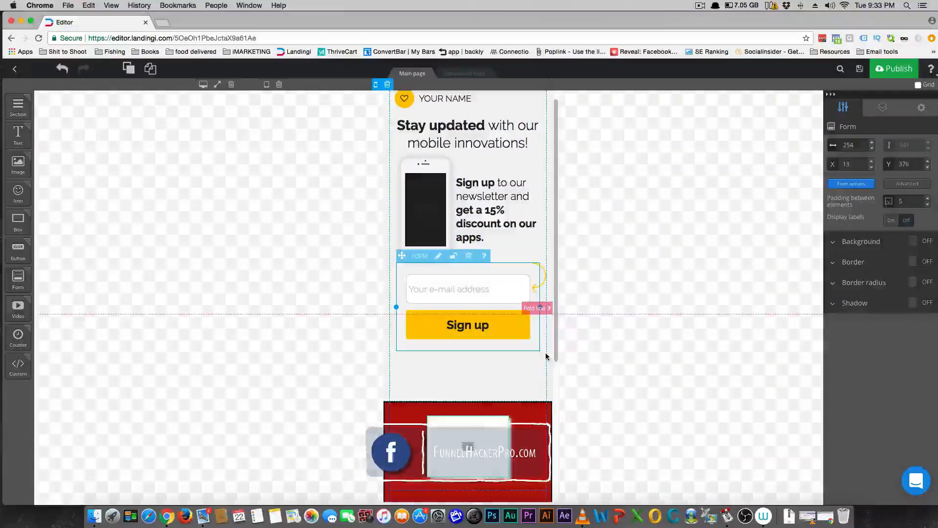
click(487, 408)
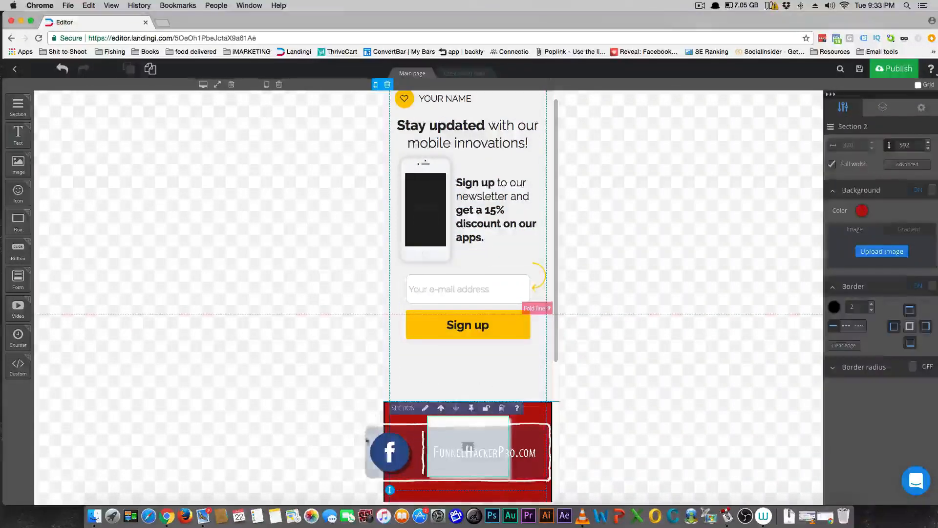
click(399, 386)
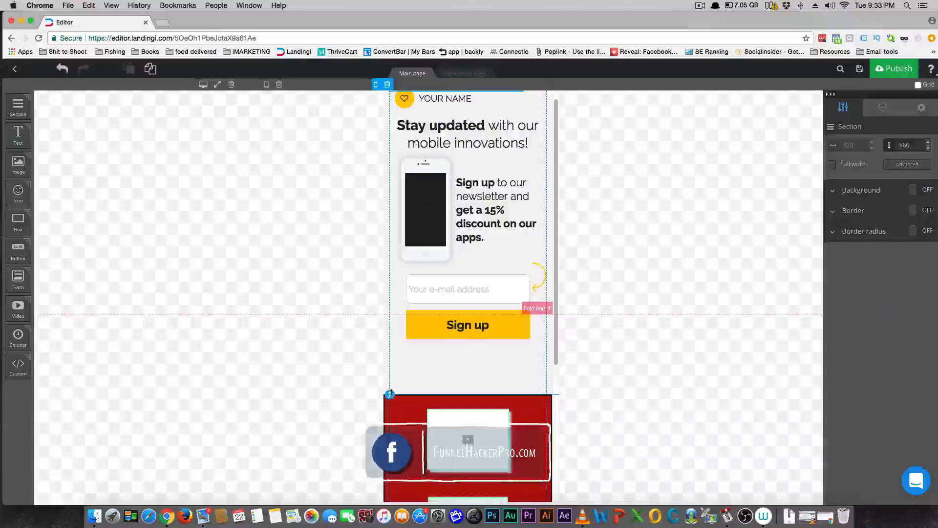
drag(391, 390, 390, 351)
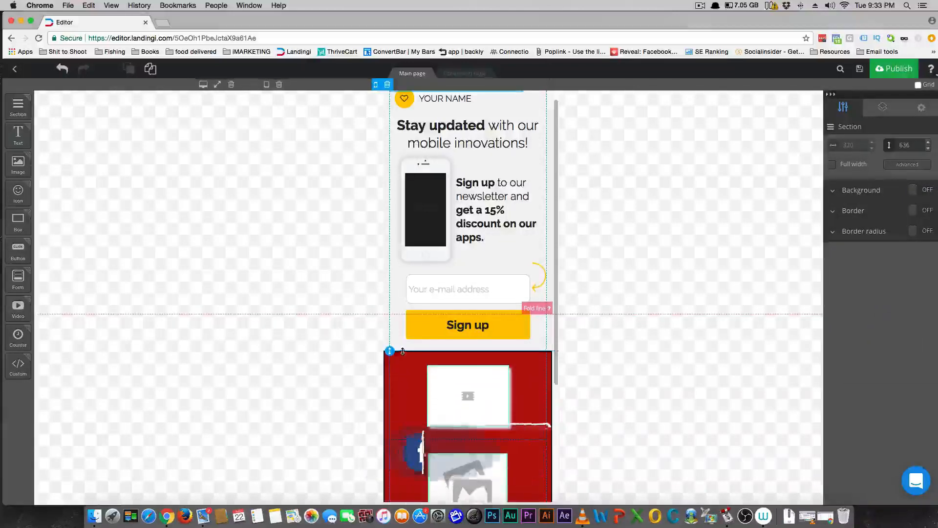
scroll(337, 388, down, 4)
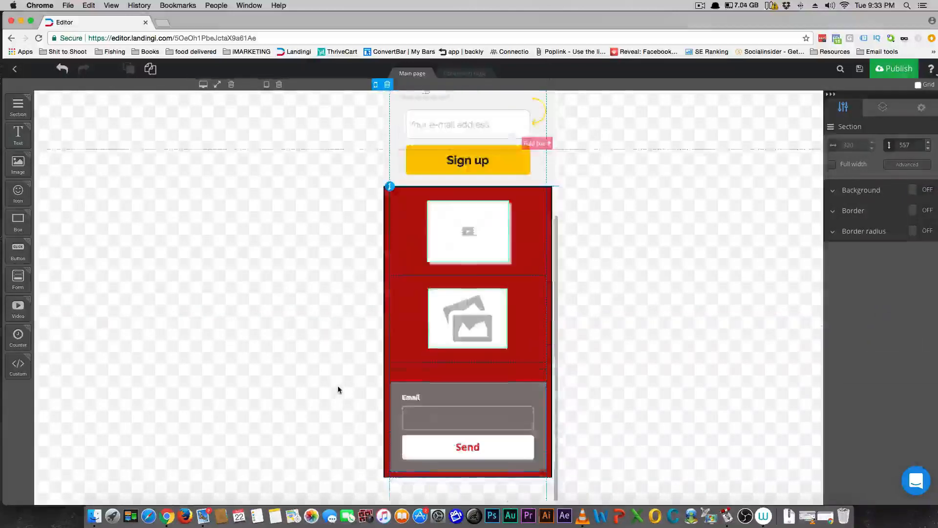
scroll(338, 385, up, 4)
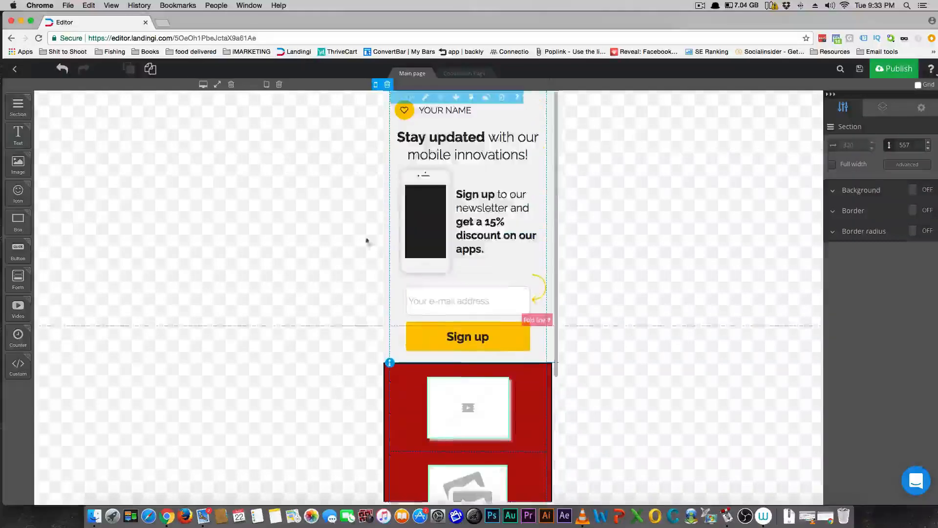
Step: Compare the main page's desktop and tablet layouts, checking the curved arrow and the phone screen image on tablet
click(267, 84)
click(204, 87)
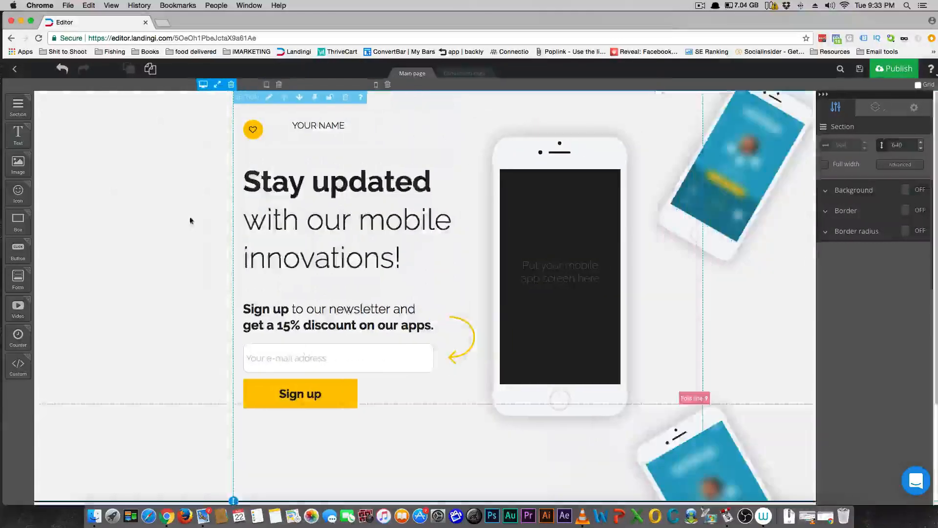
click(267, 86)
click(504, 354)
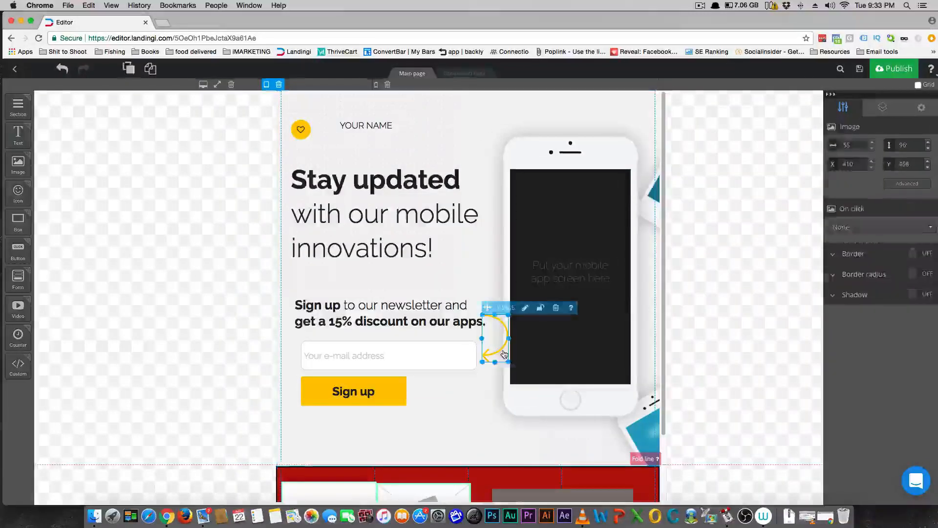
click(530, 366)
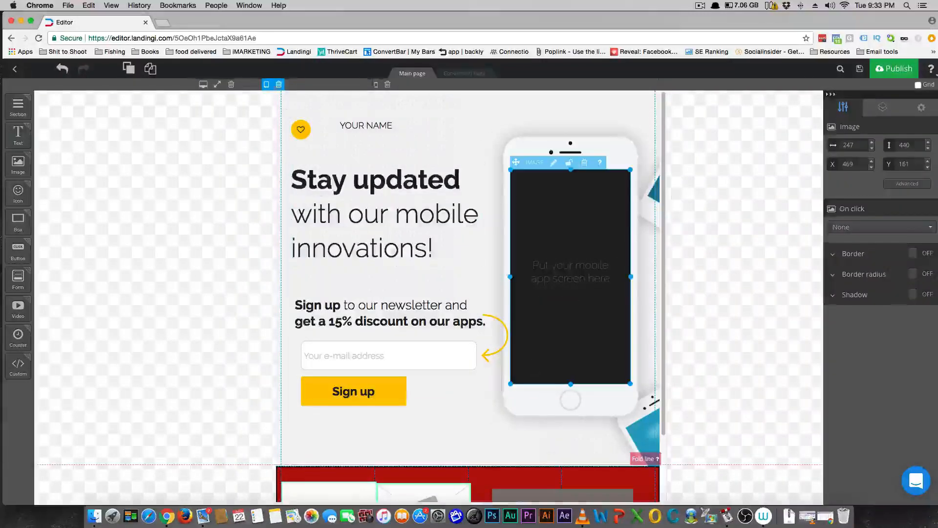
Step: Review the main page's mobile layout from the name text down to the red section, and return to the tablet layout
click(376, 84)
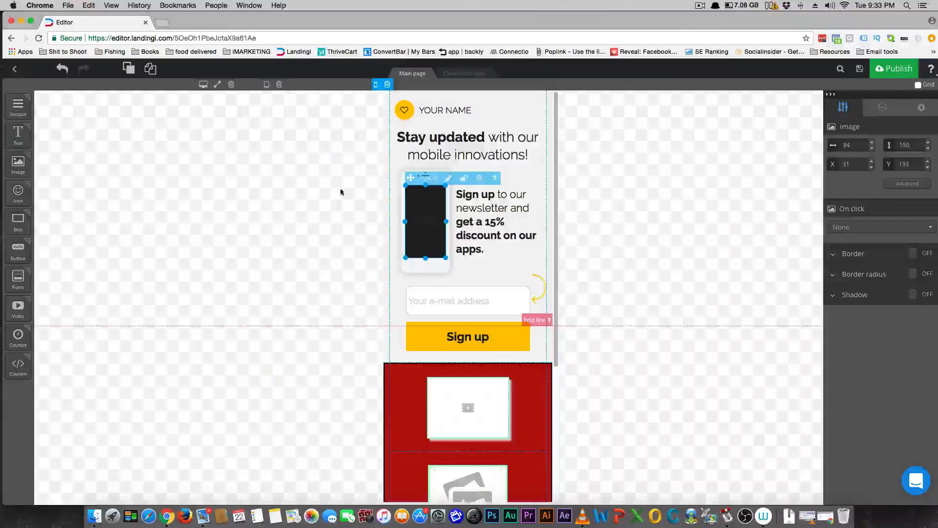
scroll(429, 304, down, 3)
scroll(430, 220, up, 3)
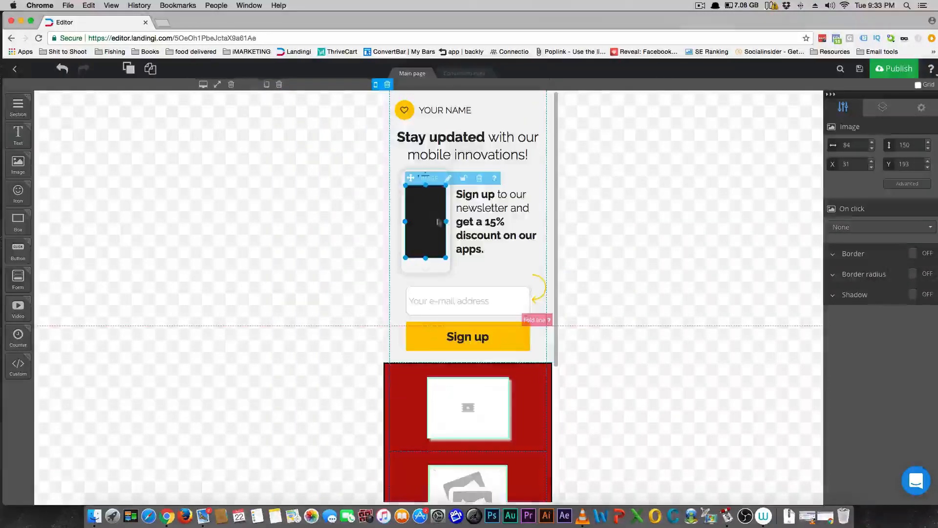
double_click(444, 111)
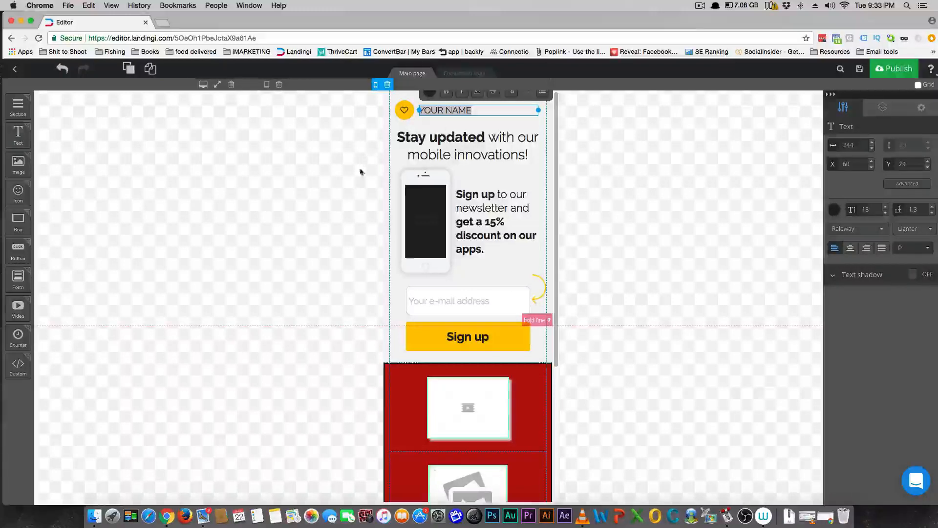
scroll(477, 351, down, 5)
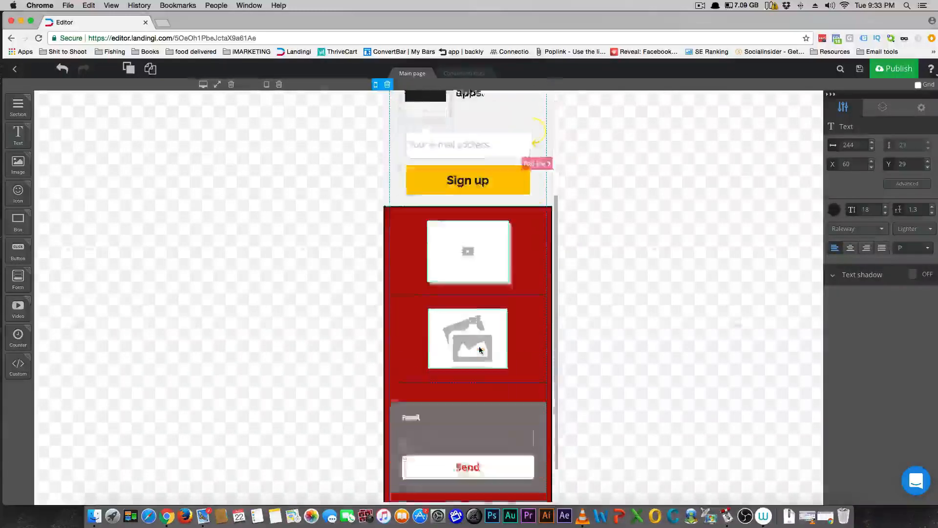
scroll(479, 351, up, 5)
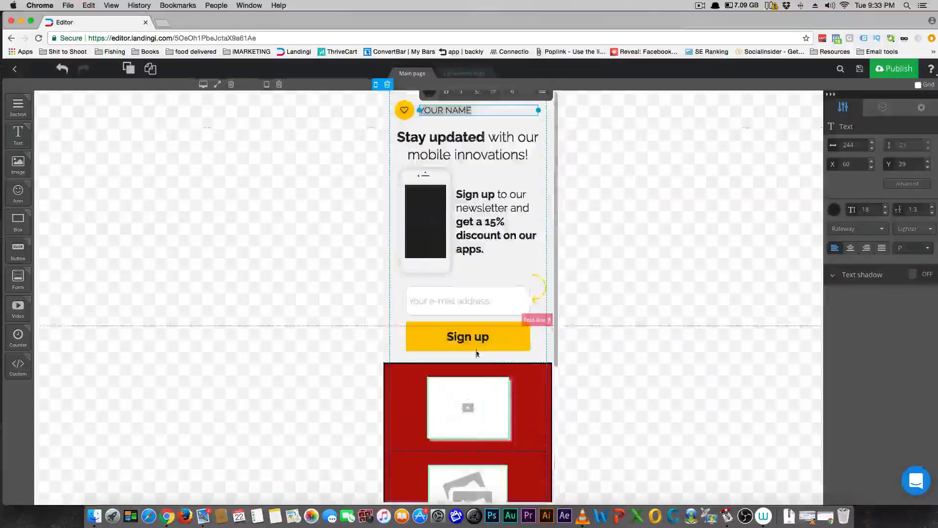
click(267, 86)
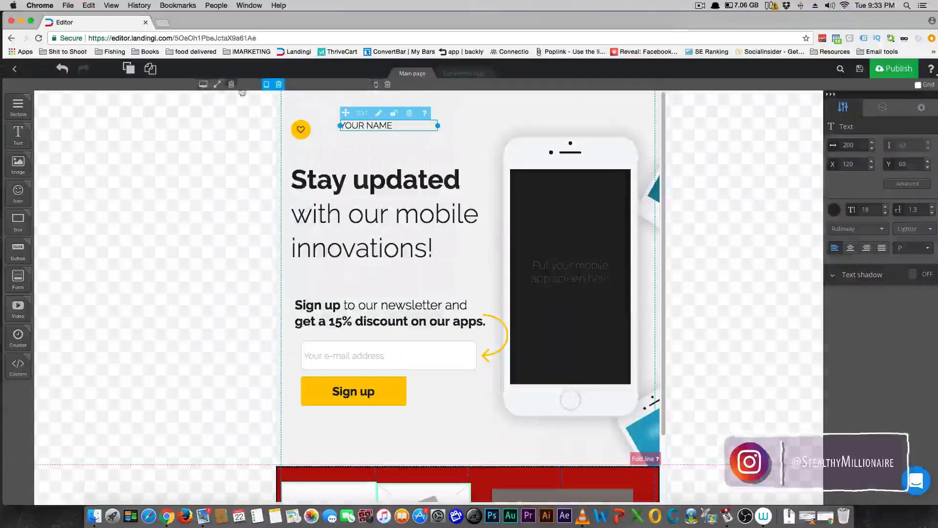
Step: Save the landing page and preview its desktop version
click(859, 68)
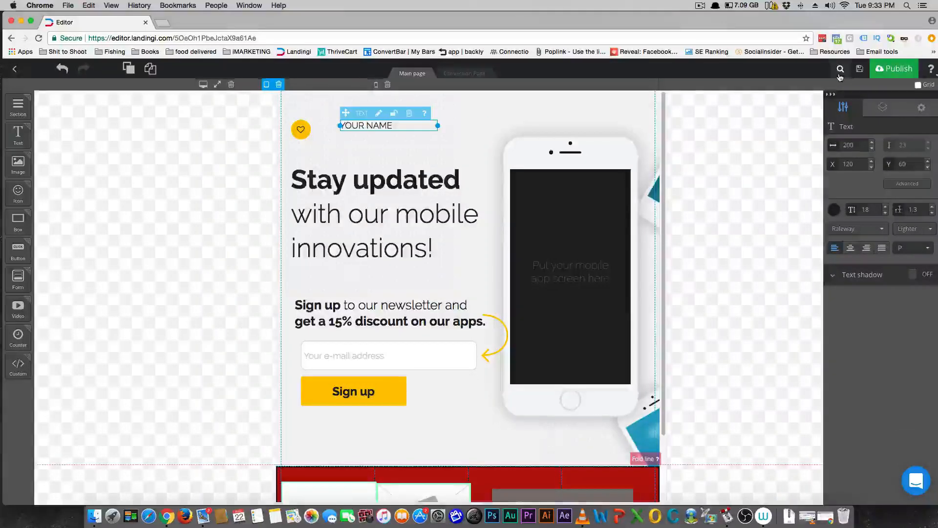
click(840, 73)
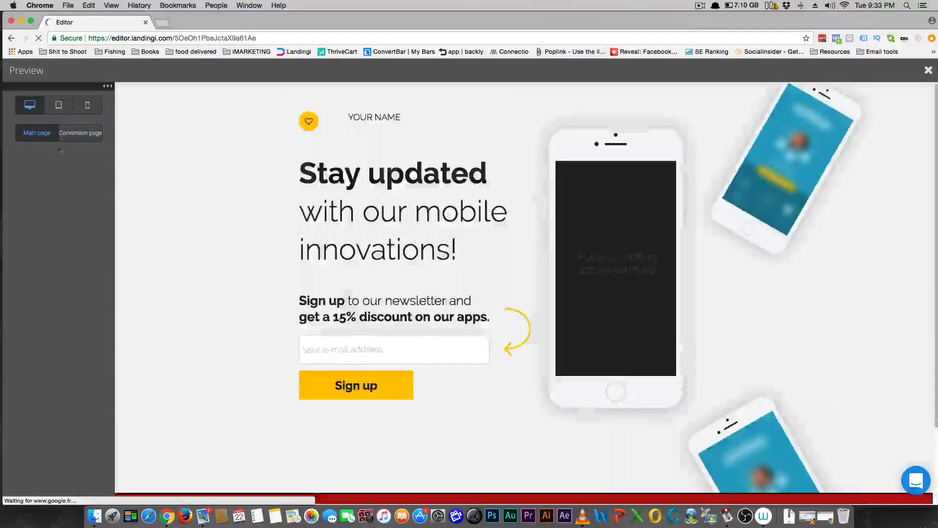
scroll(213, 224, down, 3)
scroll(213, 223, up, 3)
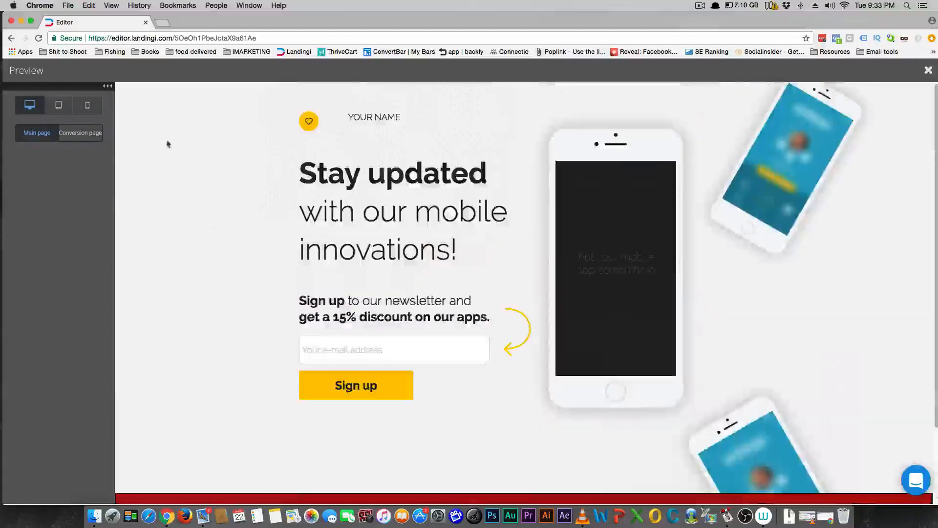
Step: Examine the tablet and mobile previews of the main page along their full length
click(57, 104)
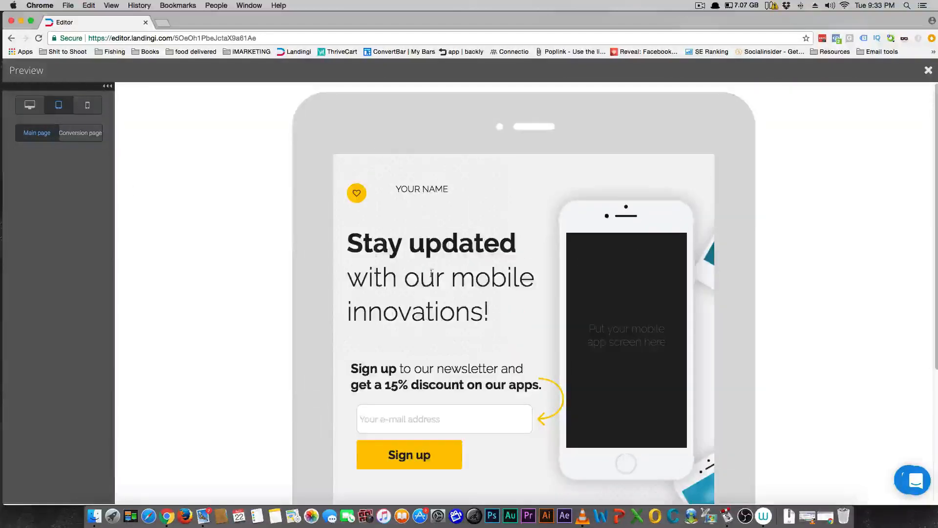
scroll(432, 272, down, 3)
scroll(430, 274, up, 3)
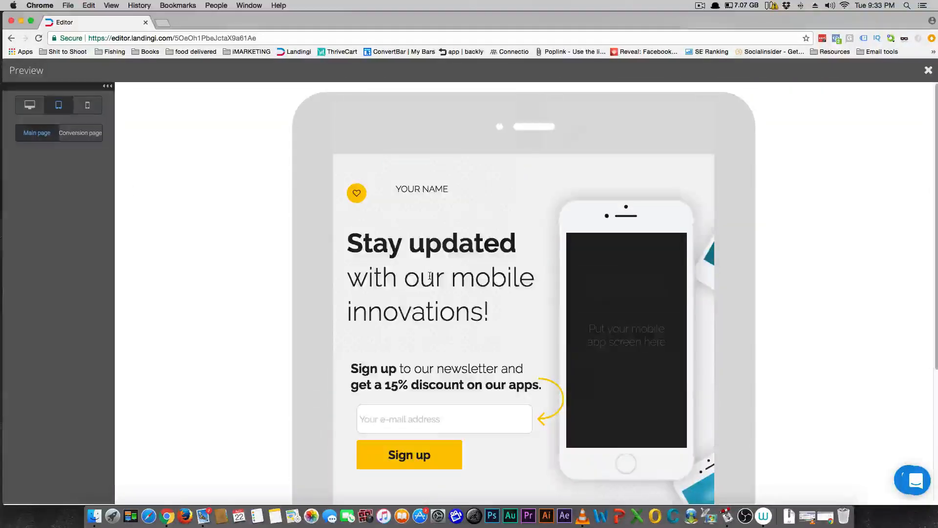
click(87, 104)
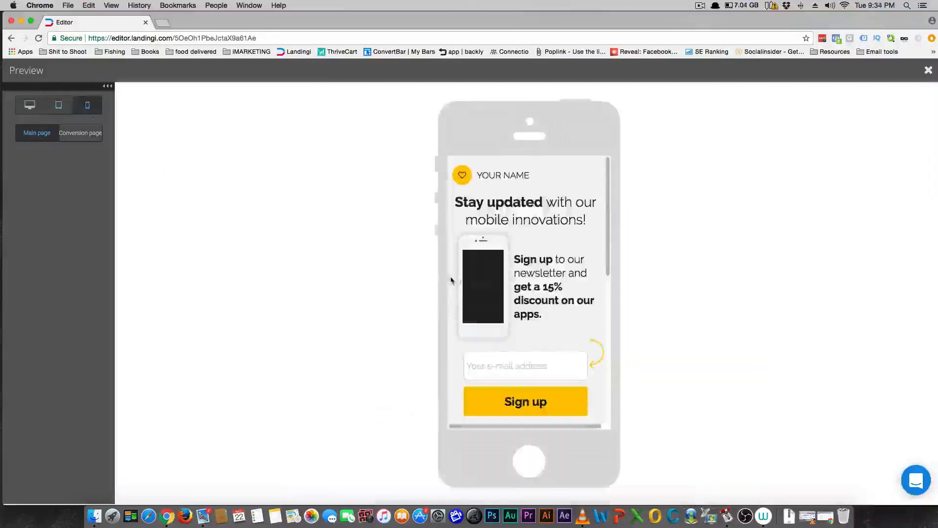
scroll(479, 285, down, 5)
scroll(479, 283, up, 6)
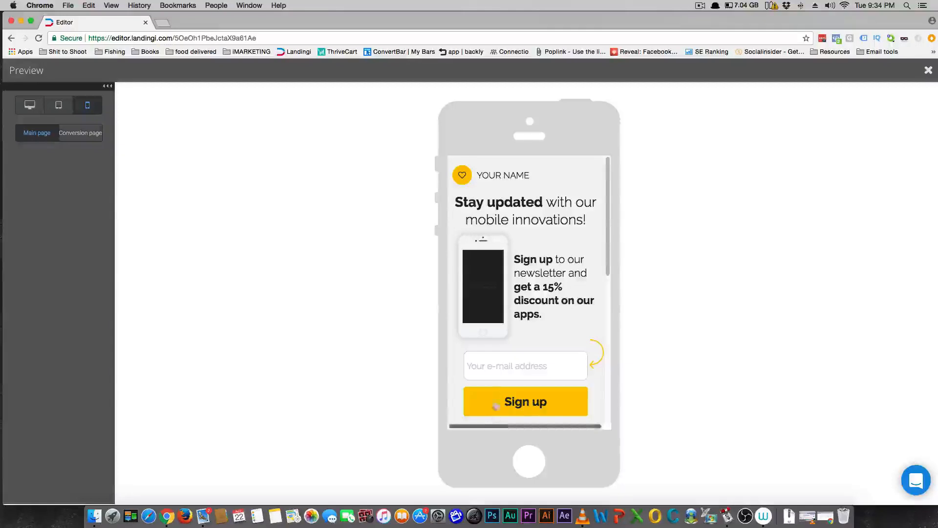
scroll(488, 364, down, 5)
scroll(487, 363, up, 6)
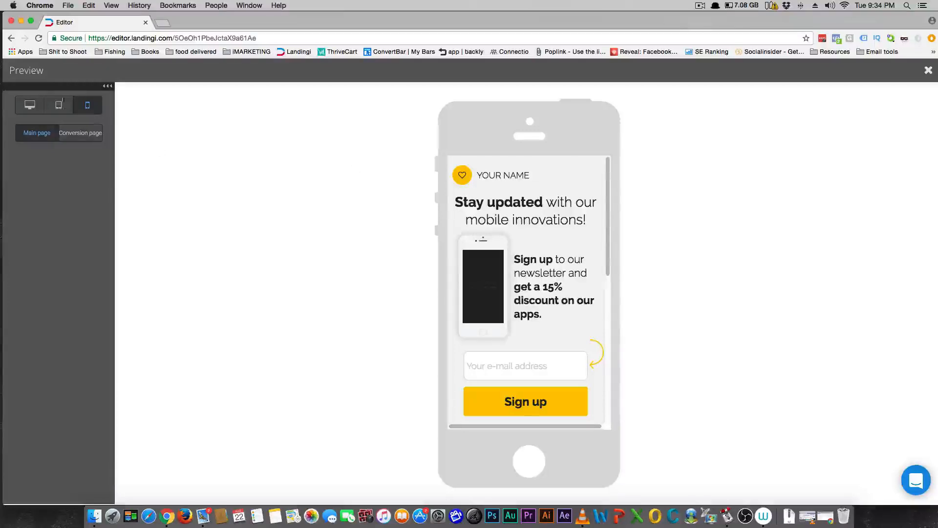
Step: Compare the desktop, tablet and mobile previews once more and close the preview
click(28, 110)
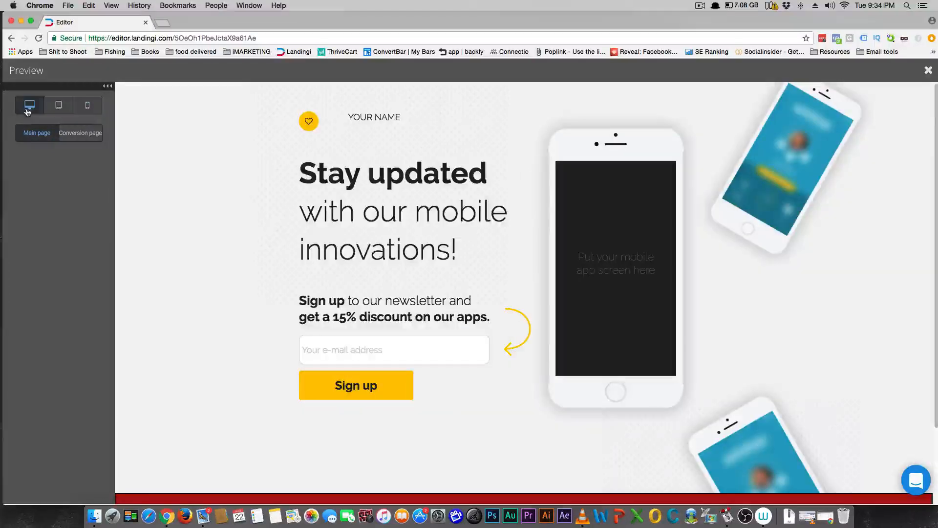
click(55, 108)
click(87, 106)
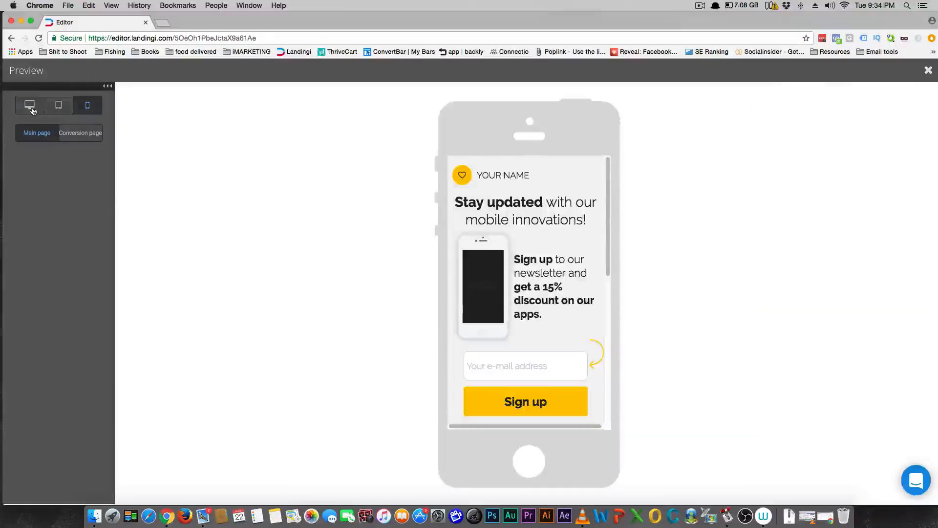
click(32, 109)
click(57, 109)
click(87, 105)
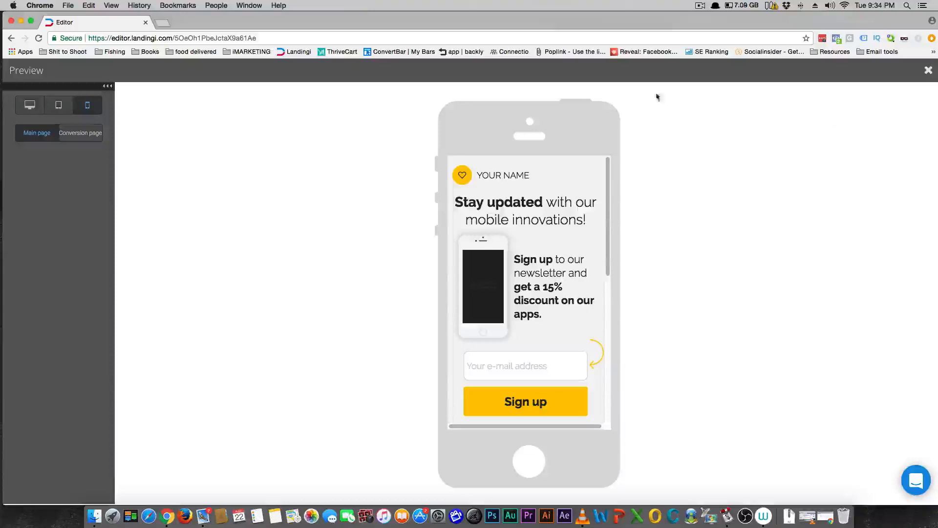
click(928, 71)
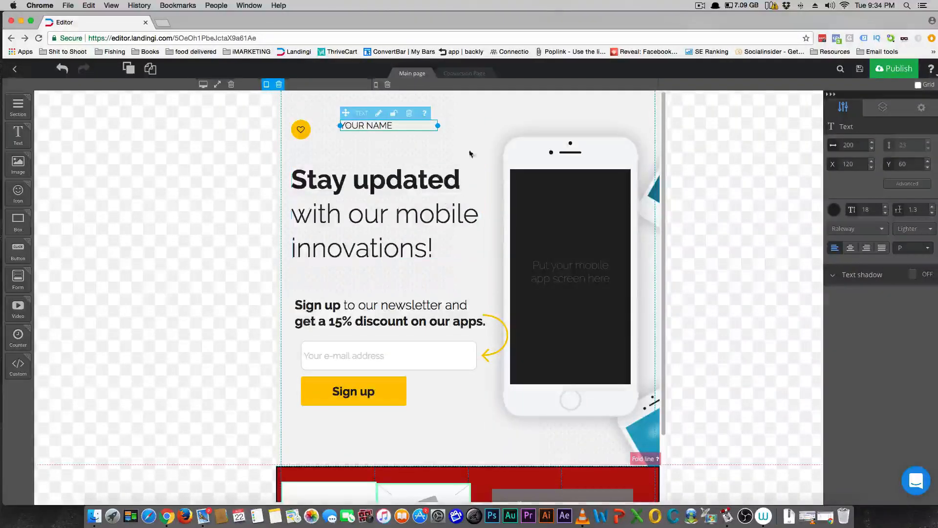
Step: Compare the Conversion Page's thank-you content with the Main page's sign-up content, ending on the Main page
click(465, 74)
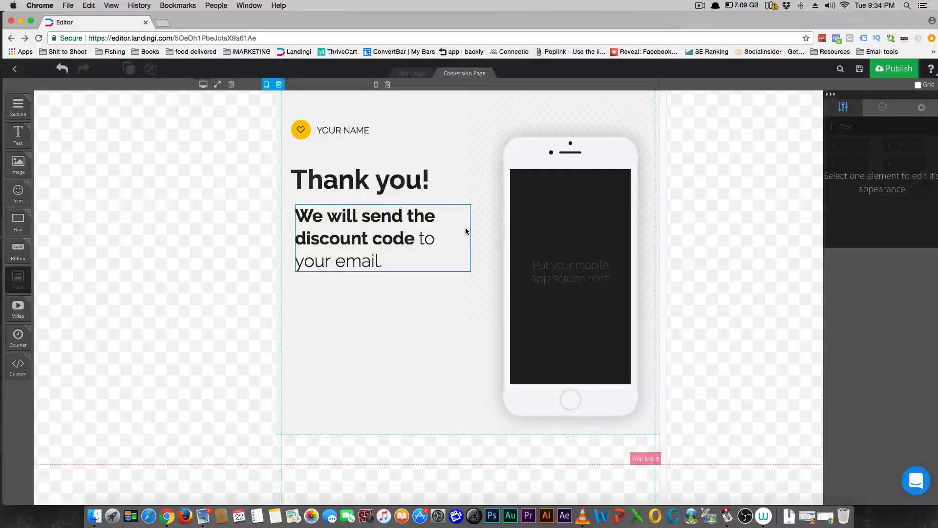
click(399, 77)
click(464, 76)
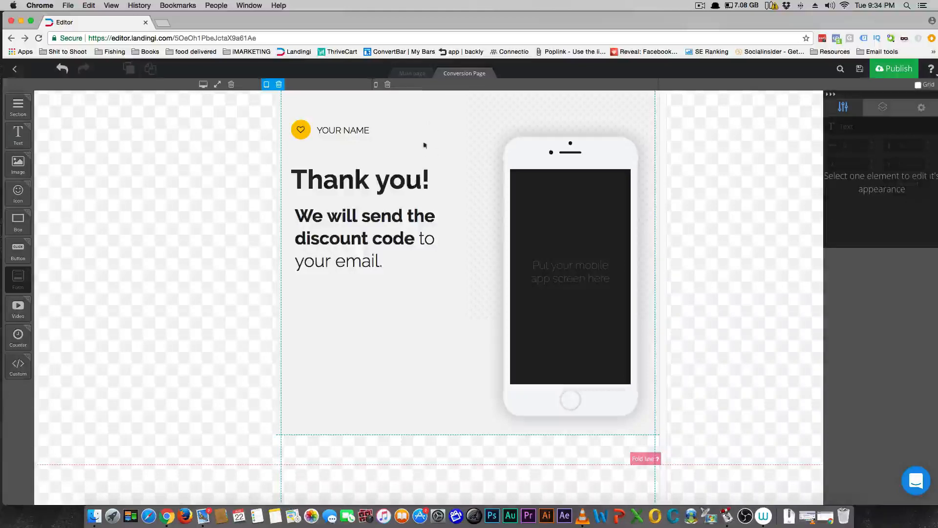
click(413, 74)
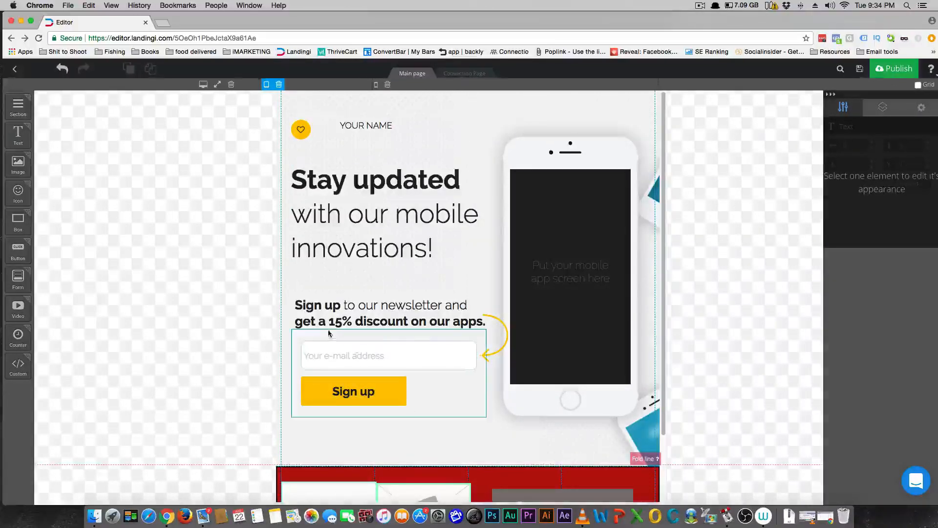
click(465, 73)
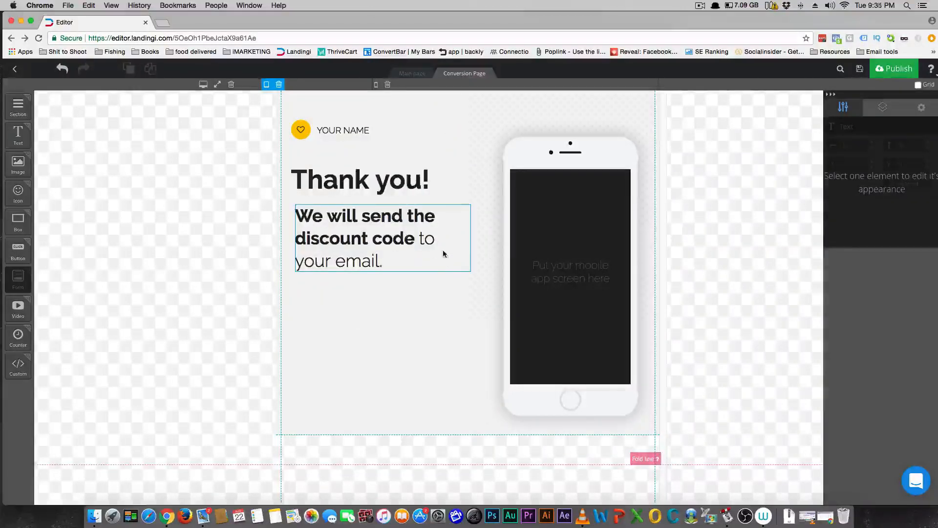
click(418, 74)
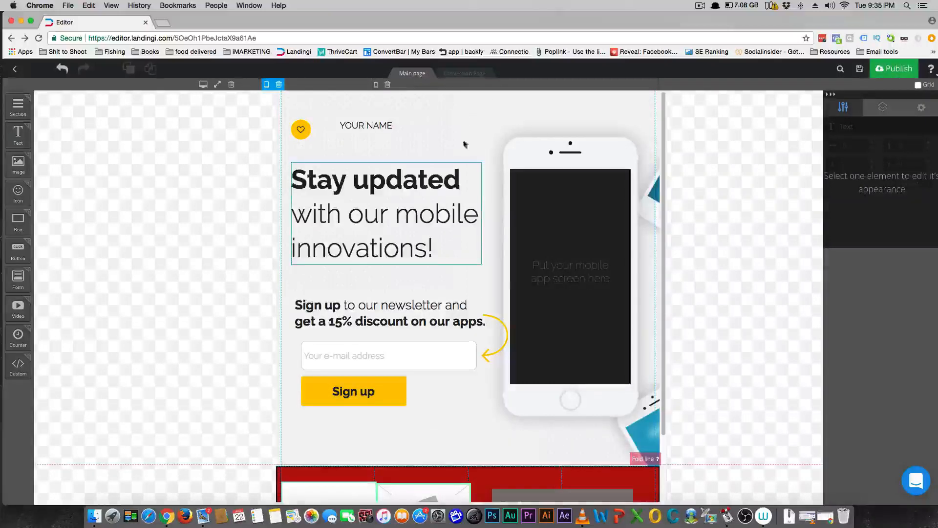
click(447, 74)
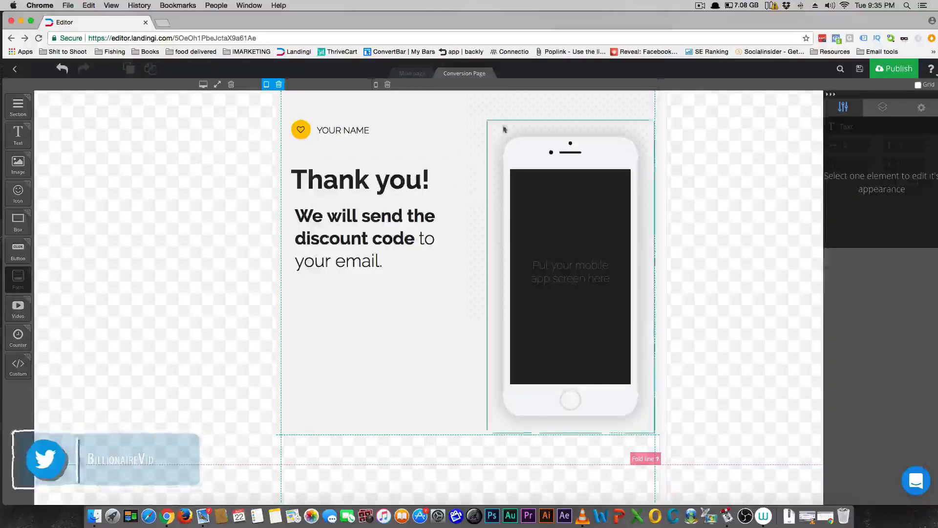
click(429, 79)
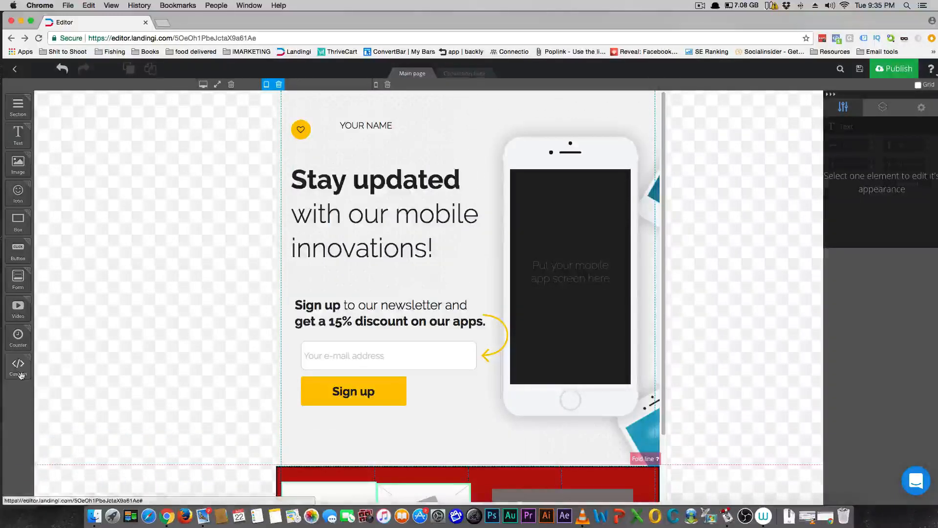
Step: Try adding a custom HTML element above the heading, leave its code empty, and delete the element
drag(18, 367, 469, 147)
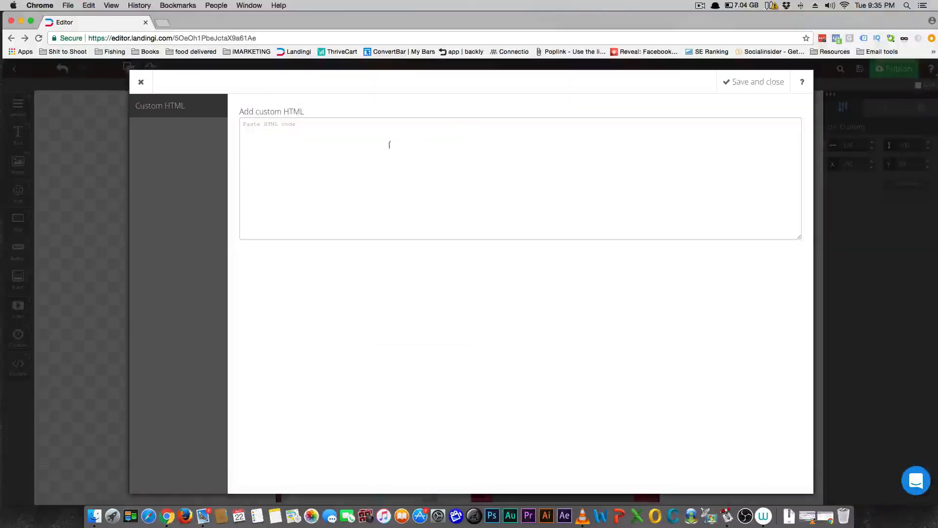
click(287, 151)
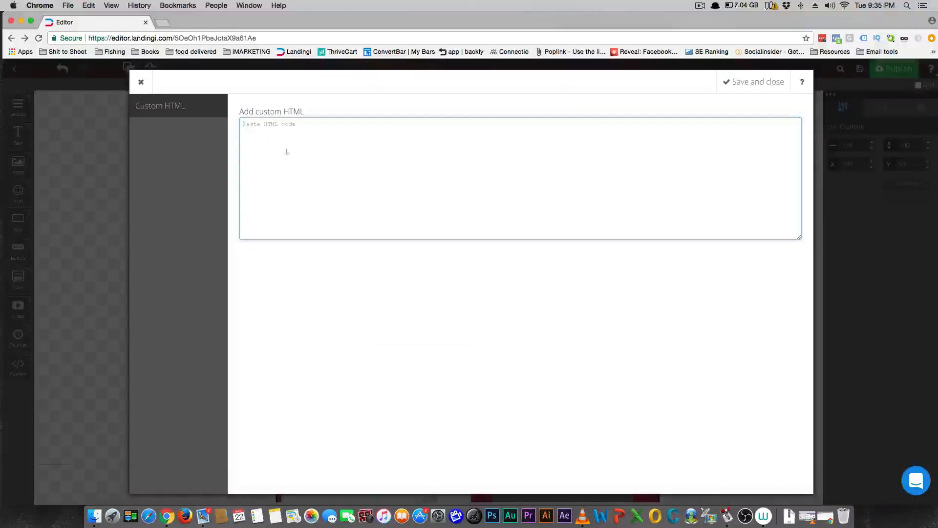
click(141, 82)
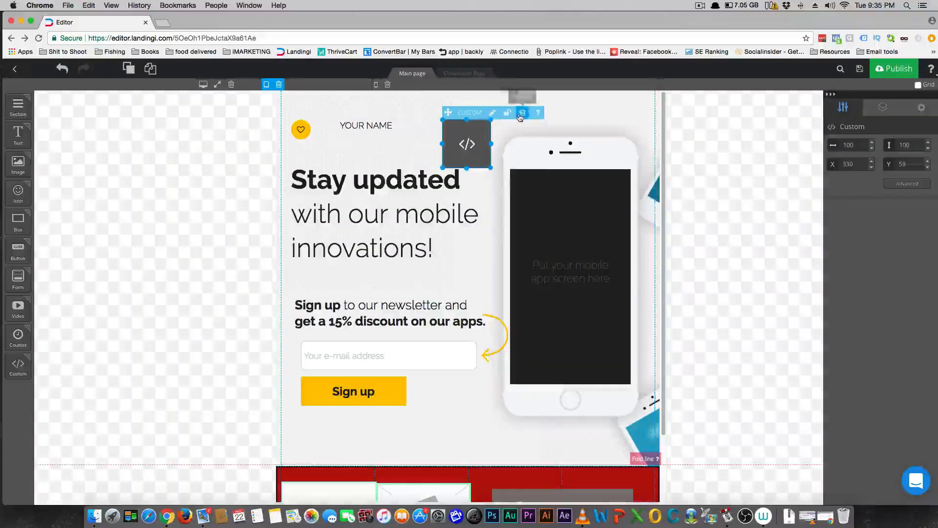
click(523, 113)
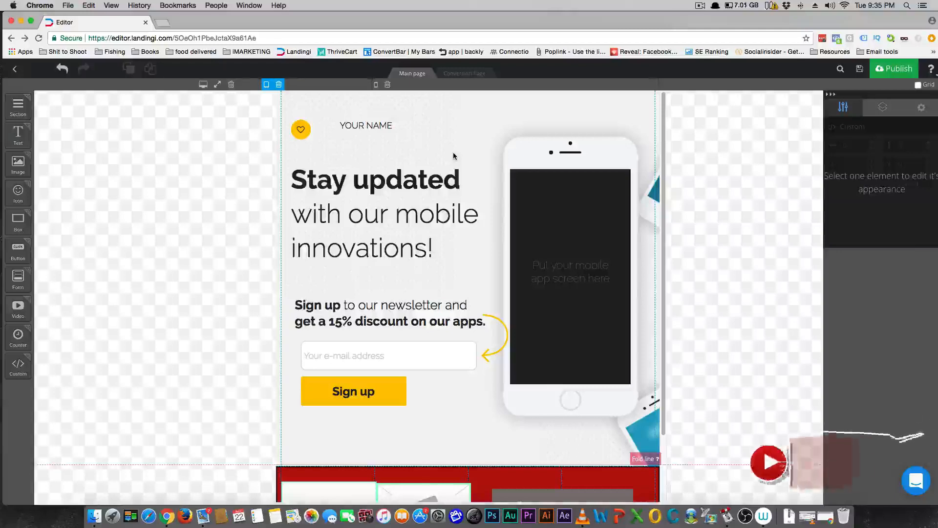
Step: Exit the editor without publishing and open the JavaScript code settings of Landing 5
click(14, 69)
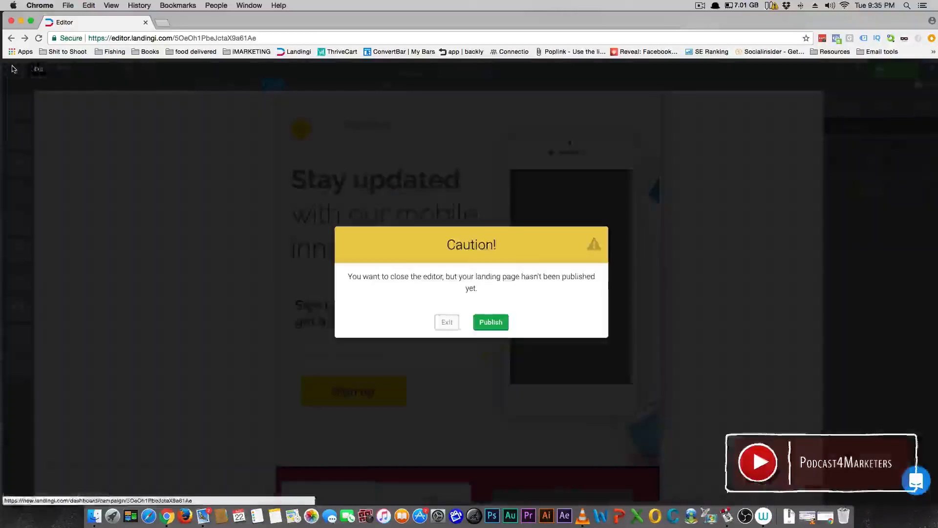
click(442, 324)
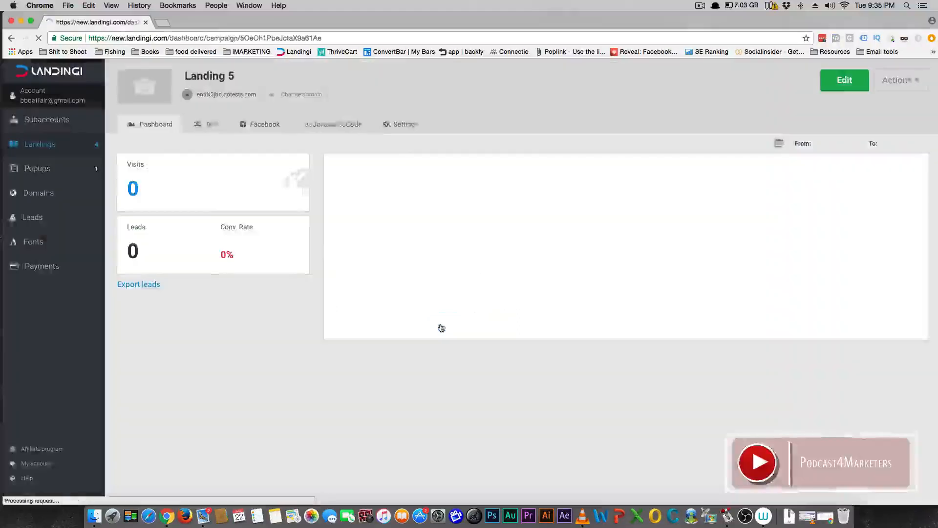
click(345, 126)
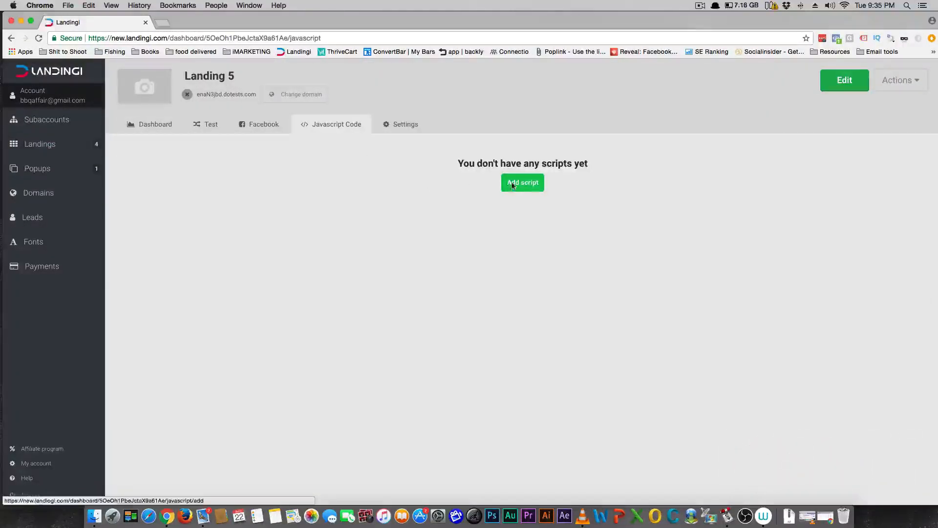
Step: Try adding a script named Welcome mat to Landing 5, leaving its content empty and the script unsaved
click(512, 186)
click(243, 183)
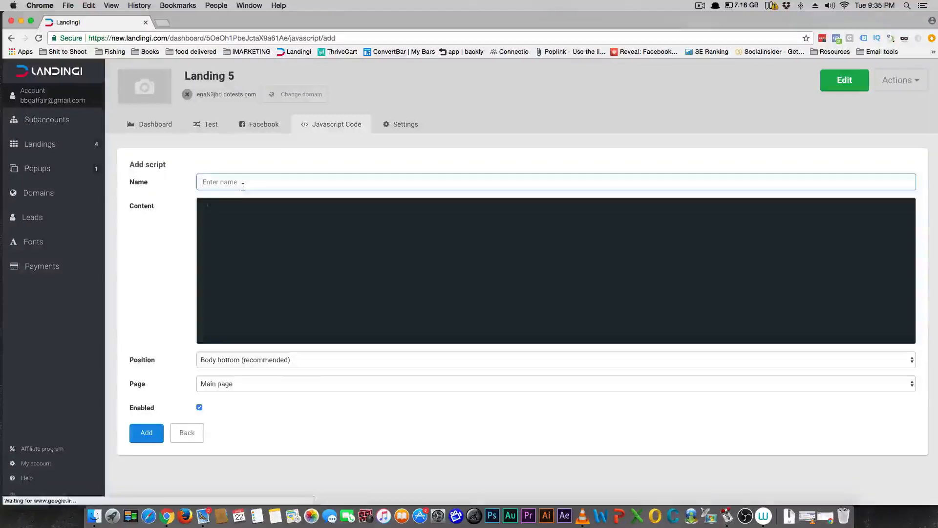
click(263, 182)
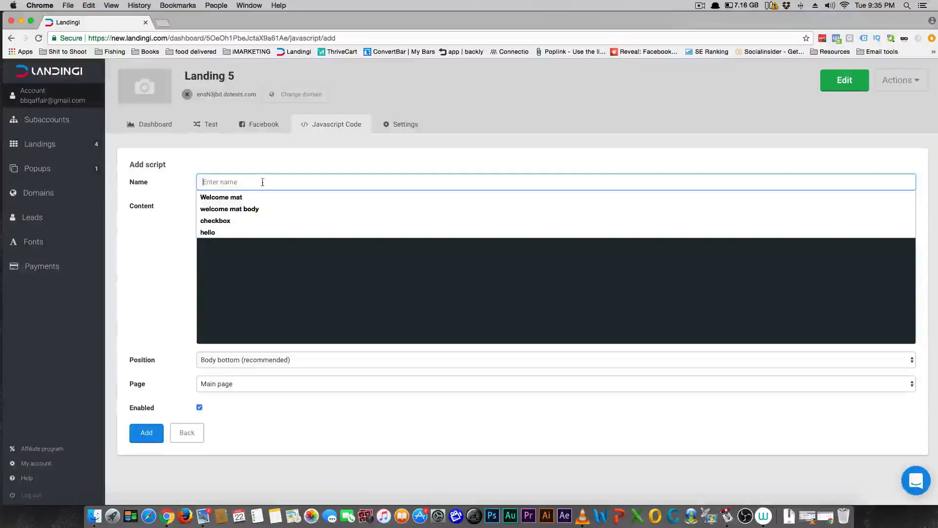
click(259, 193)
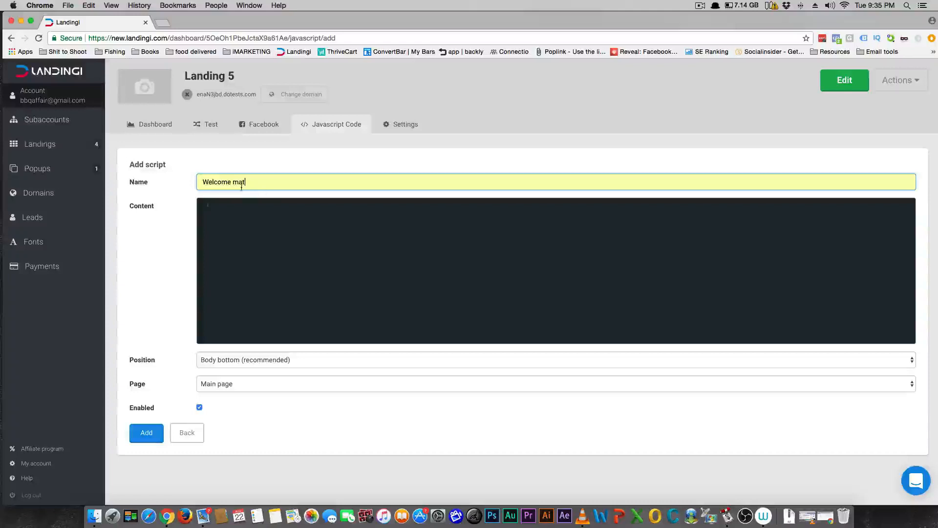
click(257, 234)
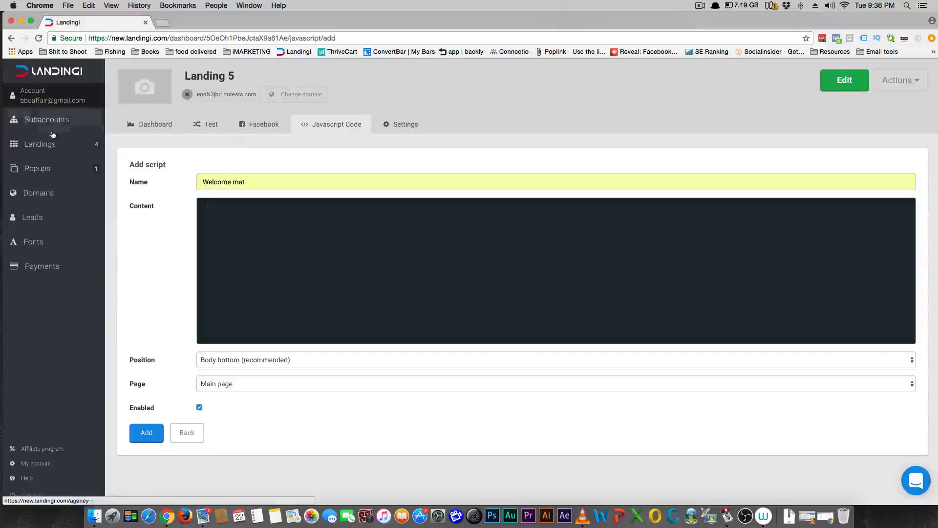
Step: Open Demo Pop Up in the popup editor, examine its section, video and email form, and exit without saving
click(51, 172)
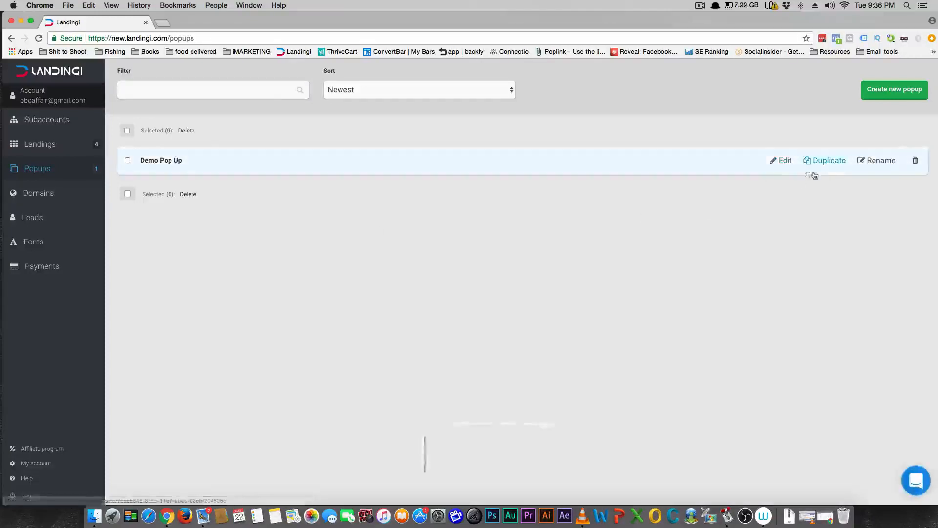
click(787, 163)
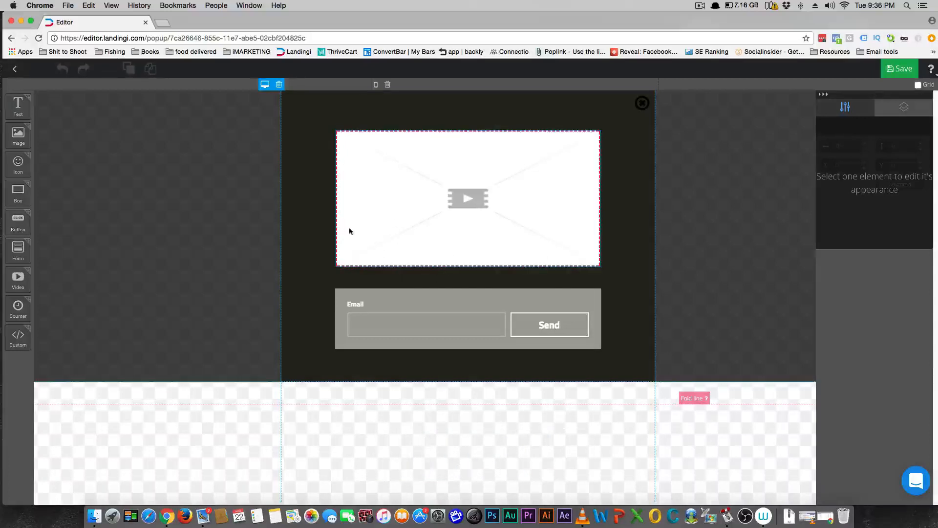
click(321, 215)
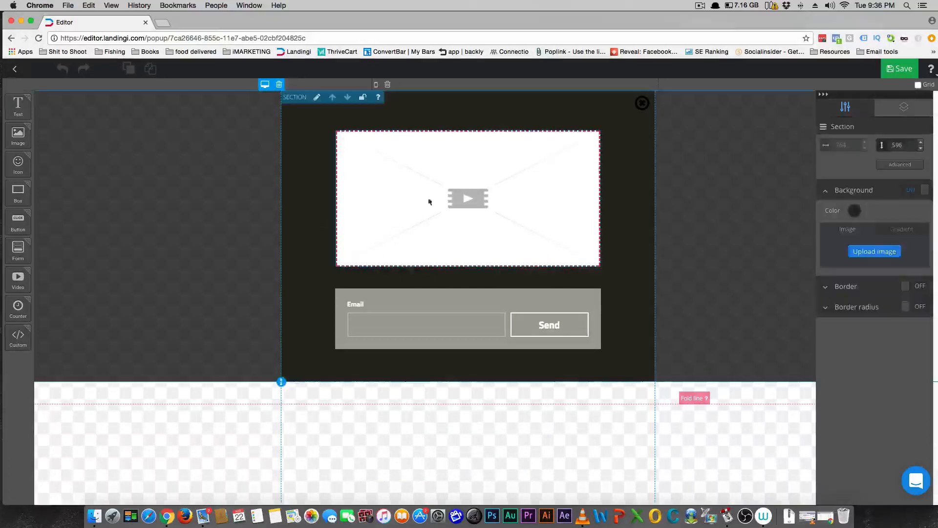
click(474, 198)
click(440, 331)
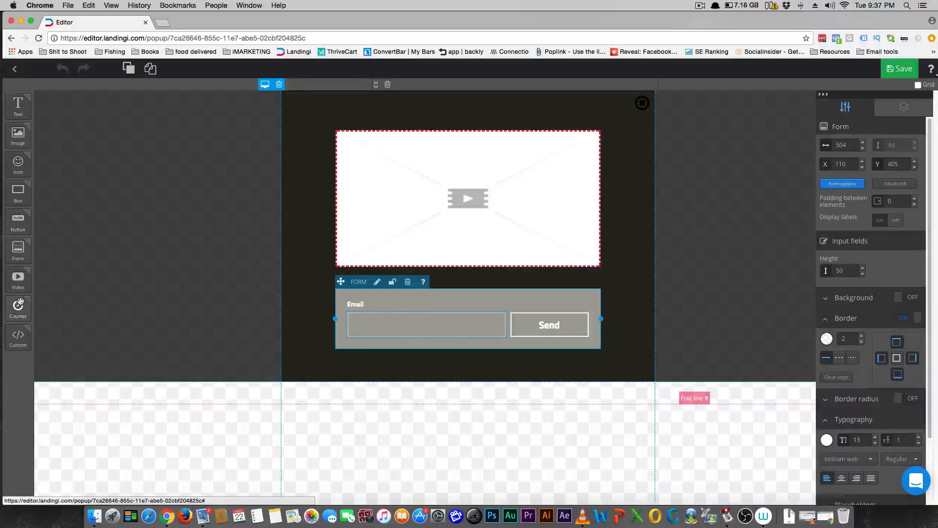
click(299, 266)
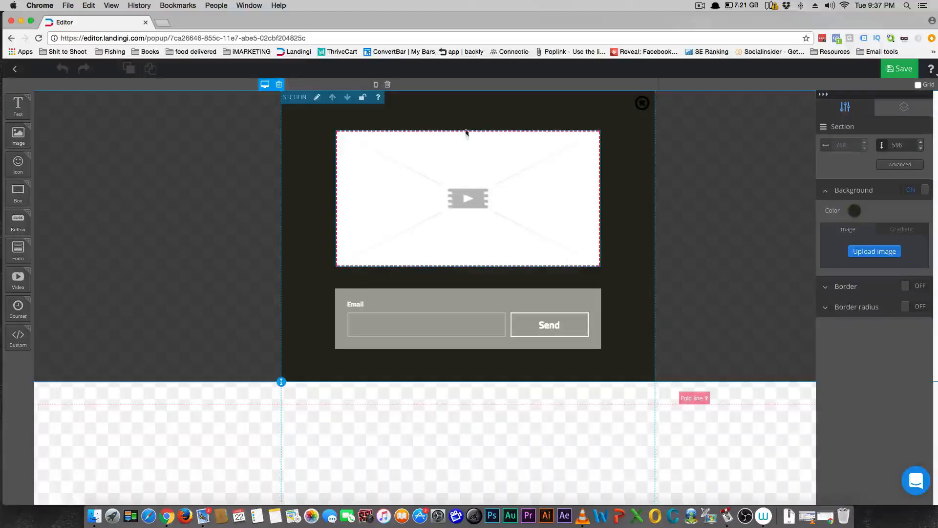
click(484, 197)
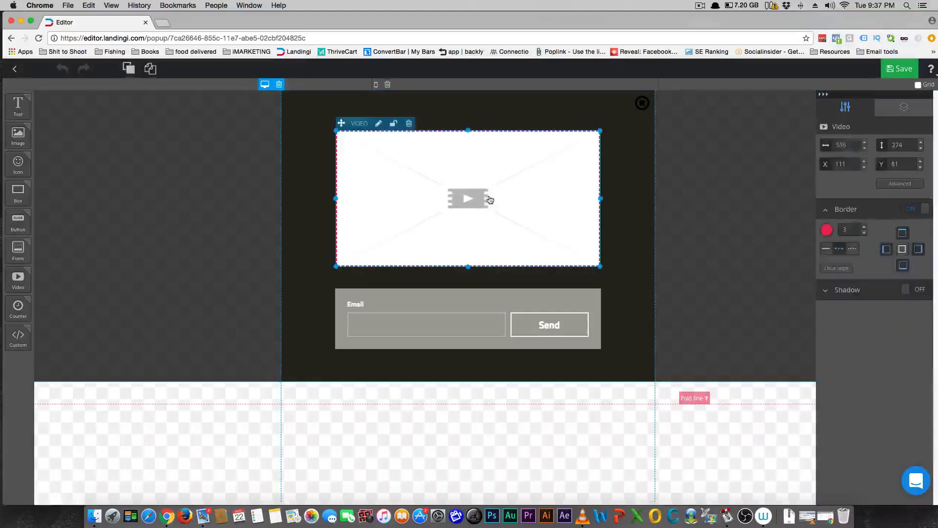
click(468, 329)
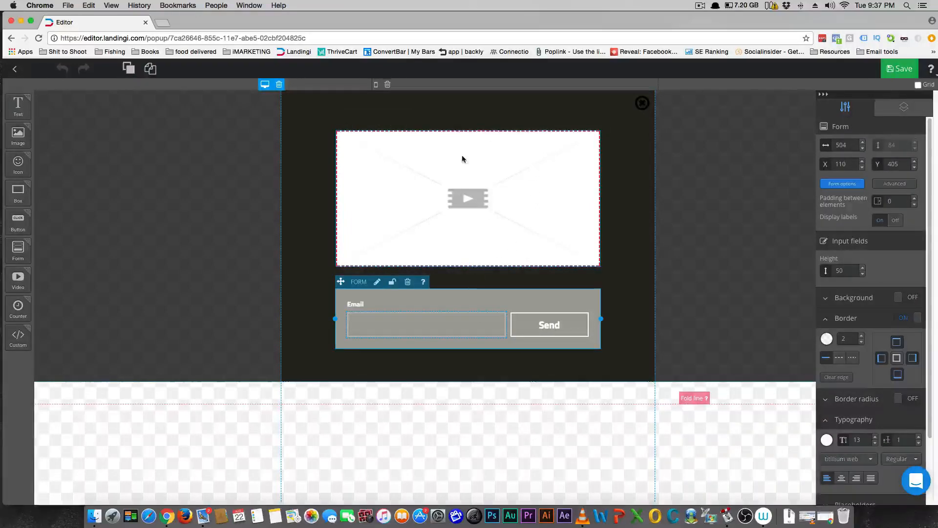
click(15, 69)
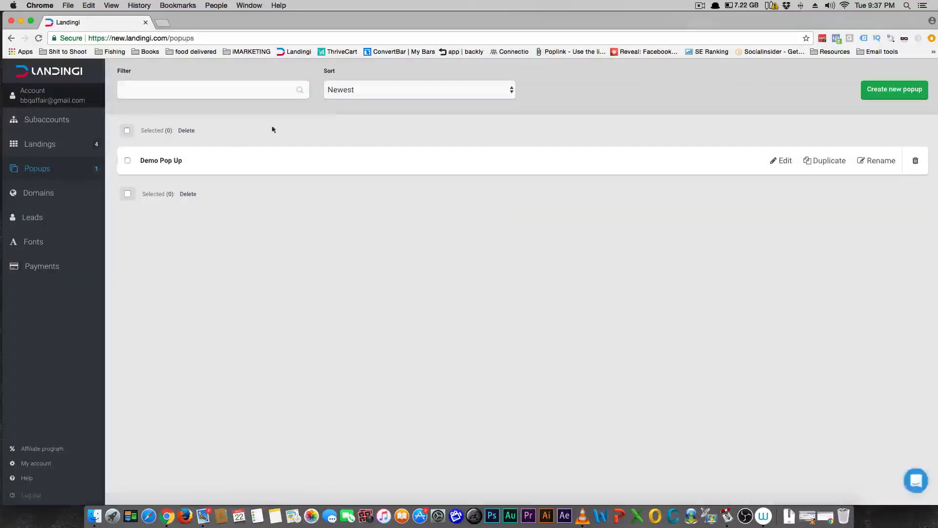
Step: Open Landing 5 from the list of landing pages and start editing it
click(51, 145)
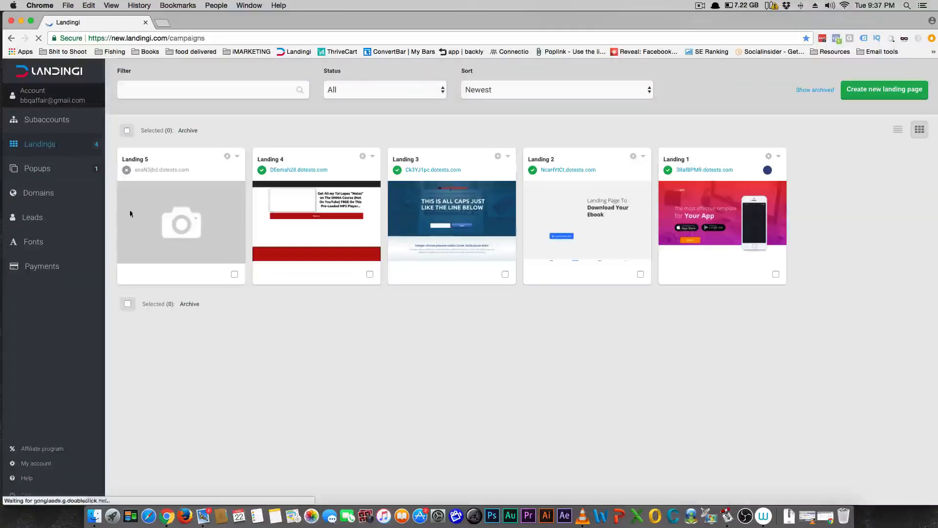
double_click(172, 225)
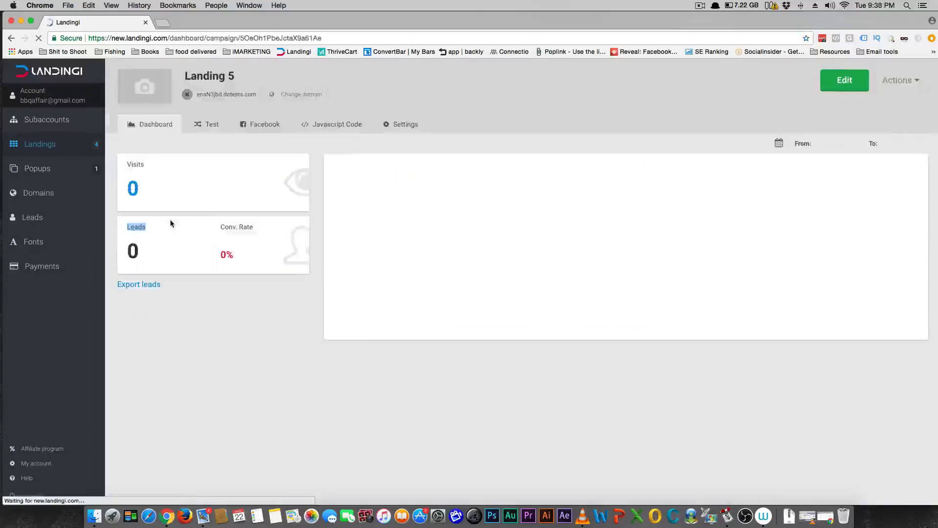
click(830, 87)
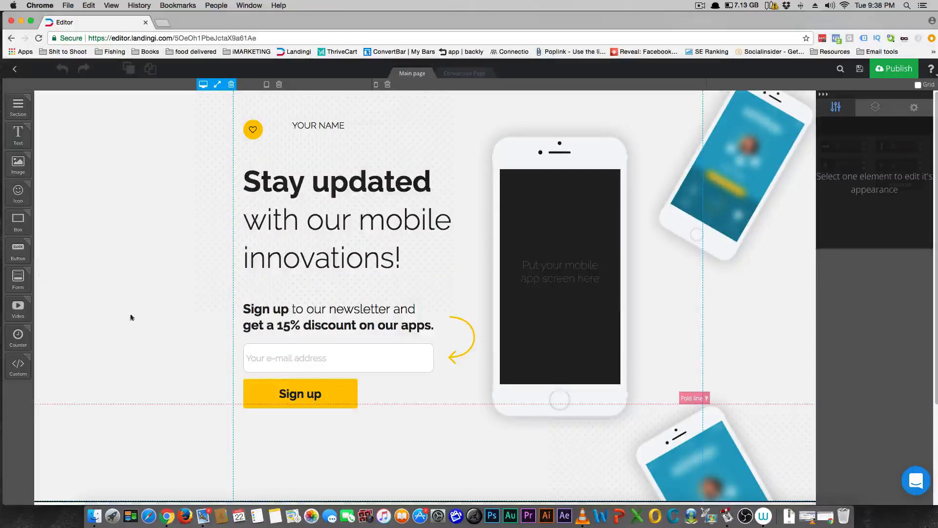
Step: Look over the form options of the newsletter sign-up form and close them without saving
click(284, 394)
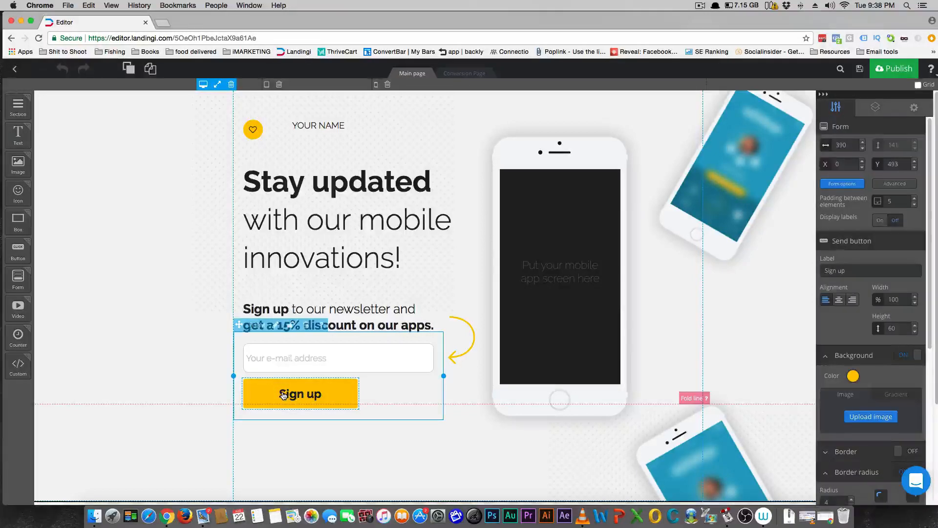
click(843, 183)
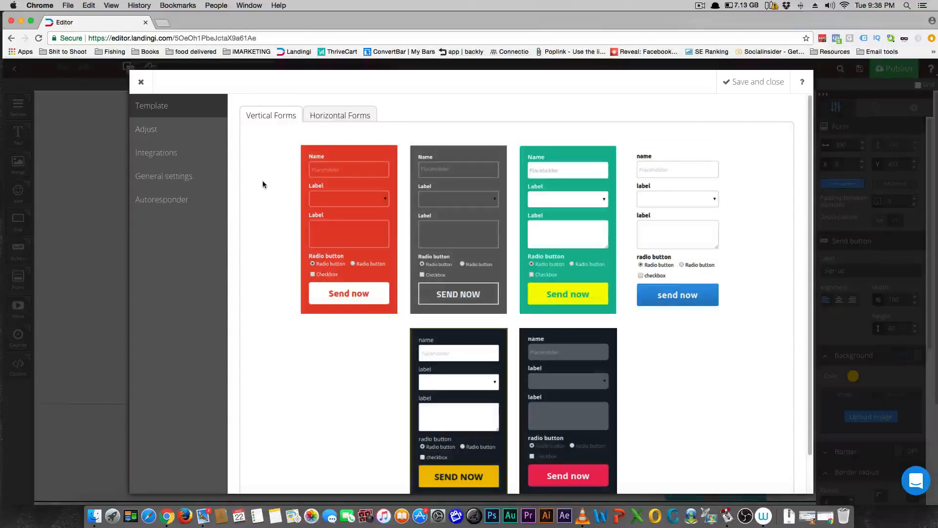
click(188, 119)
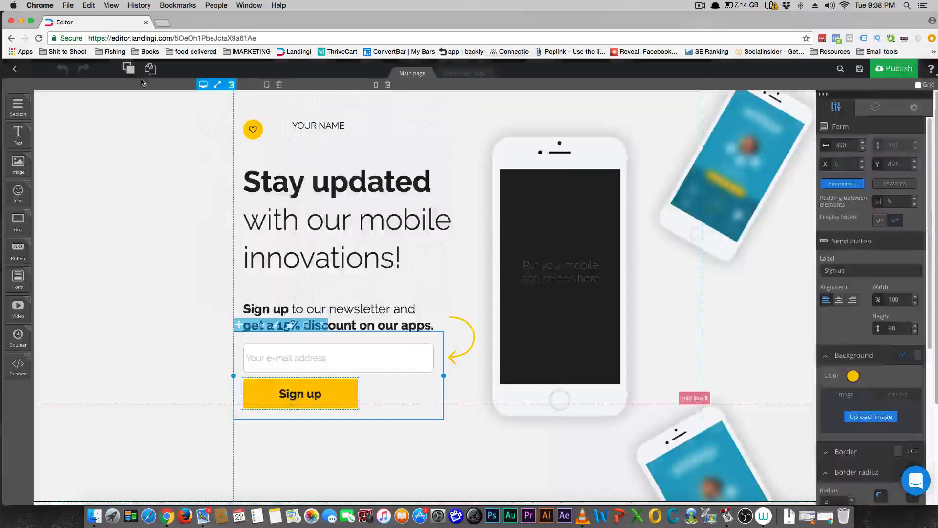
click(141, 83)
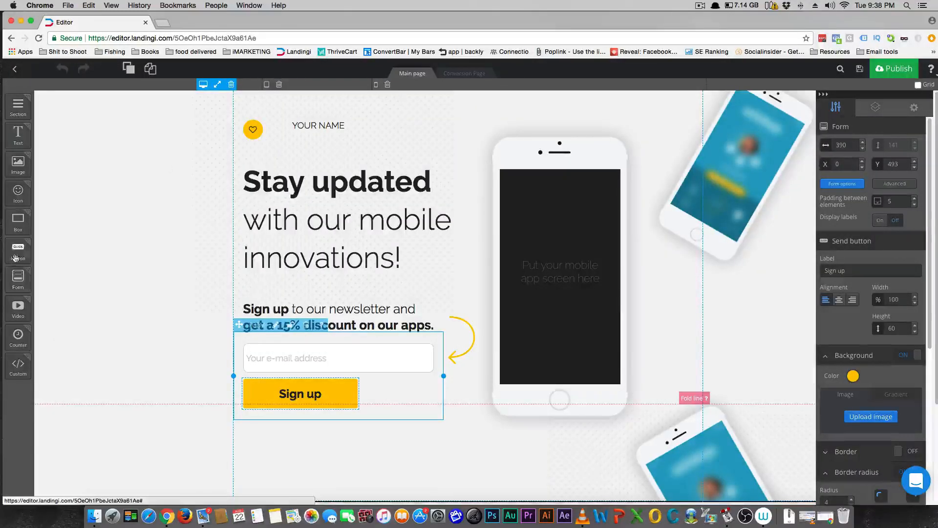
Step: Add a button beside the heading at about X 460, Y 330, and make it show the popup Demo Pop Up
drag(14, 257, 455, 270)
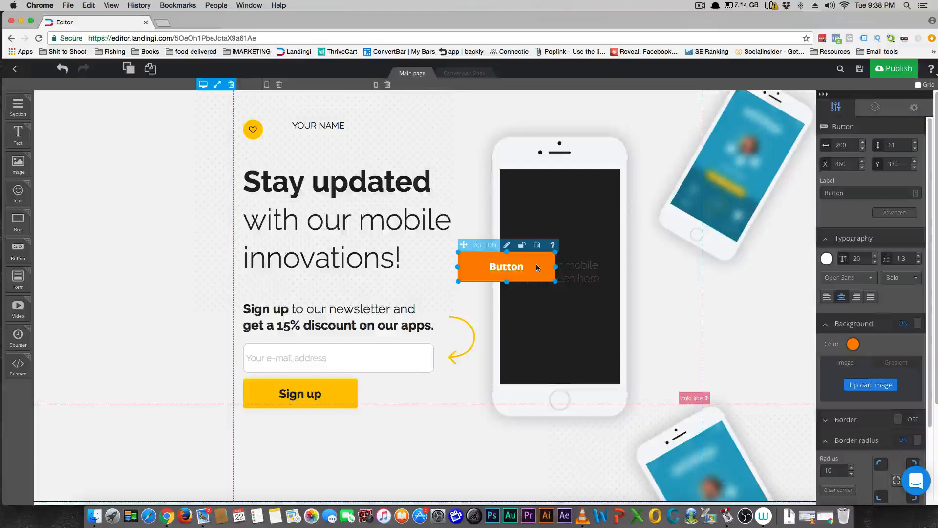
click(507, 246)
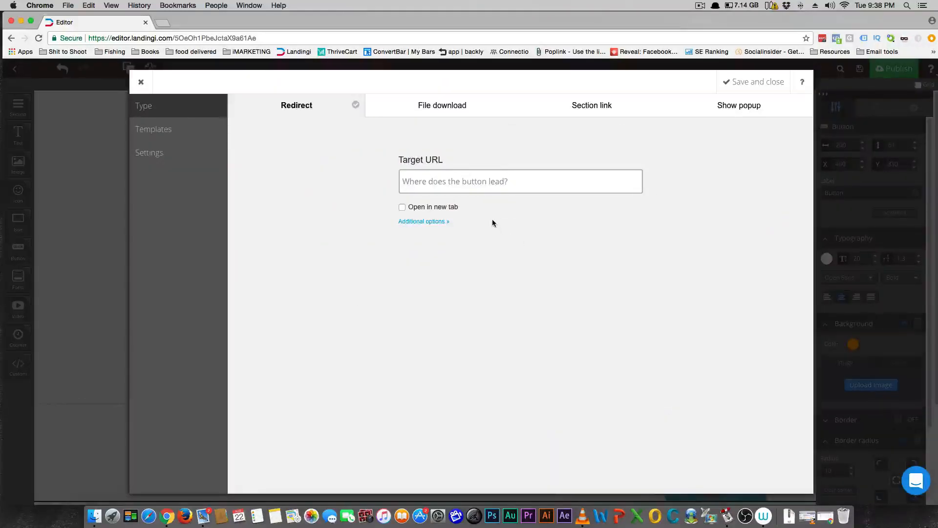
click(755, 107)
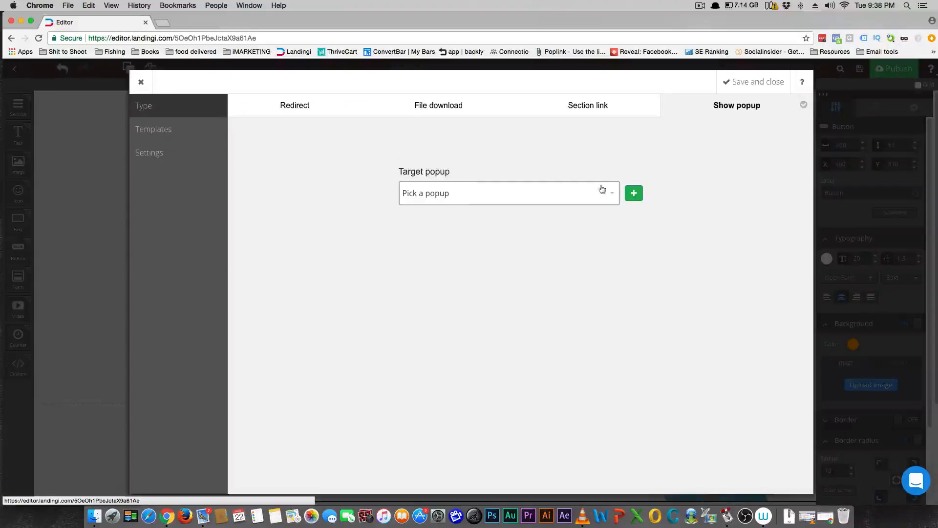
click(598, 201)
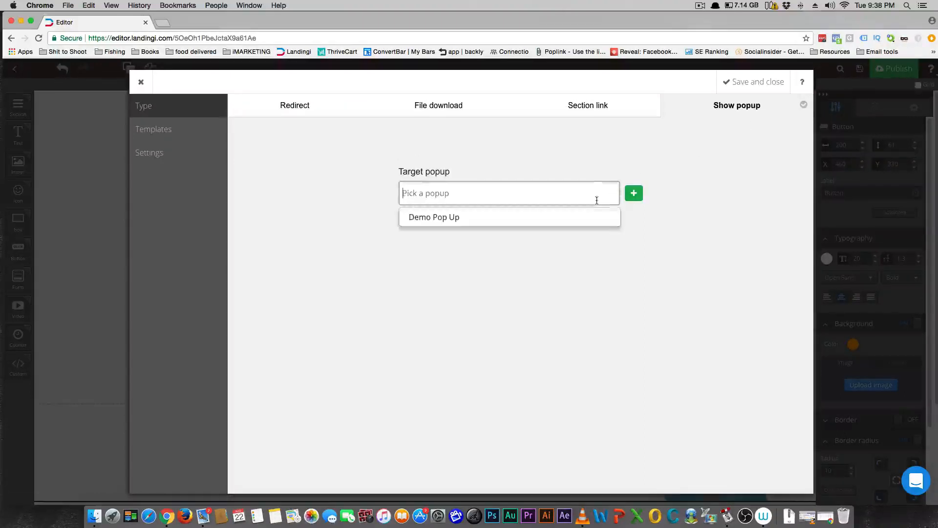
click(494, 218)
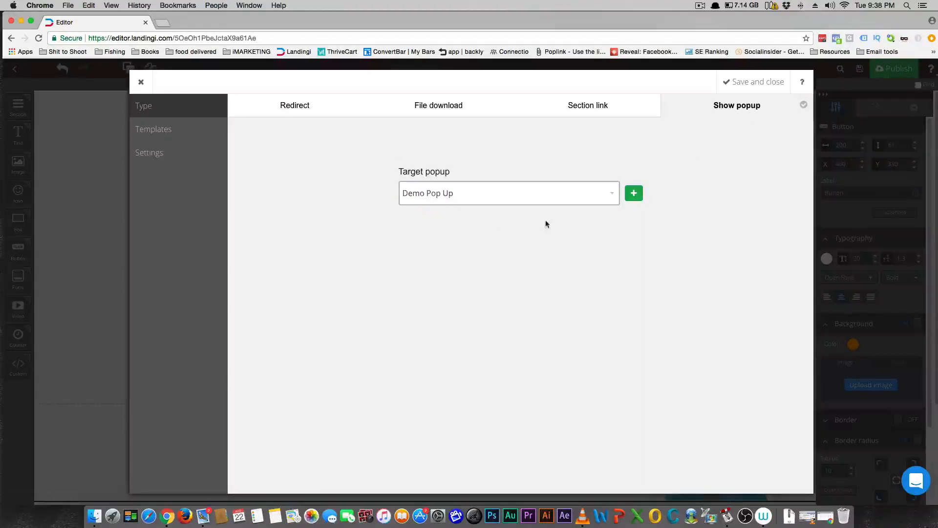
click(753, 82)
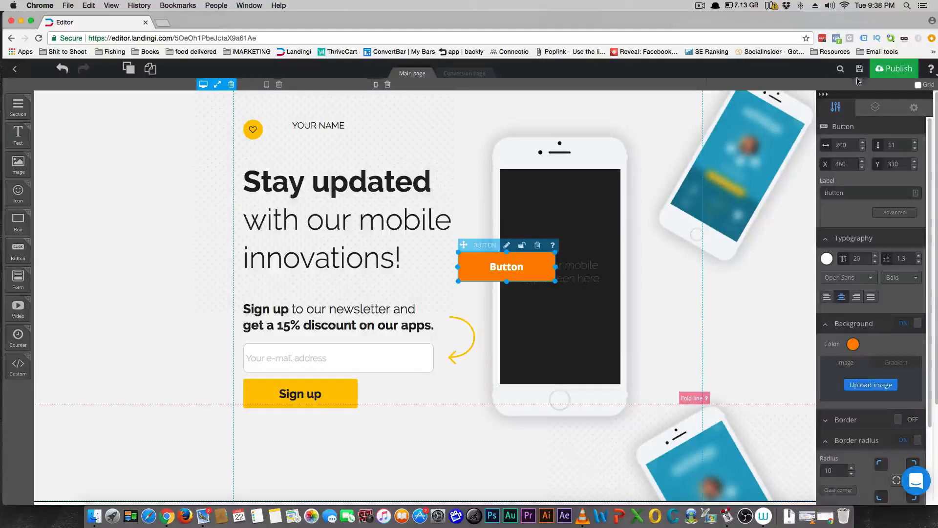
Step: Publish the landing page and open its live address
click(879, 72)
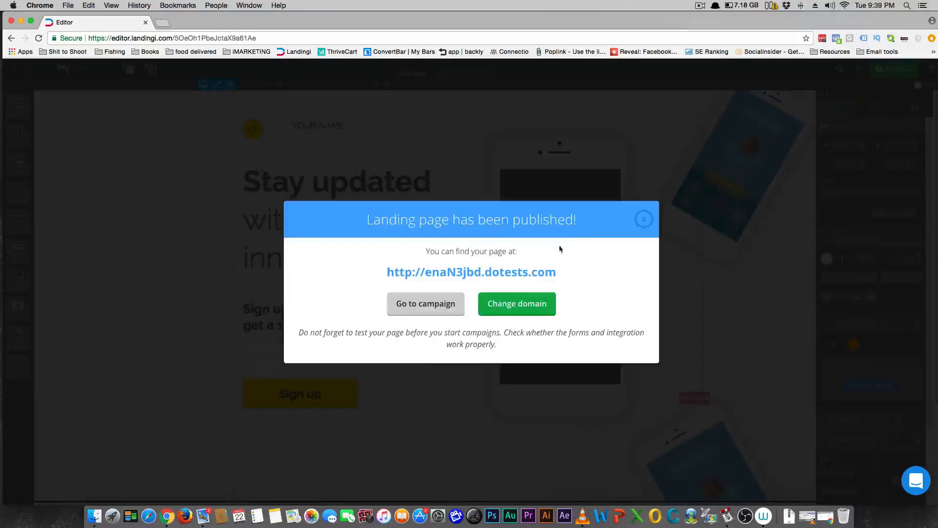
click(502, 277)
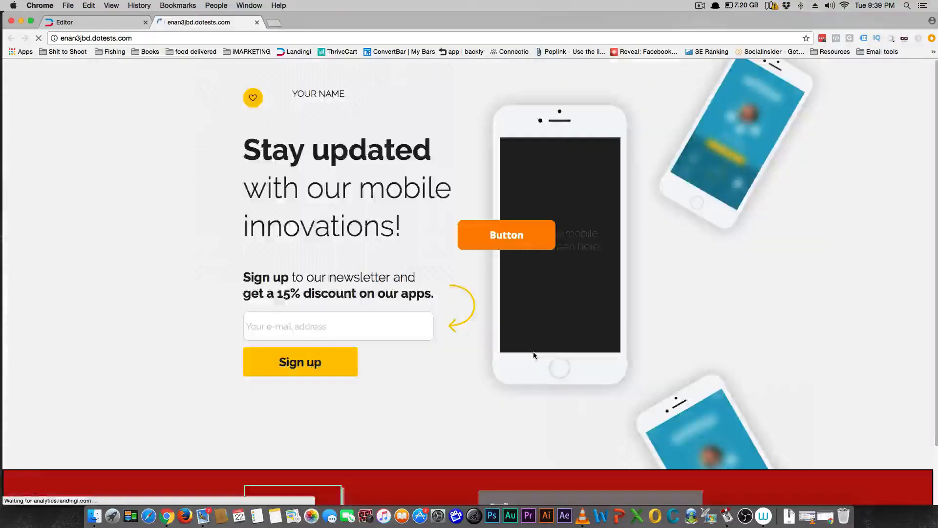
Step: Test the orange button's popup on the live page, close the page, and dismiss the publishing message in the editor
click(505, 243)
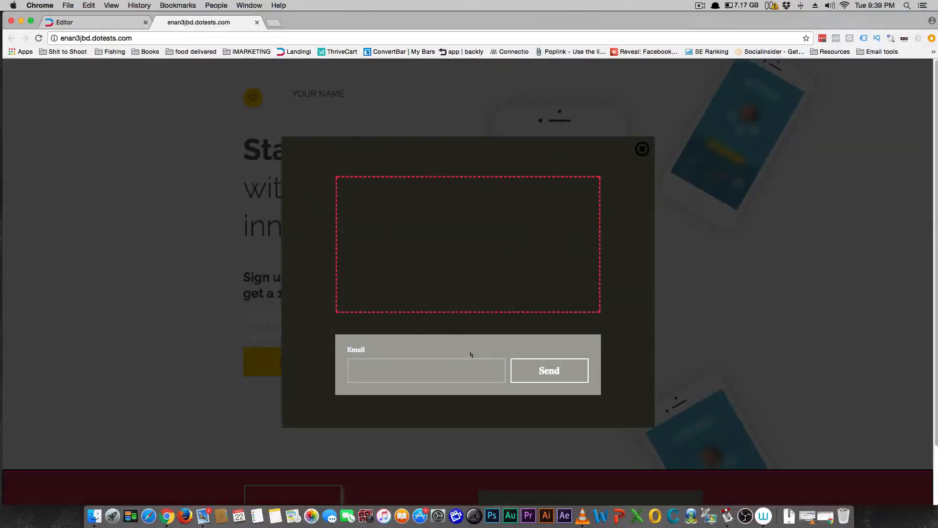
click(642, 149)
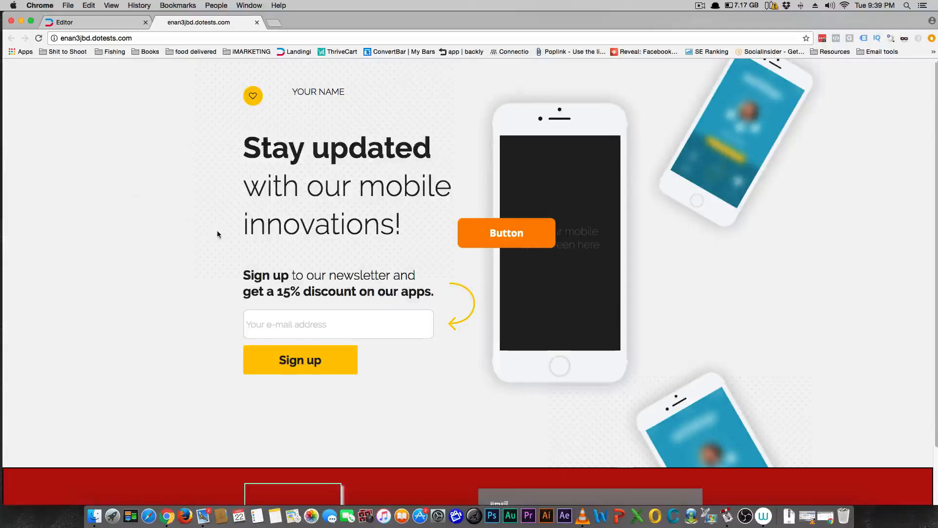
scroll(217, 230, down, 2)
scroll(217, 231, up, 2)
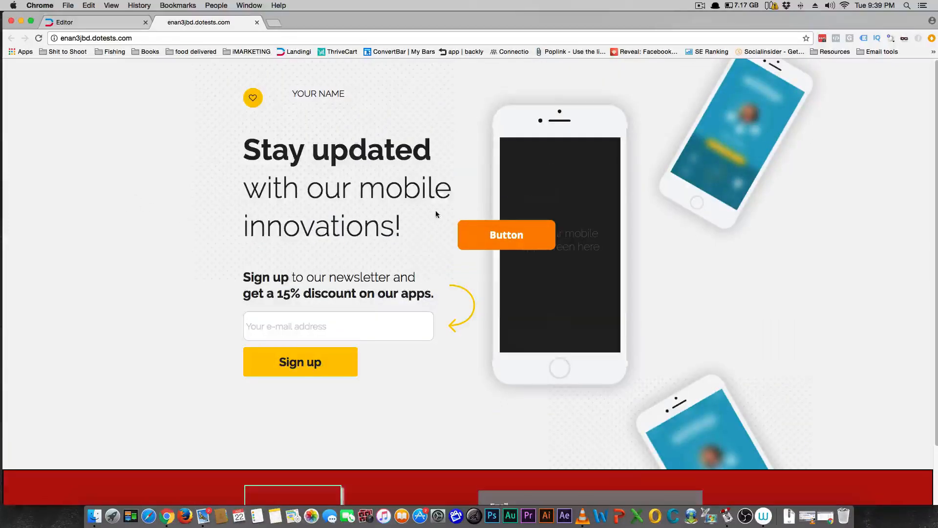
click(257, 23)
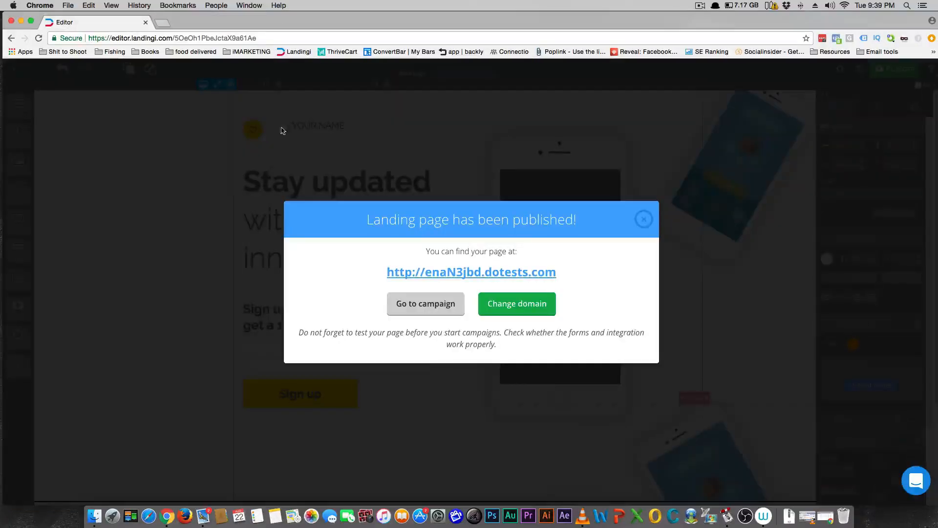
click(644, 219)
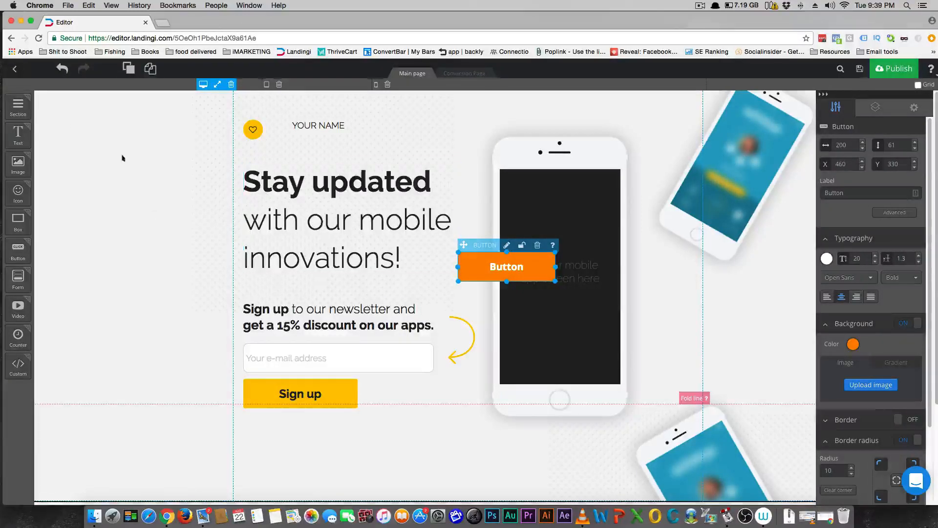
Step: Exit the editor, view the test variant options of Landing 5, and return to the list of landing pages
click(16, 71)
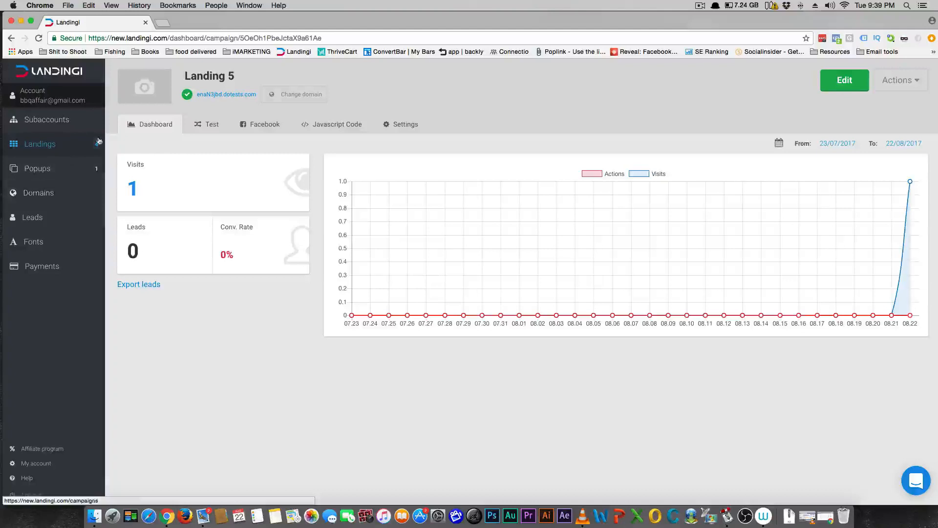
click(209, 126)
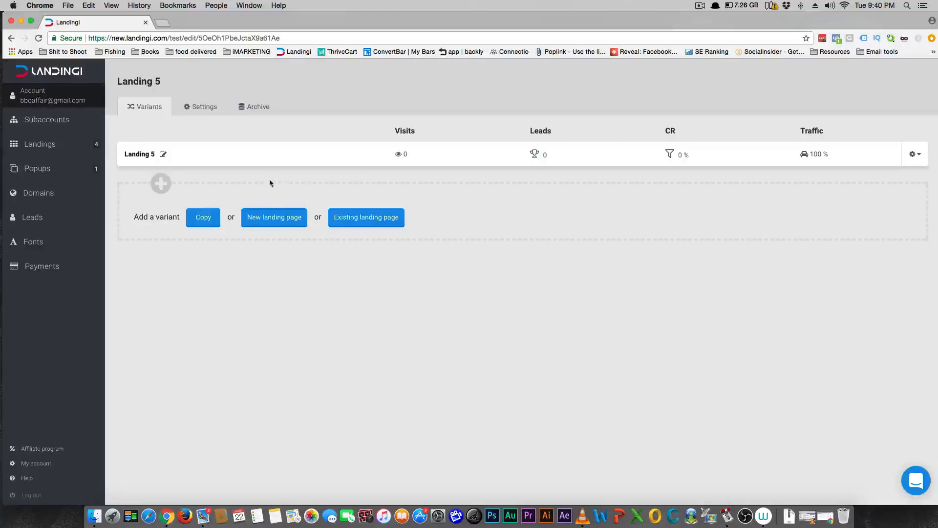
click(42, 145)
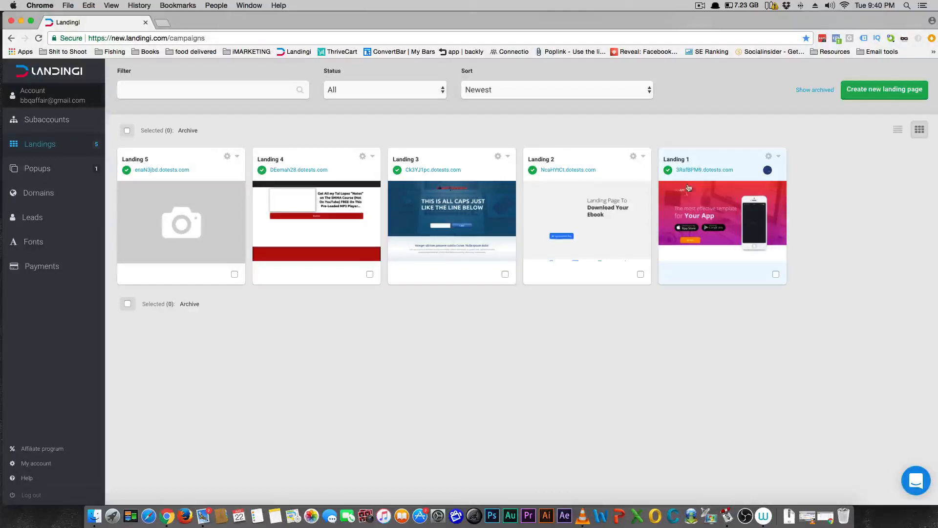
Step: Open Landing 1 in the editor and look through its template sections from the header to the closing offer
click(687, 198)
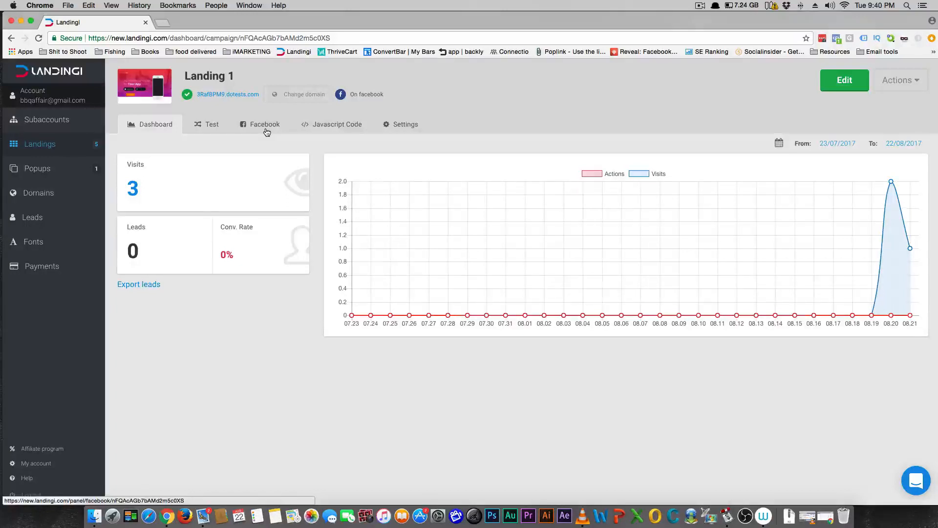
click(851, 86)
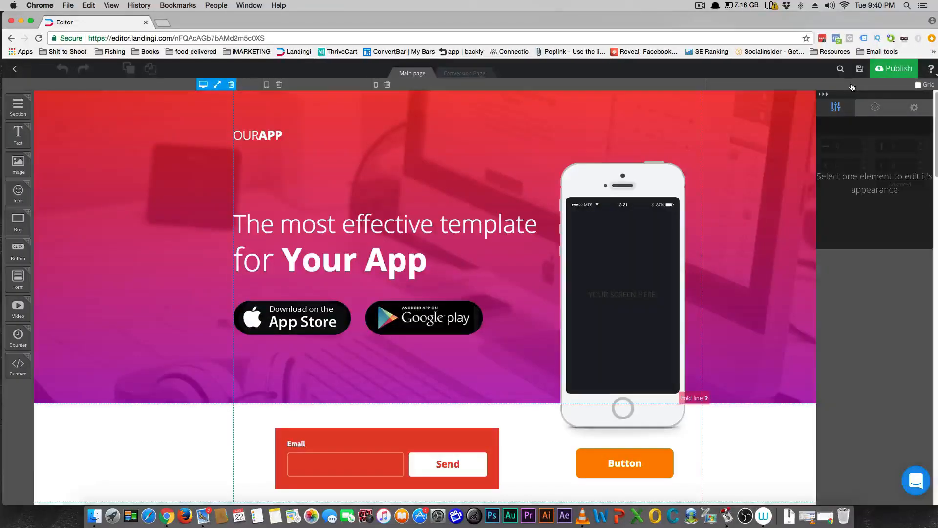
scroll(681, 292, down, 10)
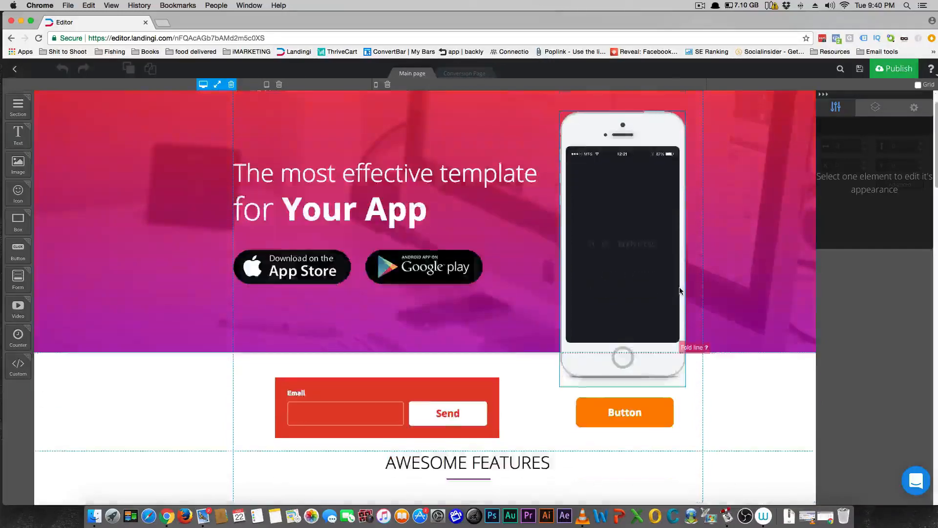
scroll(681, 292, down, 7)
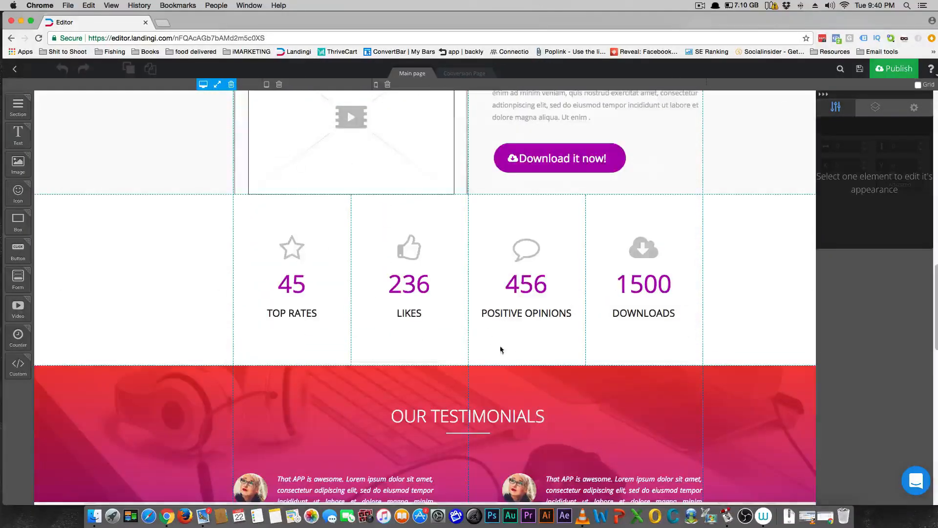
scroll(554, 321, down, 12)
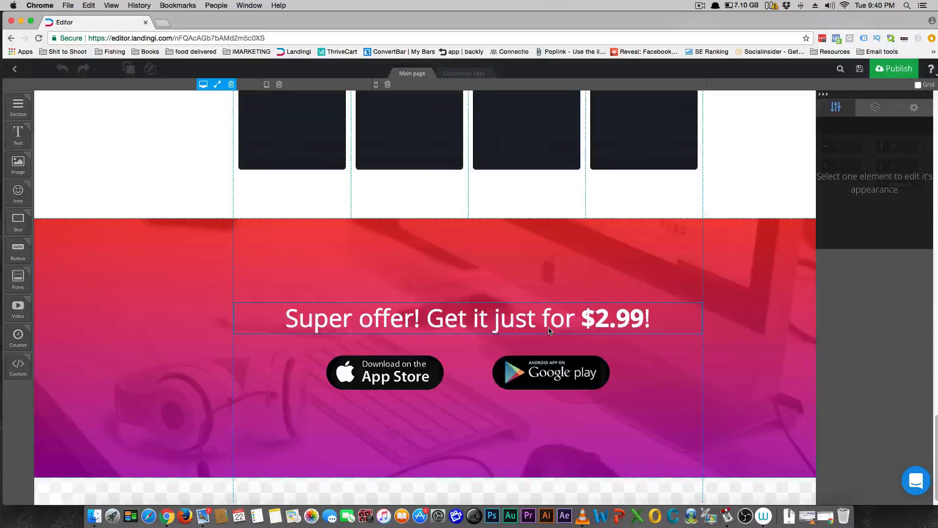
scroll(550, 327, up, 4)
scroll(550, 325, up, 12)
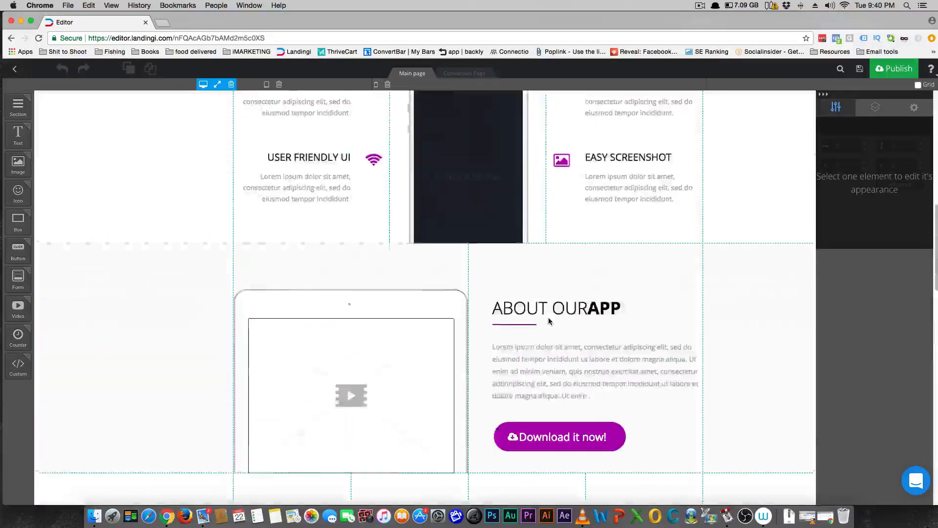
scroll(549, 319, up, 8)
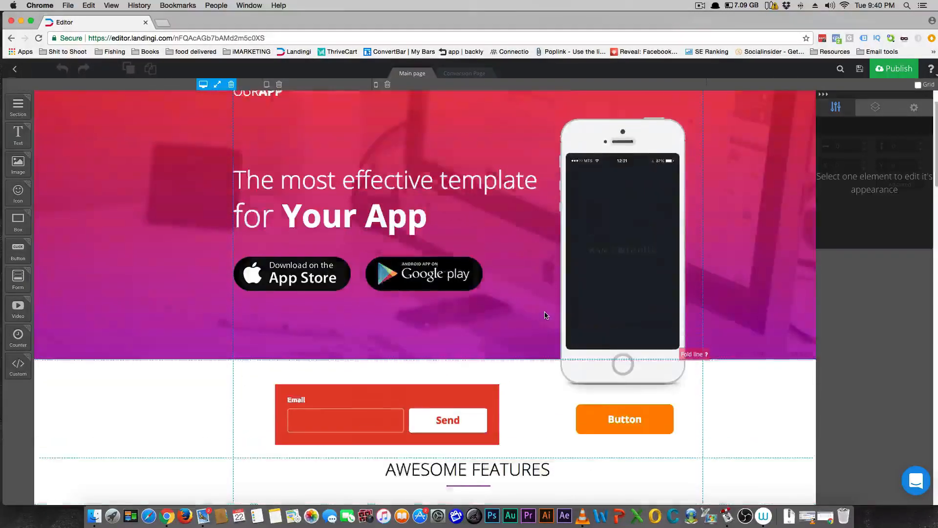
scroll(544, 311, down, 4)
scroll(524, 327, down, 5)
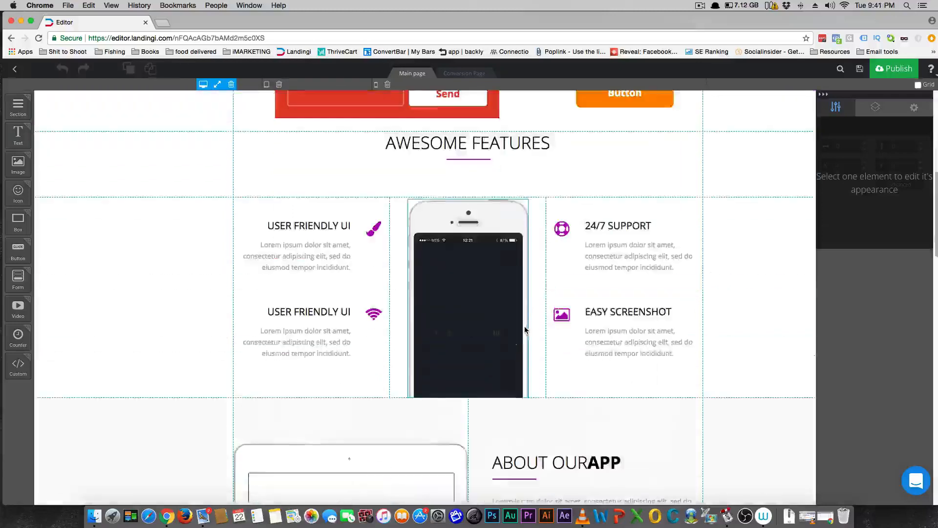
scroll(521, 327, down, 5)
scroll(520, 329, up, 5)
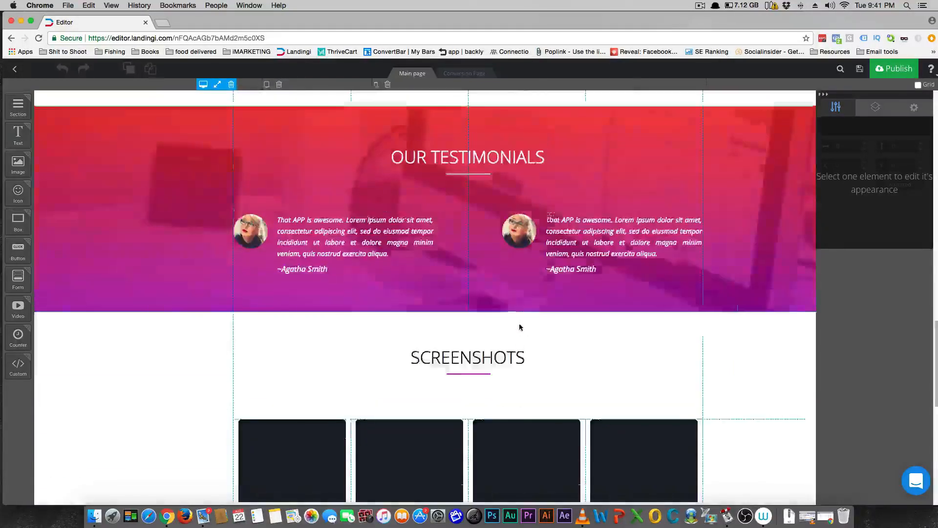
scroll(520, 326, up, 10)
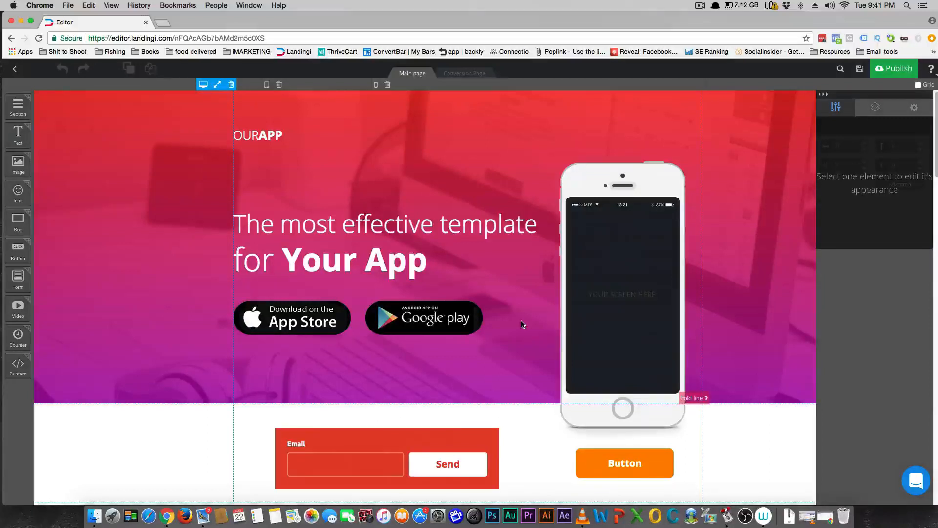
Step: Inspect the properties of the header's phone image and of the numbers and icons in the statistics section
click(604, 184)
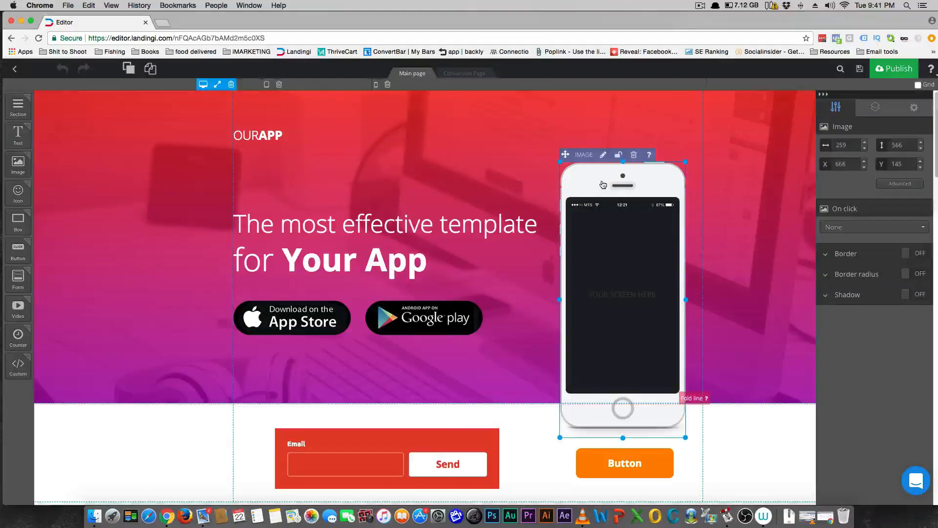
scroll(593, 226, down, 15)
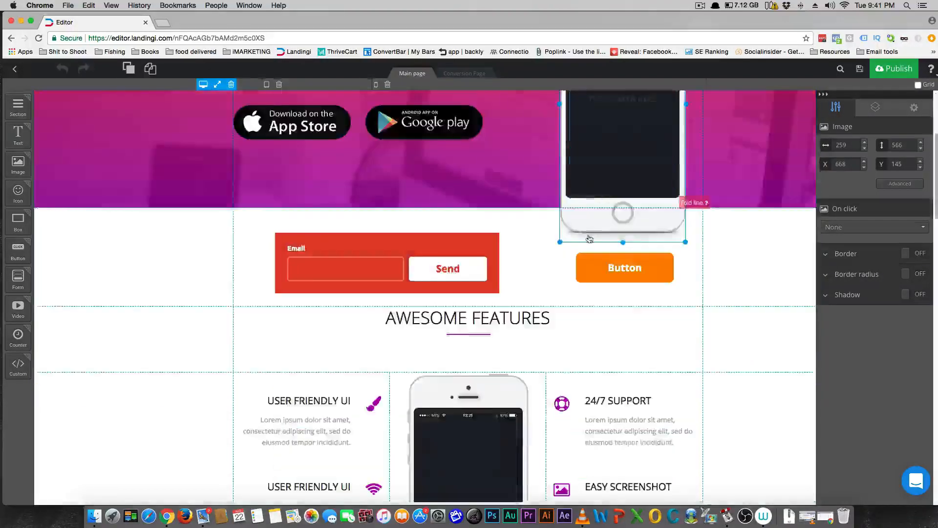
scroll(562, 259, down, 3)
click(527, 318)
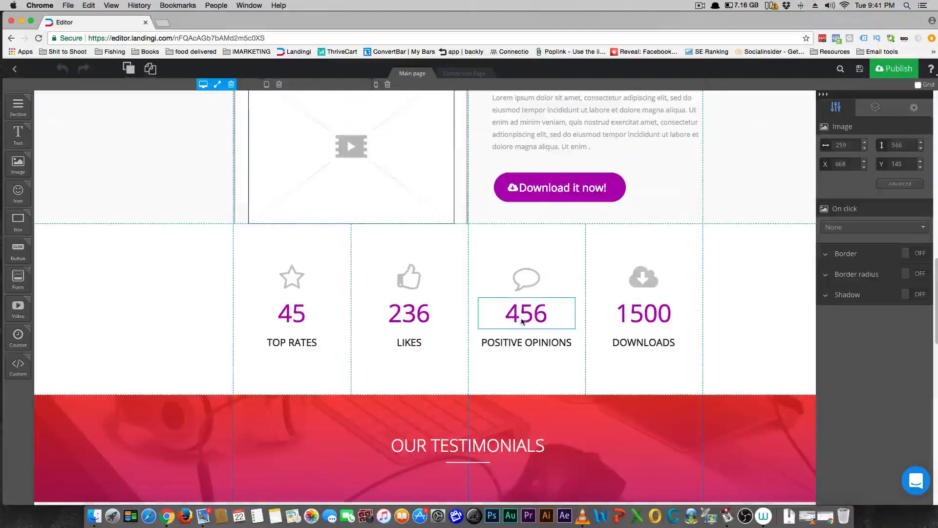
click(616, 313)
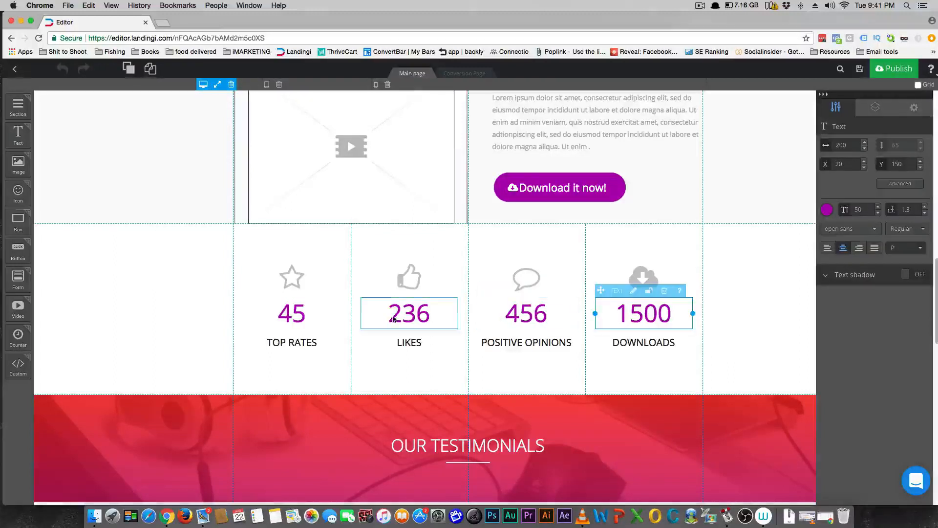
click(391, 316)
click(309, 314)
click(292, 277)
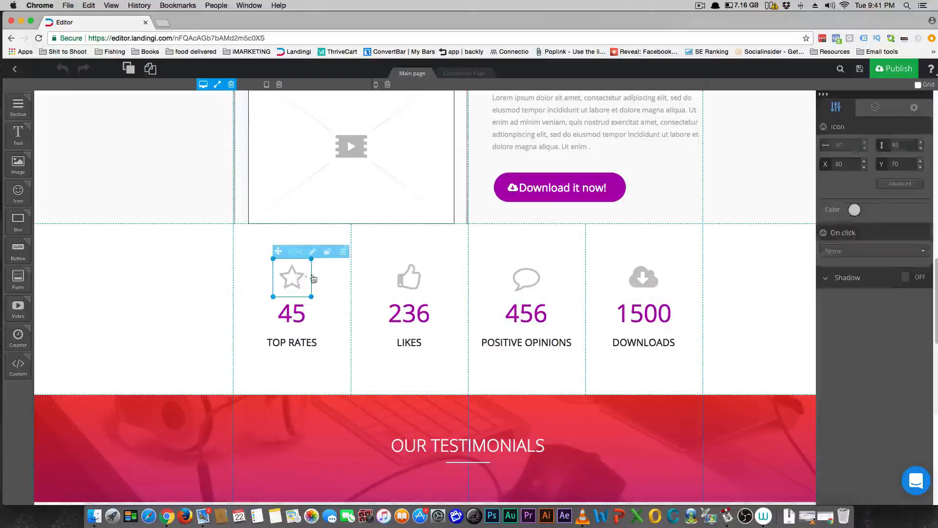
click(418, 277)
click(527, 278)
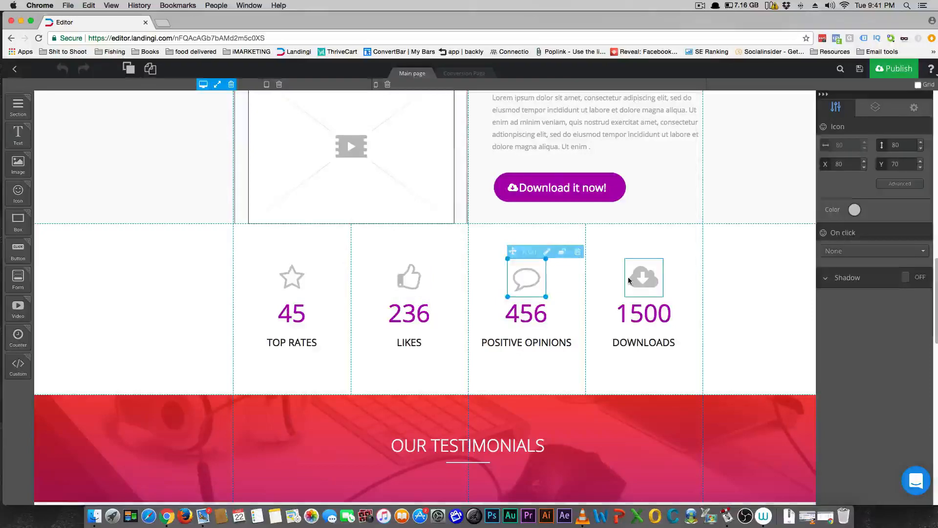
click(644, 278)
scroll(497, 316, down, 15)
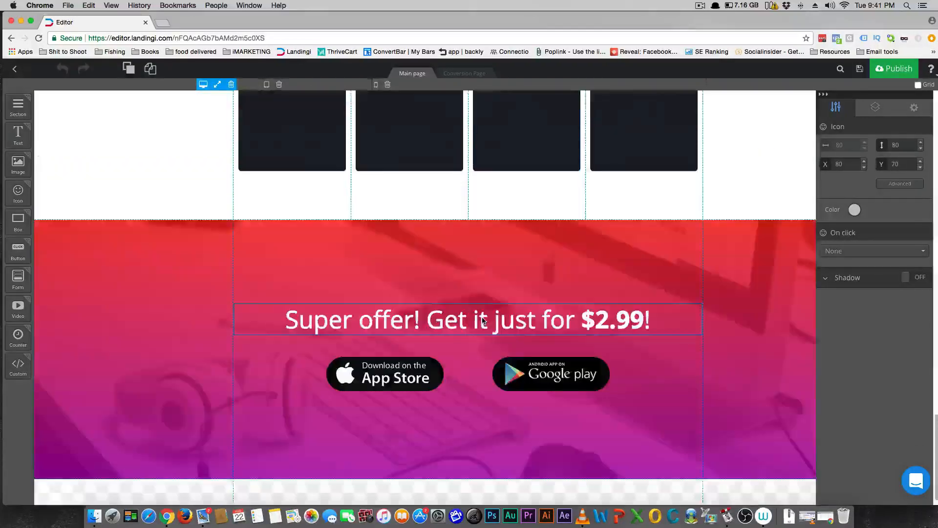
scroll(483, 320, up, 20)
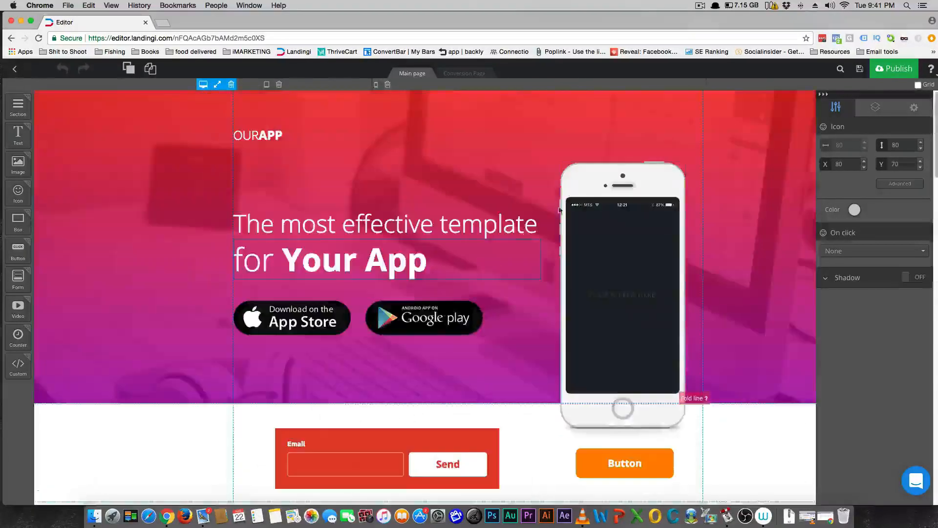
Step: Turn off Full width for the header section, and turn it back on
click(149, 182)
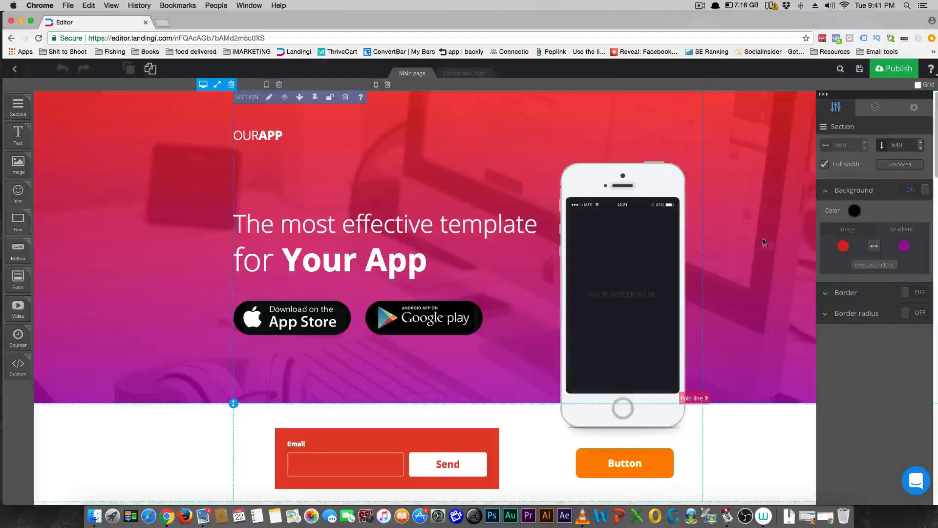
scroll(572, 284, down, 15)
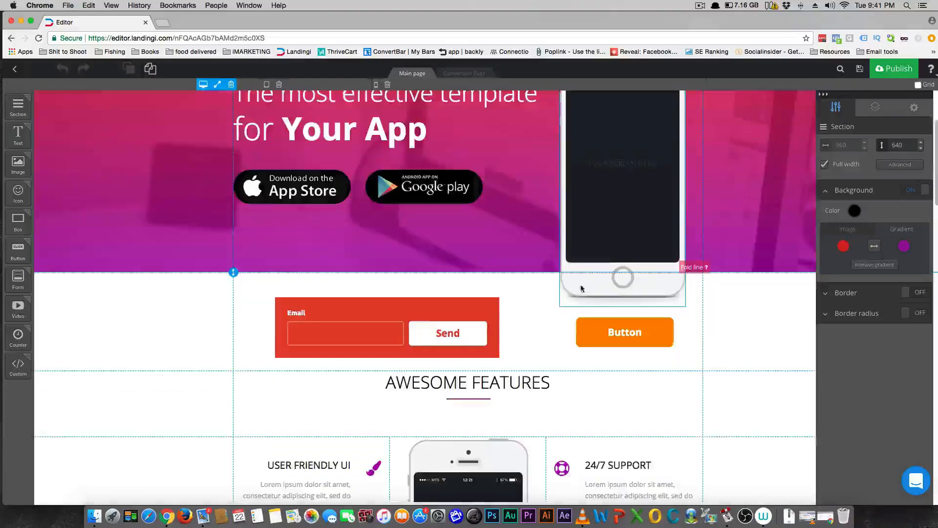
scroll(582, 287, down, 15)
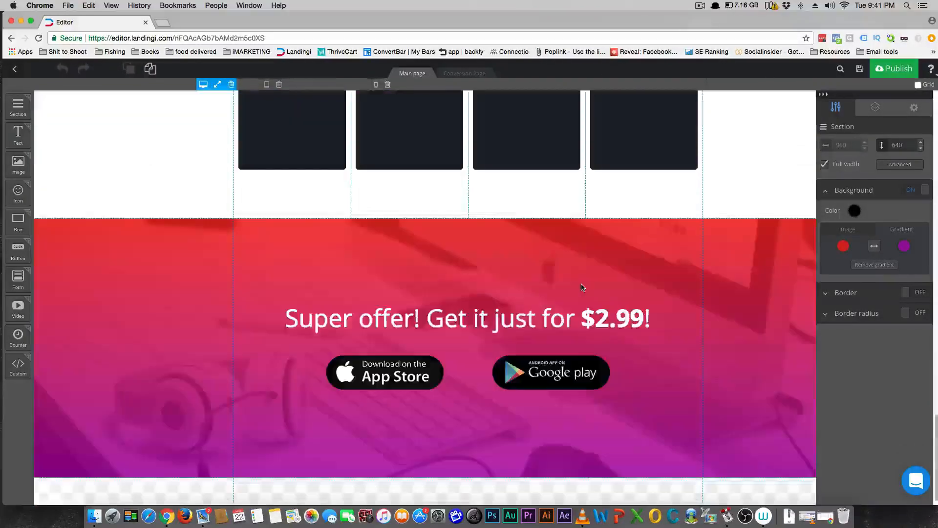
scroll(583, 286, up, 20)
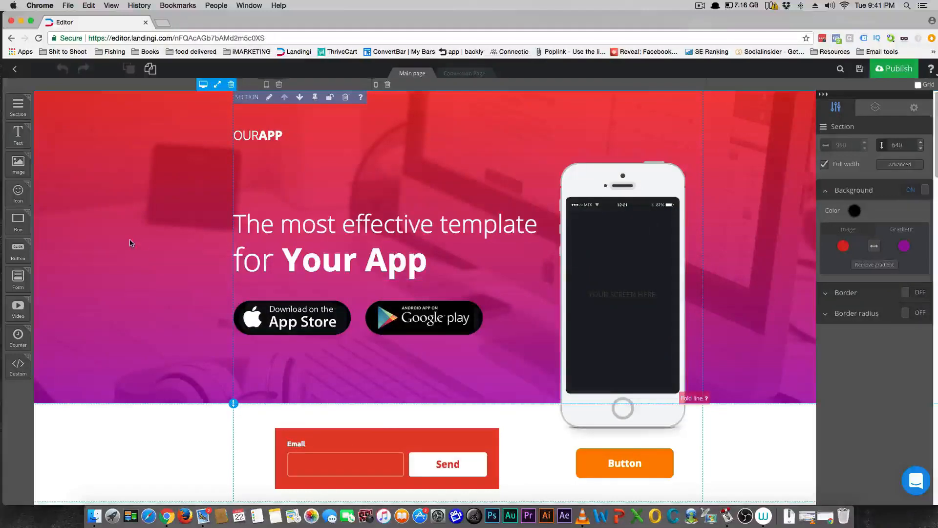
click(826, 164)
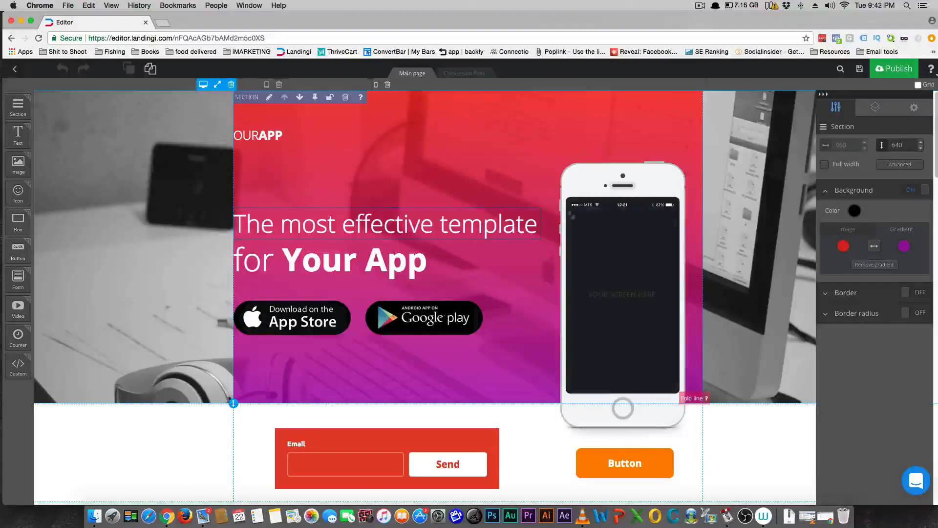
click(825, 164)
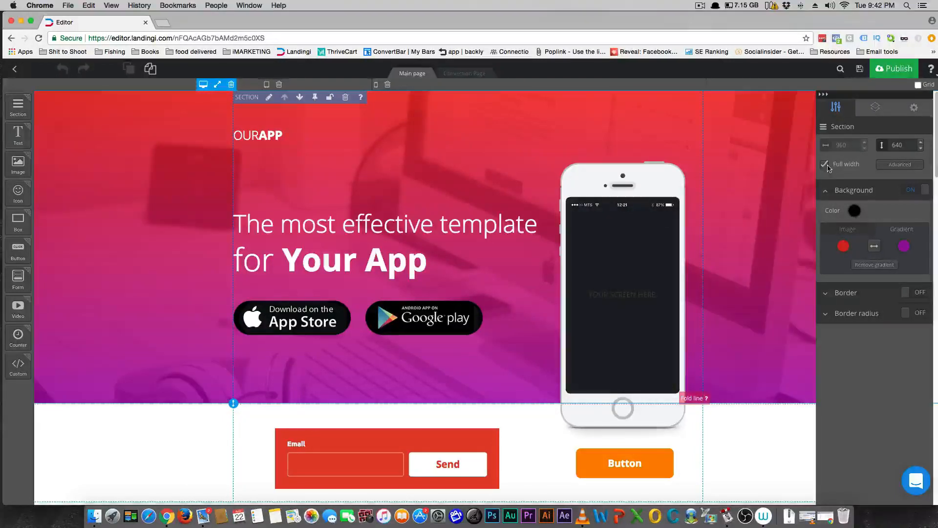
Step: Inspect the text settings of the OURAPP logo and of both headline lines in the header
scroll(482, 301, down, 20)
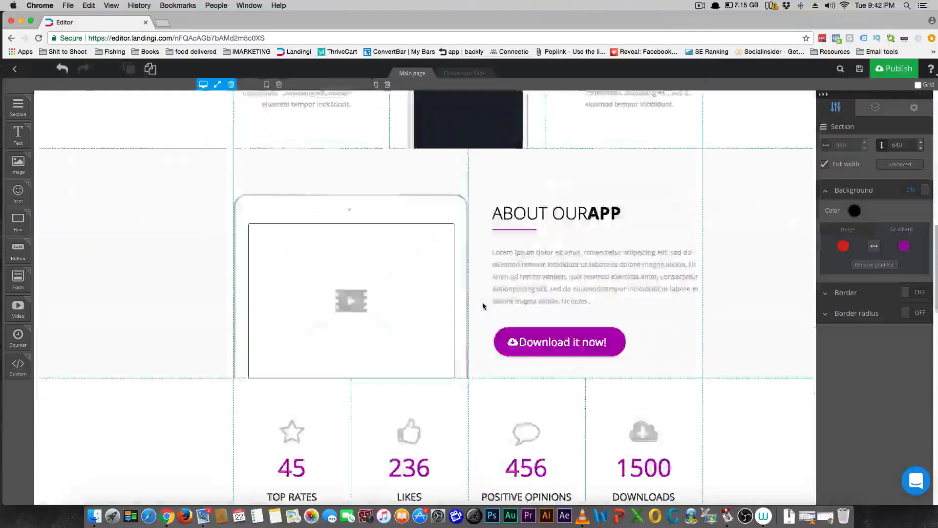
scroll(483, 306, down, 5)
scroll(363, 240, up, 20)
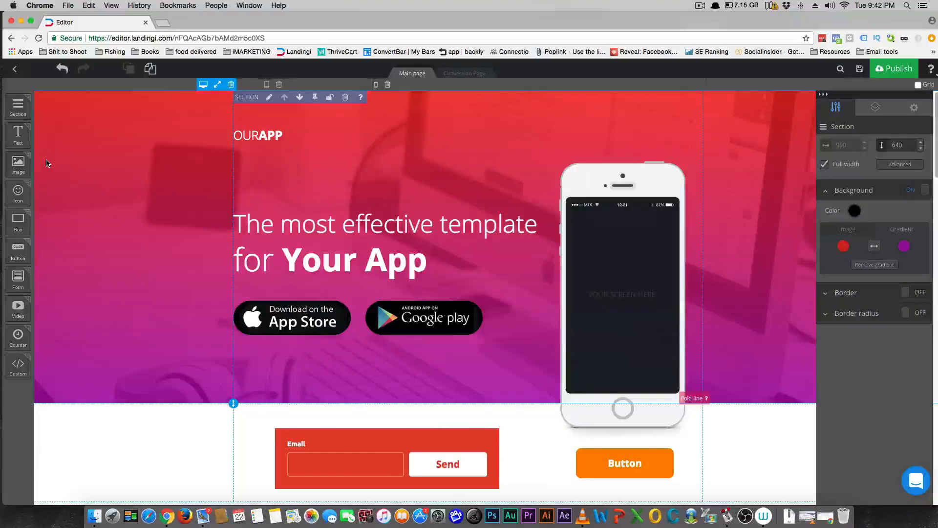
click(251, 138)
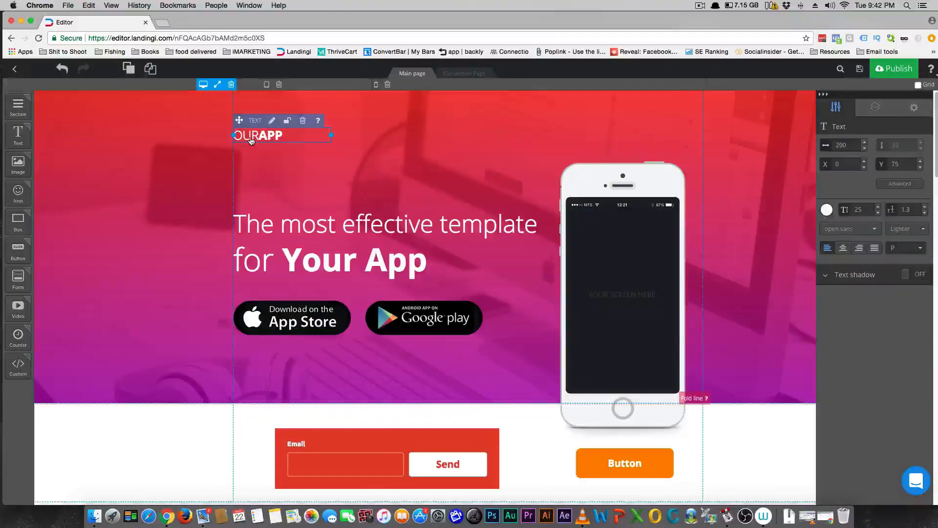
click(262, 225)
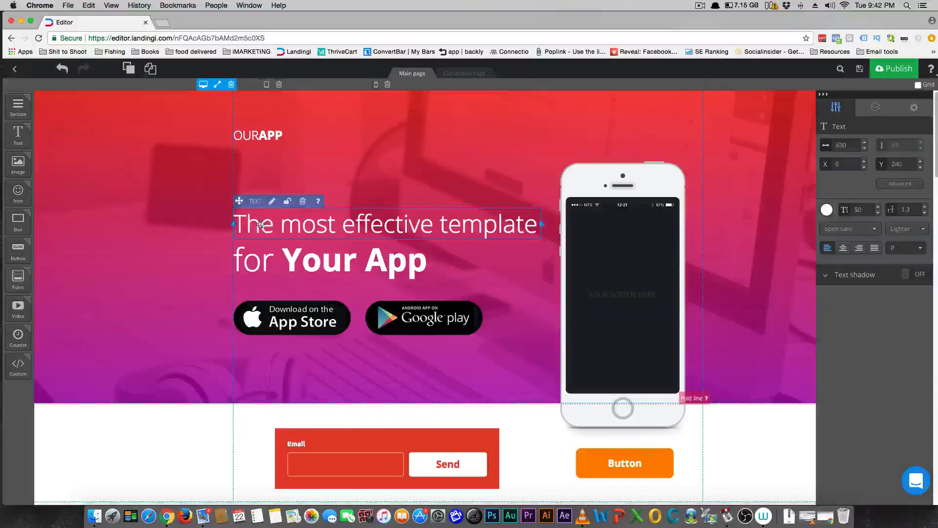
click(268, 262)
Step: Review the entire page layout again, from the header headline down to the $2.99 offer section
scroll(297, 288, down, 20)
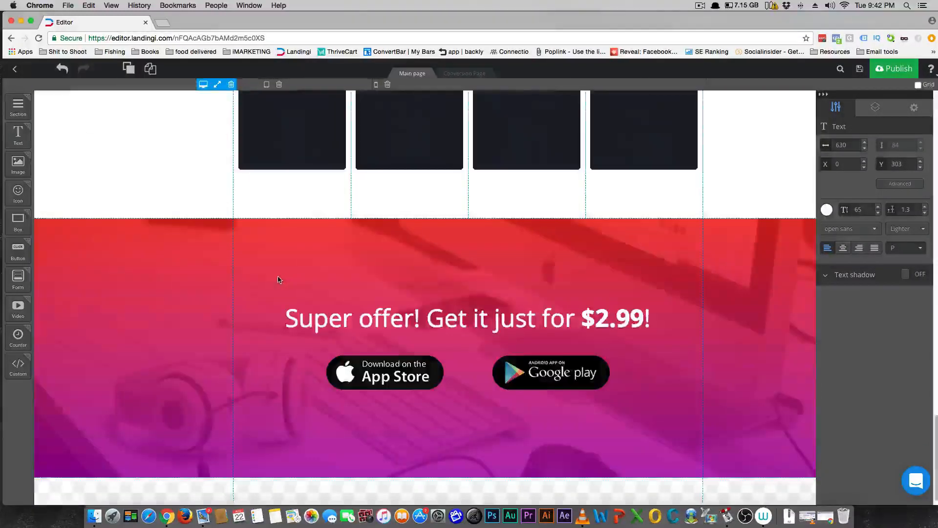
scroll(283, 279, up, 20)
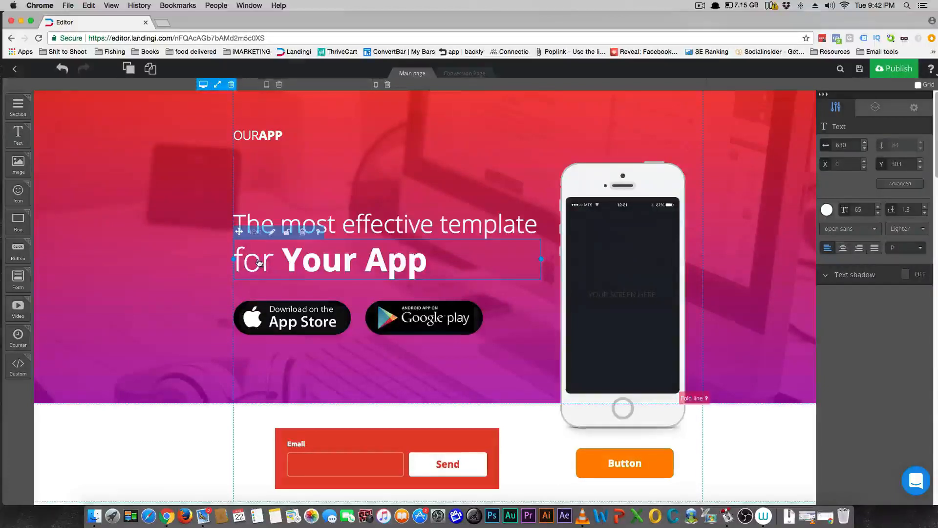
scroll(253, 258, down, 2)
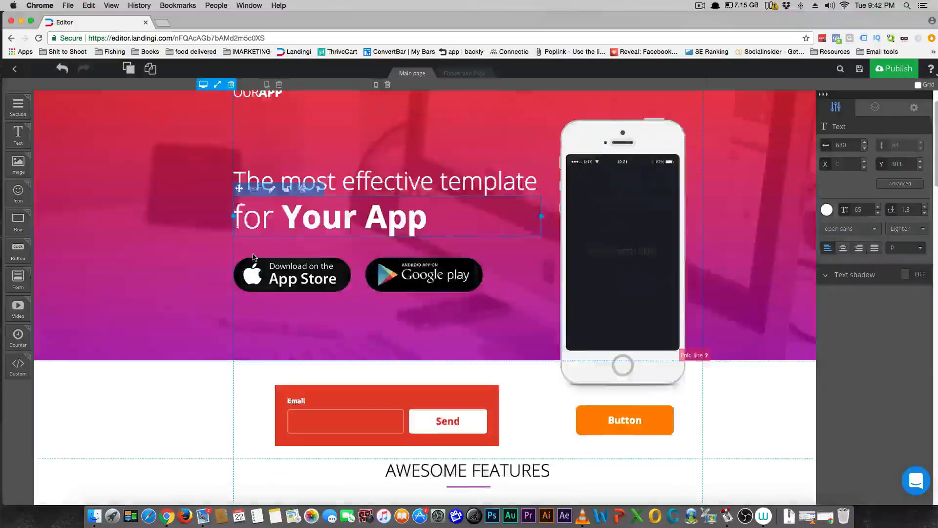
scroll(253, 257, down, 15)
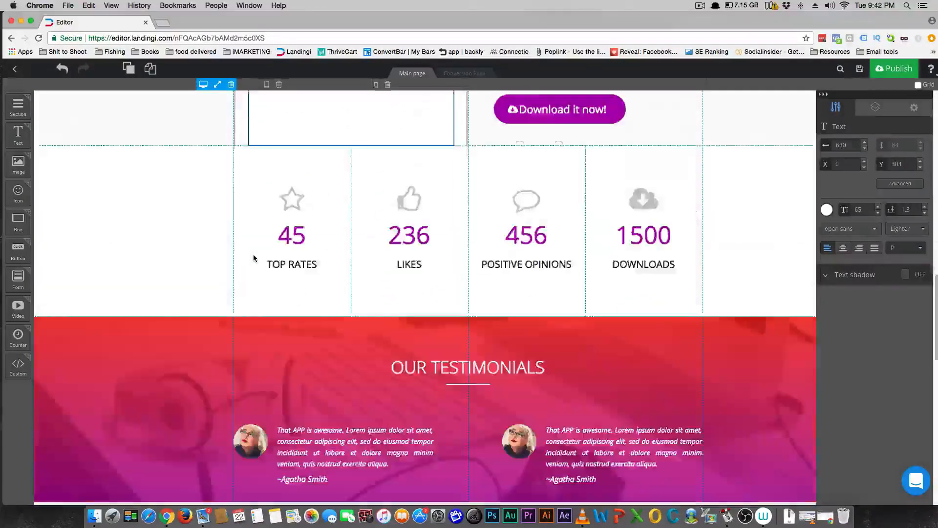
scroll(253, 257, down, 20)
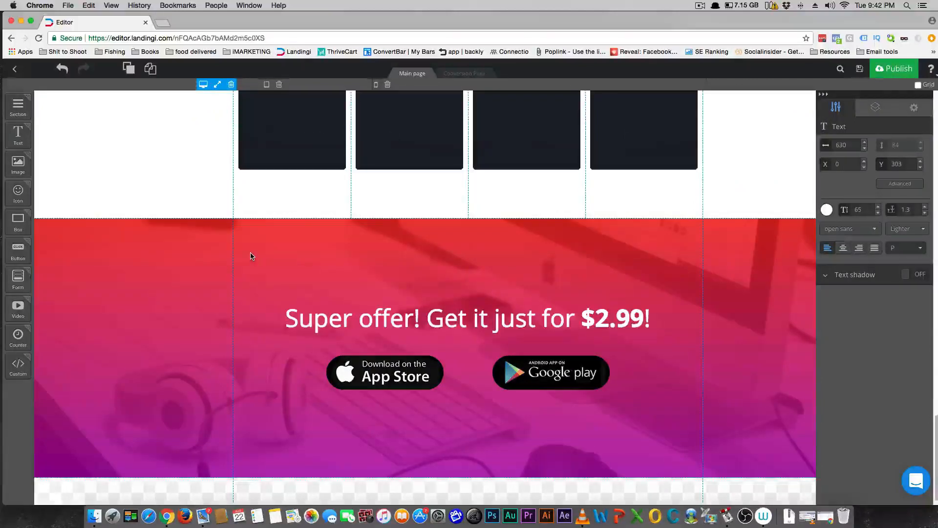
scroll(251, 256, up, 20)
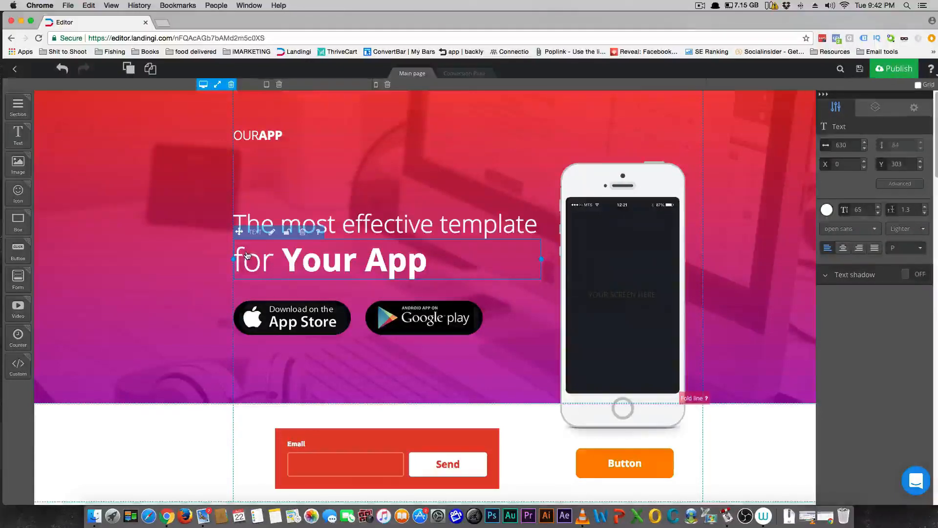
scroll(247, 256, down, 3)
scroll(246, 258, up, 3)
scroll(246, 257, down, 10)
scroll(246, 257, up, 10)
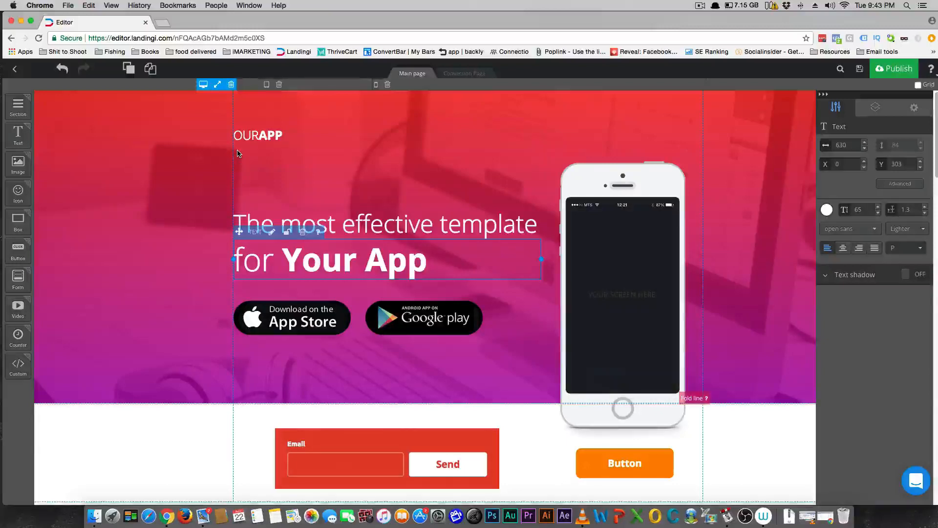
Step: Look over the app landing page from the header down to the Screenshots section and return to the header
scroll(238, 153, down, 3)
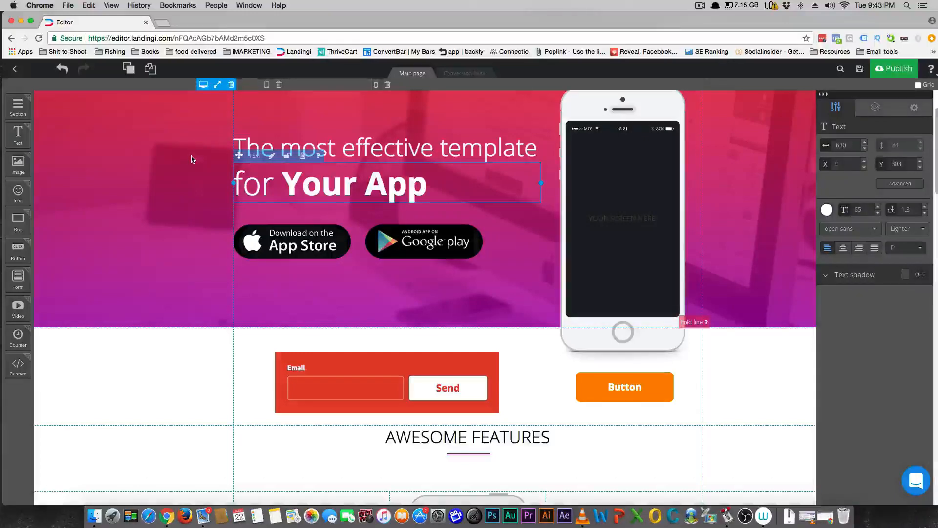
scroll(193, 160, up, 3)
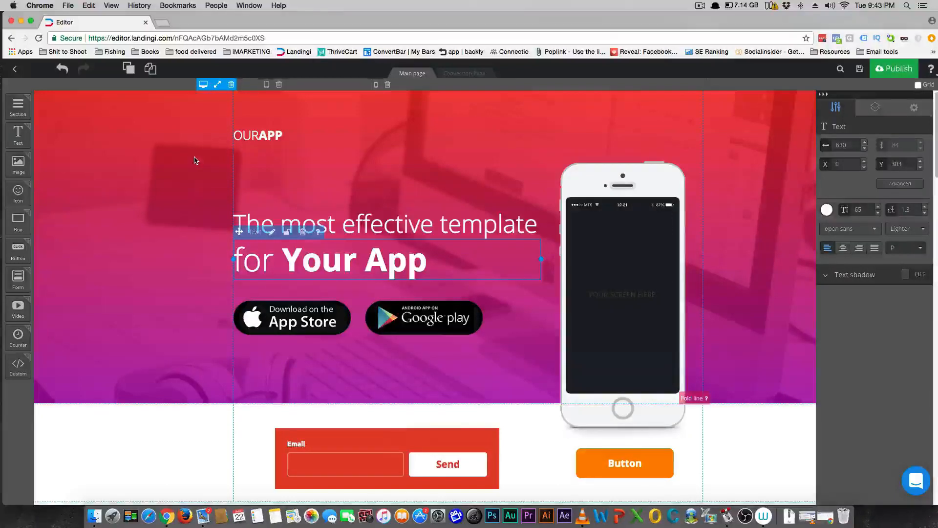
scroll(195, 158, down, 10)
scroll(195, 157, up, 10)
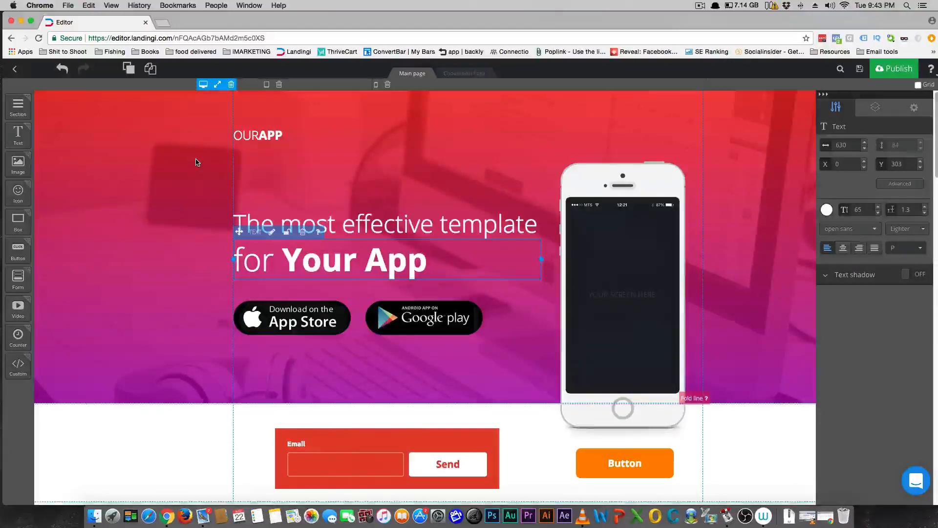
scroll(198, 163, down, 3)
scroll(198, 164, up, 3)
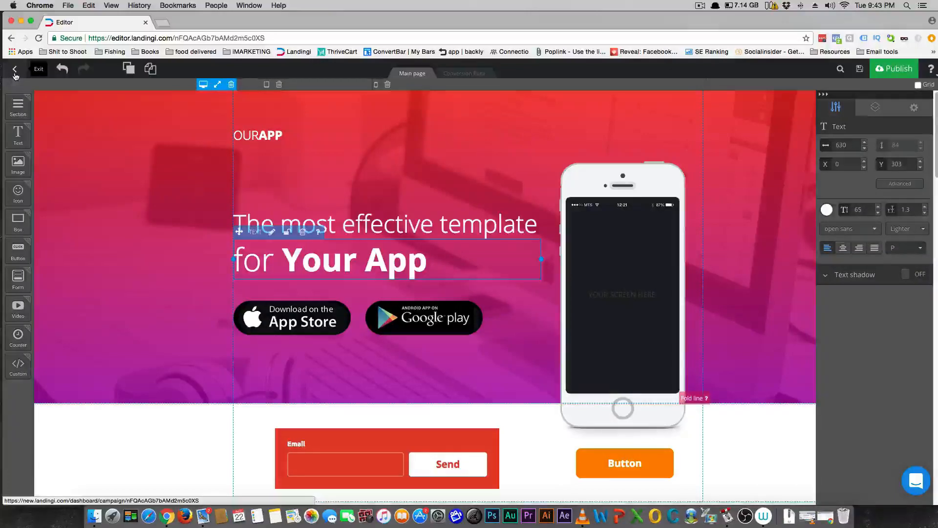
scroll(172, 206, down, 5)
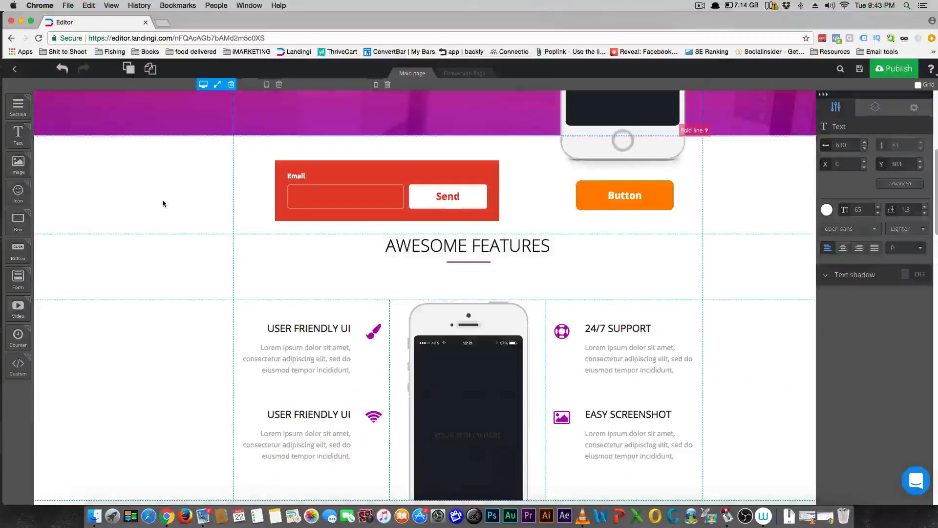
scroll(161, 200, down, 4)
scroll(159, 199, down, 8)
scroll(161, 201, down, 5)
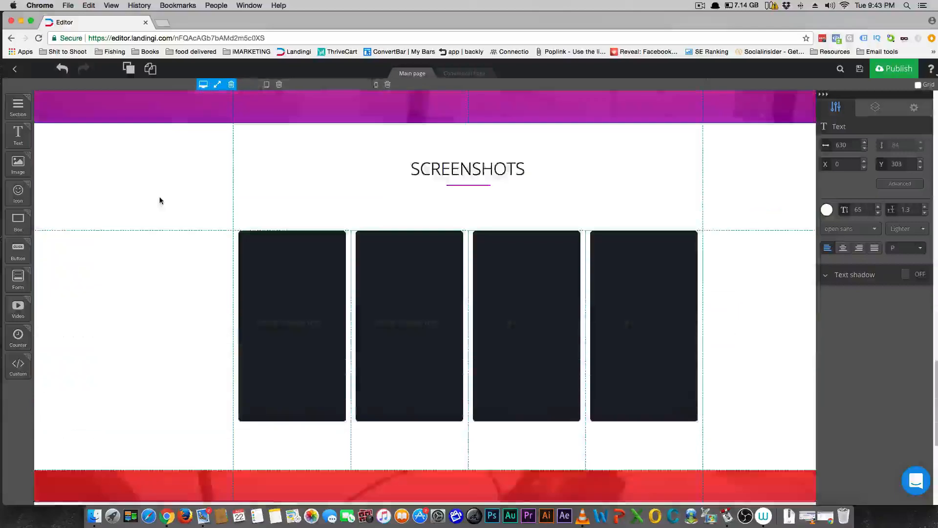
scroll(153, 195, up, 20)
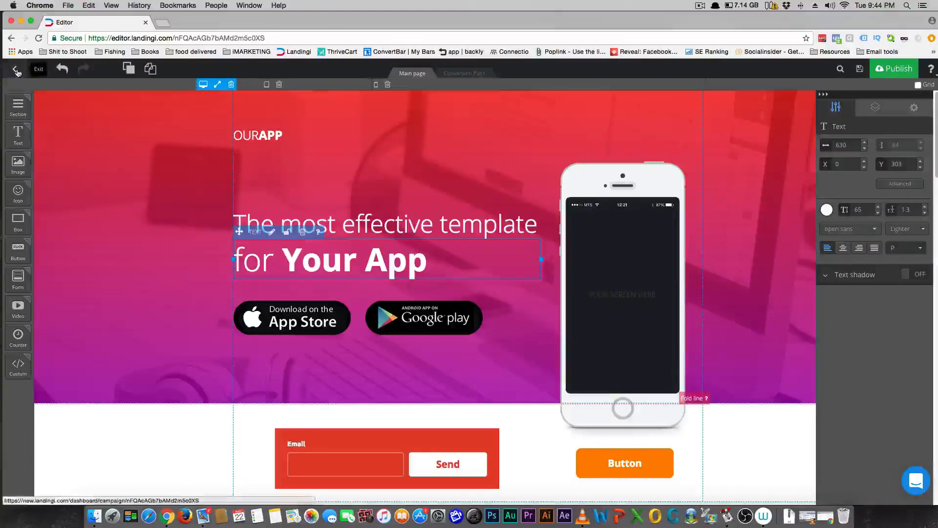
Step: Exit the page editor without publishing, and view the form for adding a custom domain without adding one
click(16, 72)
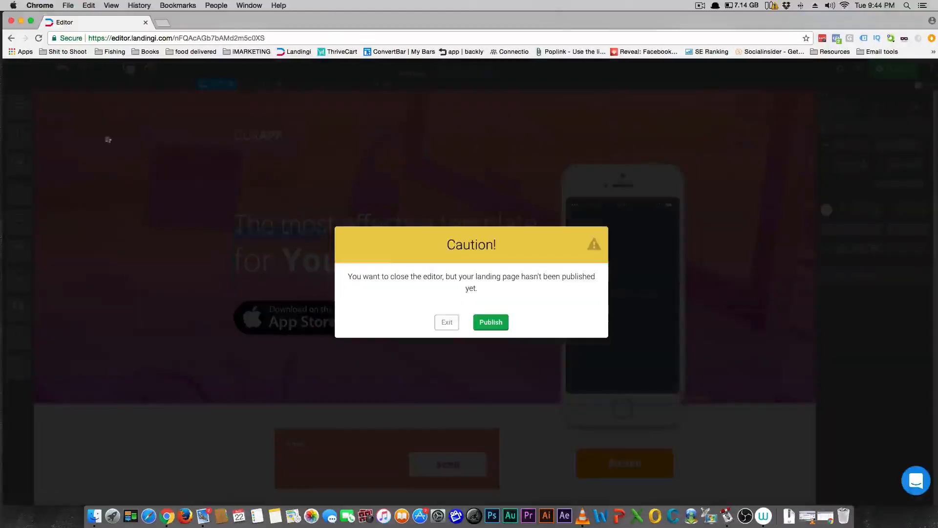
click(455, 321)
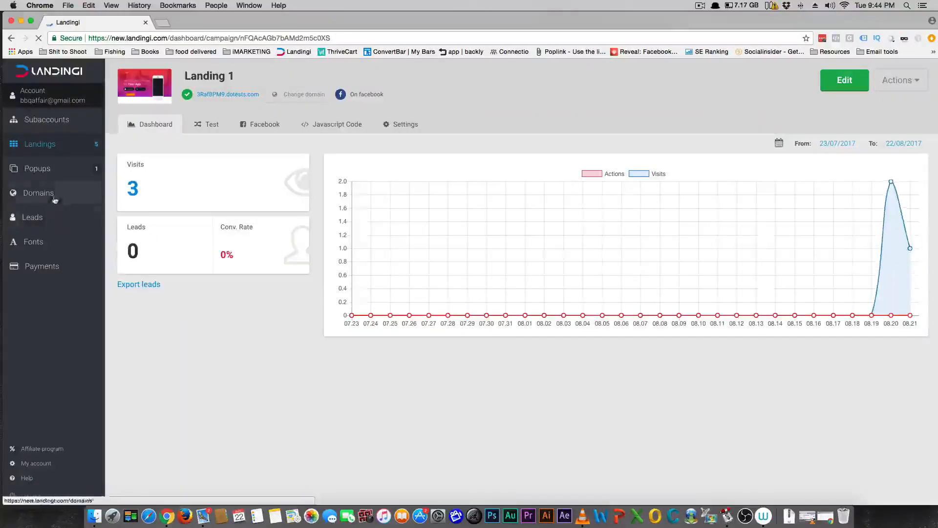
click(42, 195)
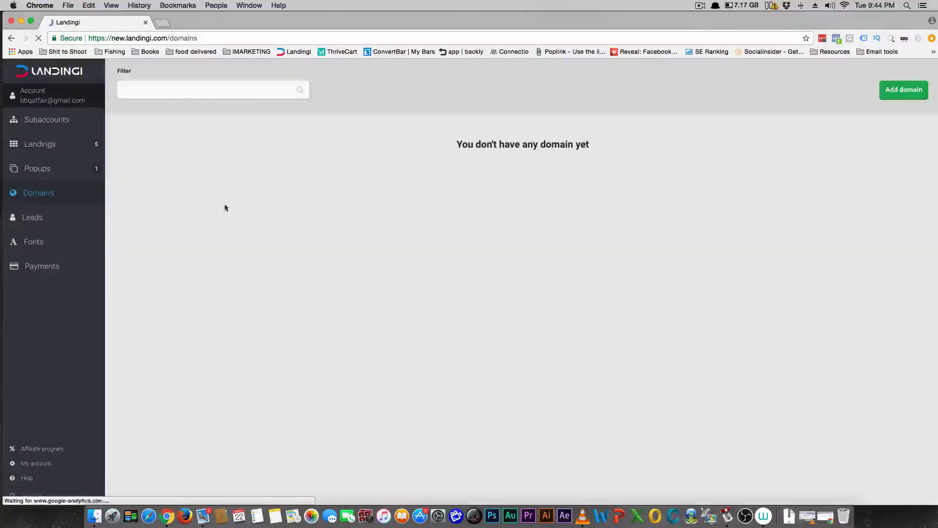
click(899, 89)
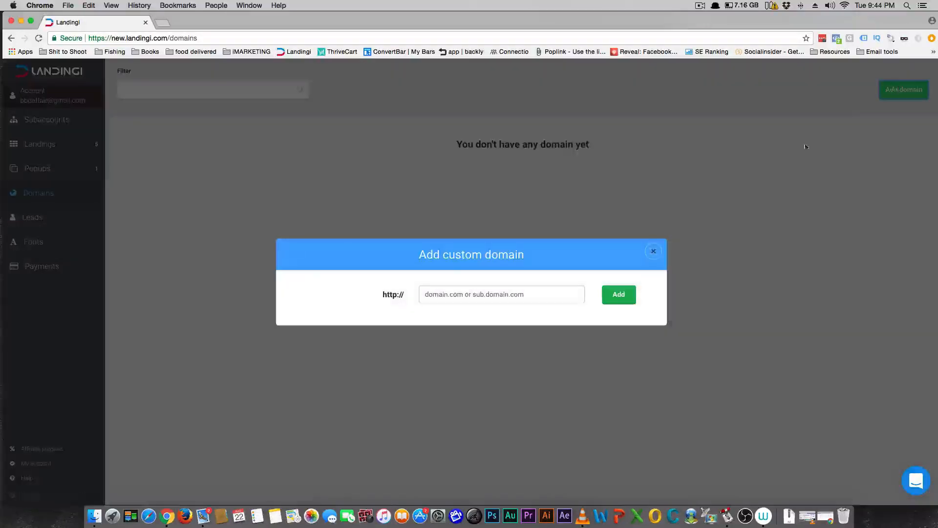
click(456, 293)
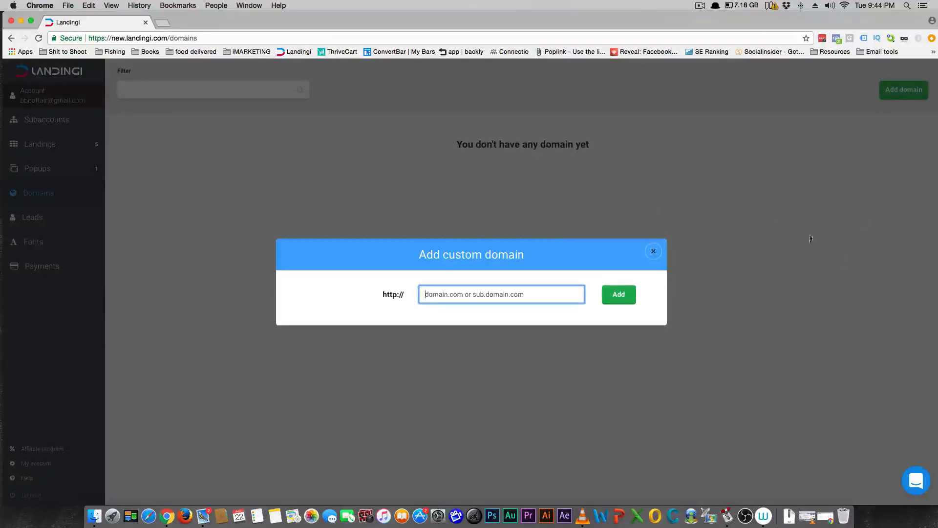
click(654, 251)
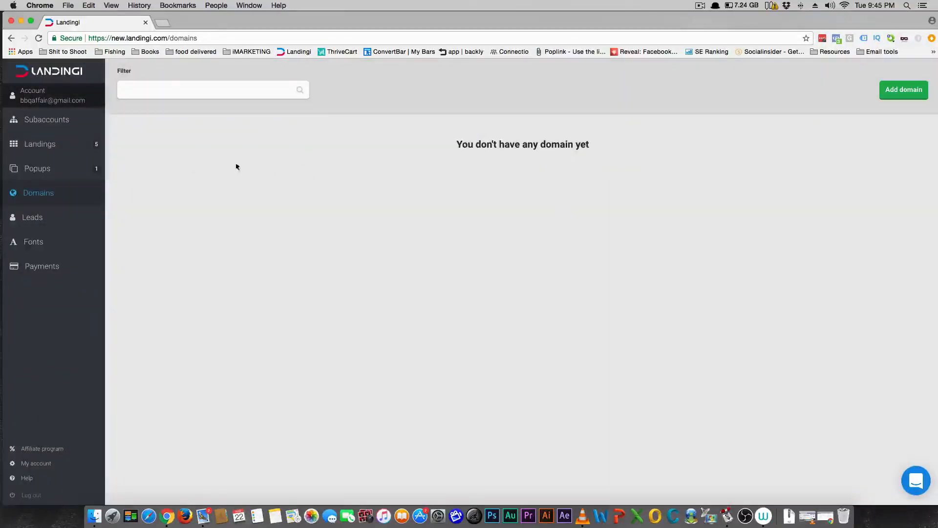
Step: Go back to the list of landing pages and open Landing 1 for editing
click(48, 149)
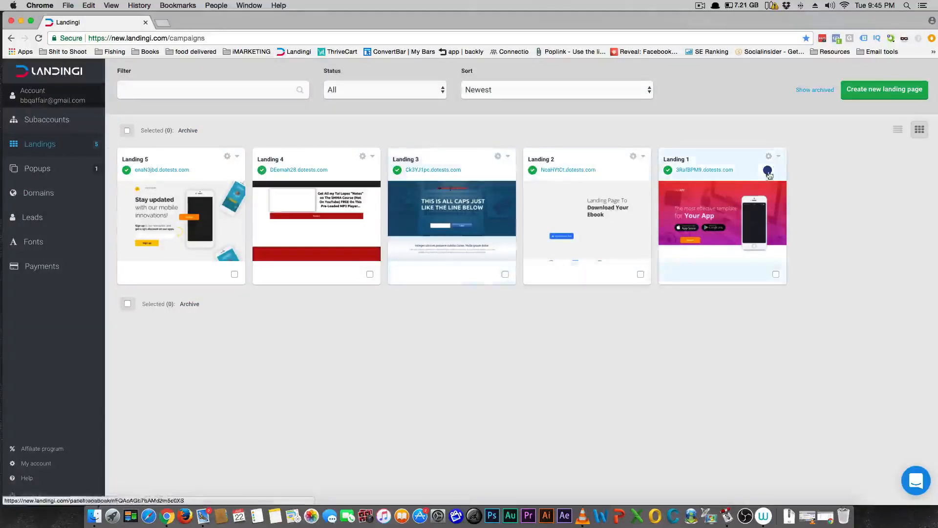
click(779, 156)
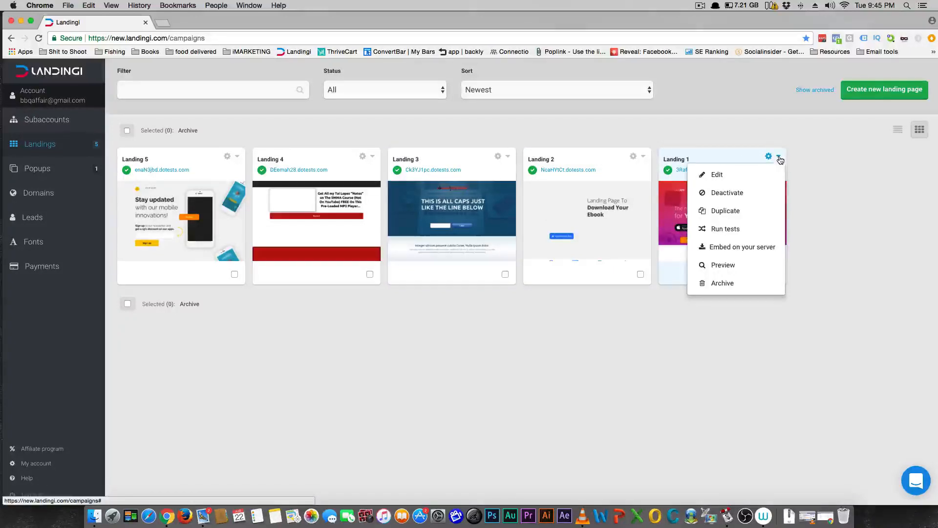
click(754, 176)
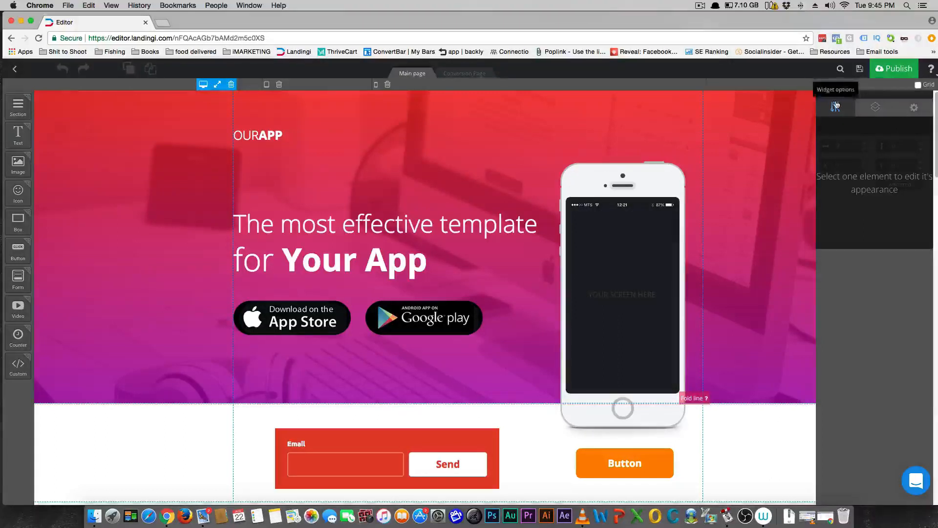
Step: Examine the page's SEO, Facebook, Other and Custom styles settings, and close them without saving
click(914, 107)
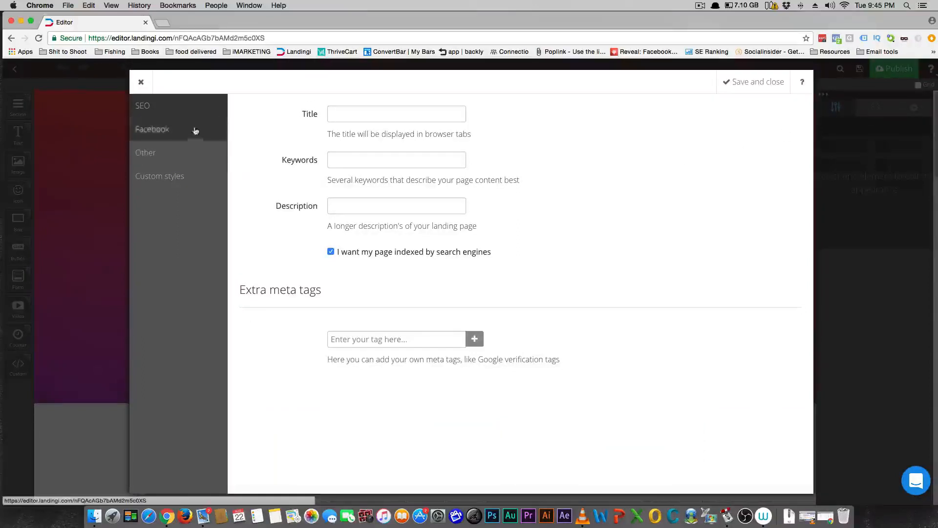
click(169, 129)
click(167, 148)
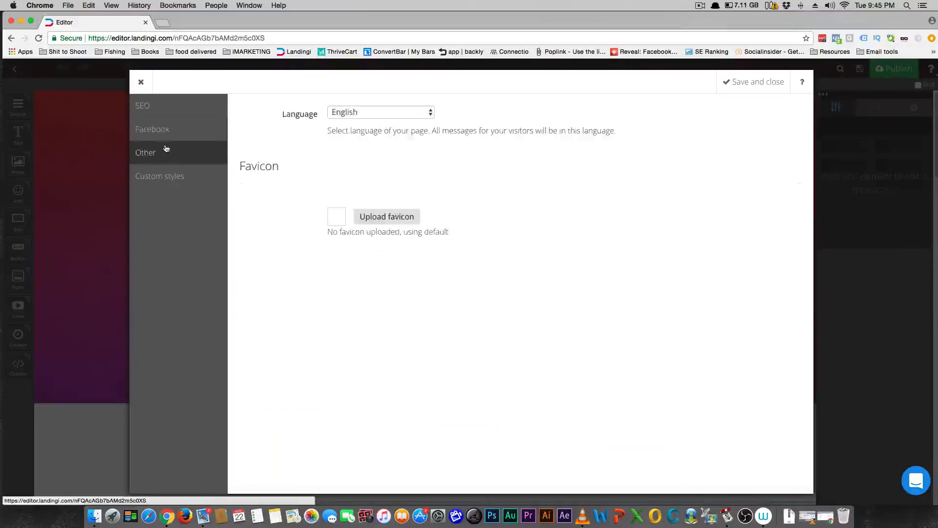
click(163, 170)
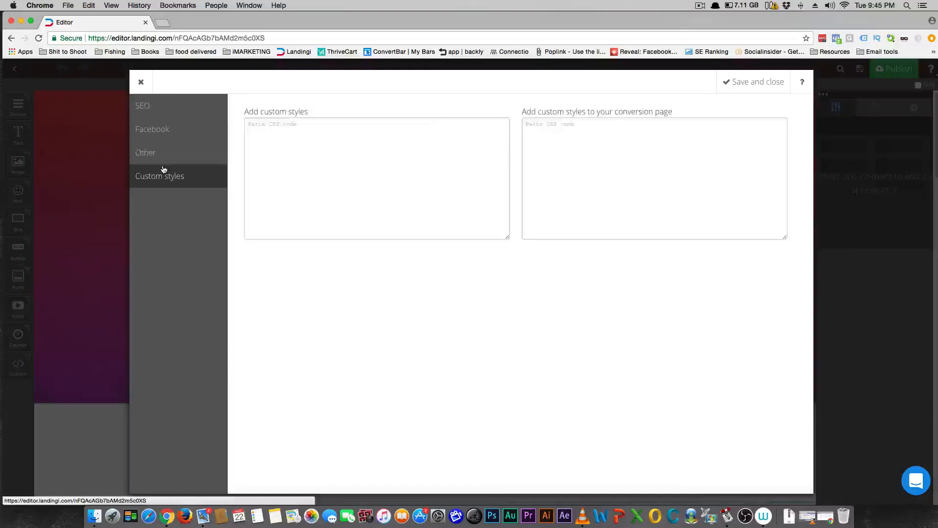
click(157, 110)
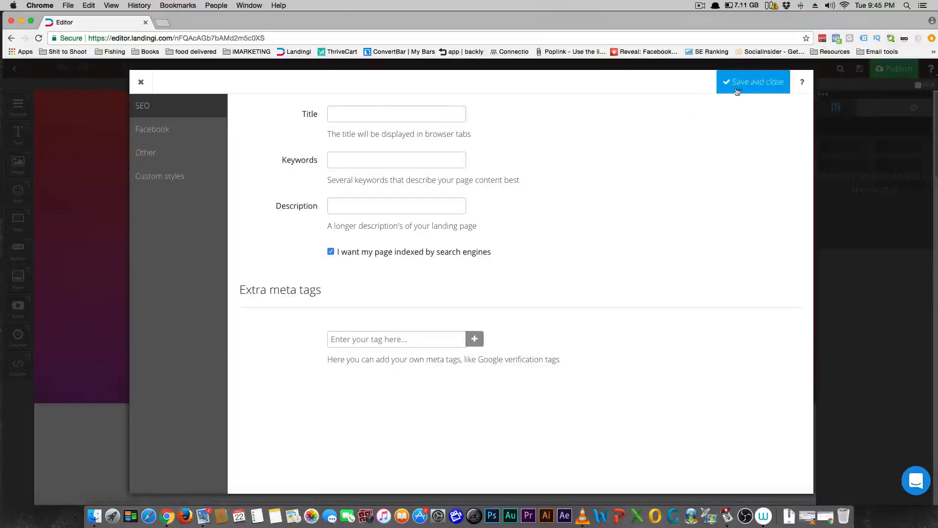
click(156, 125)
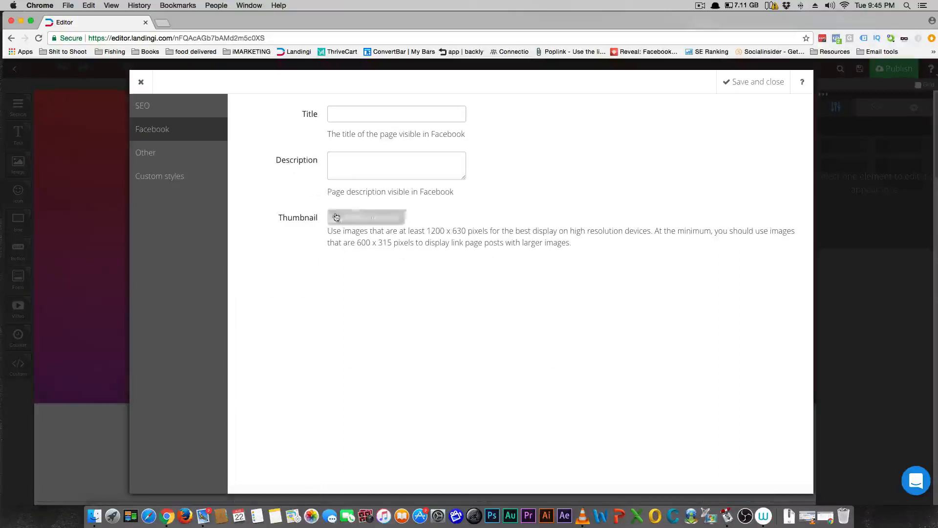
click(155, 111)
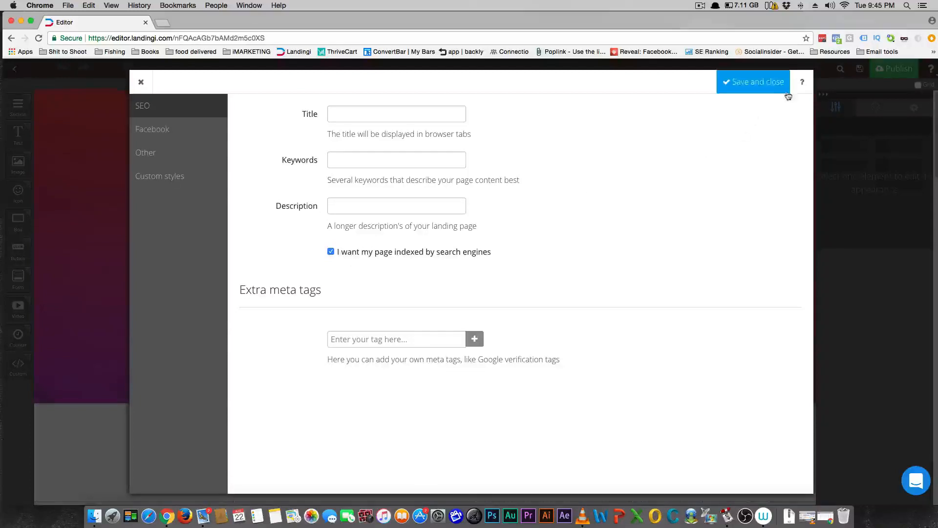
click(142, 83)
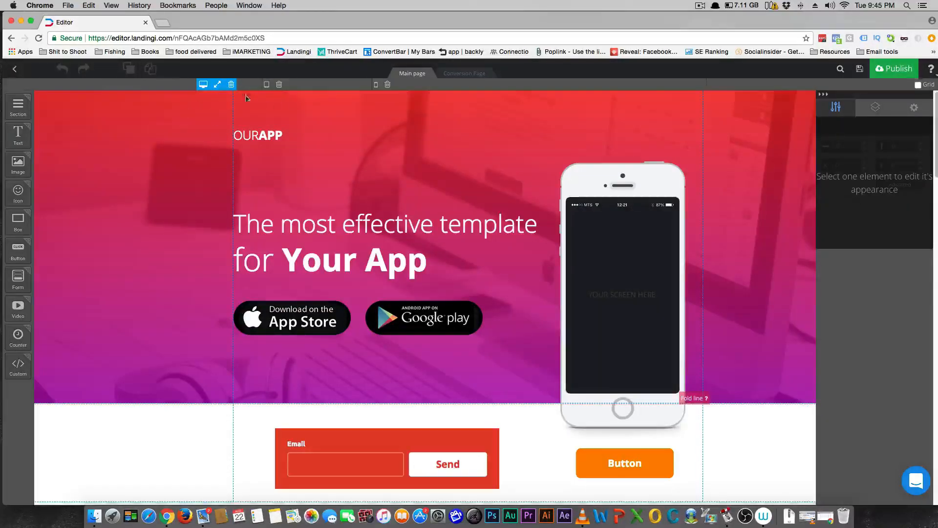
Step: Exit the editor to Landing 1's dashboard and copy the link address of its published test page
click(13, 70)
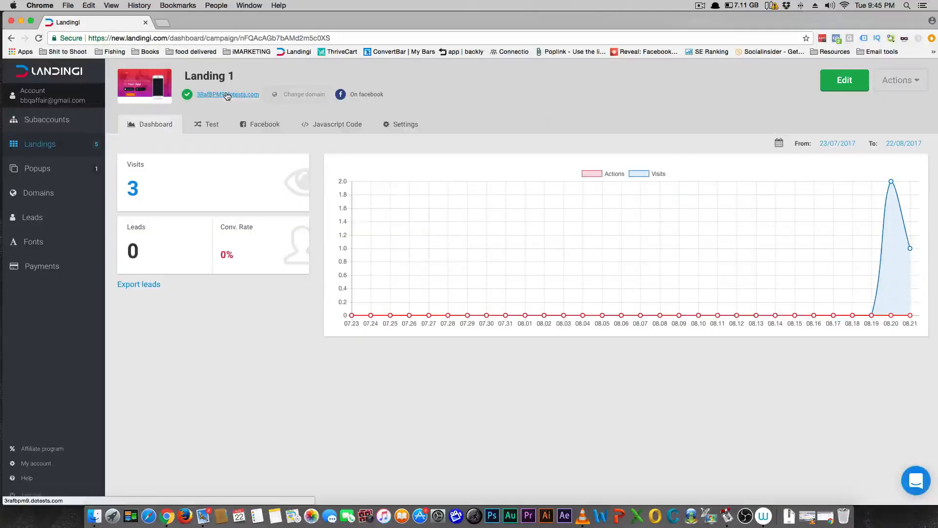
right_click(226, 94)
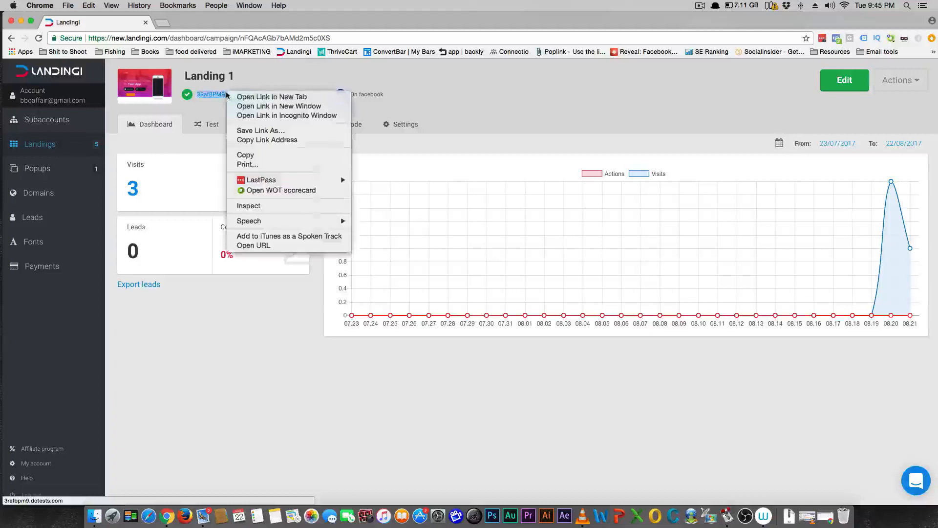
click(247, 138)
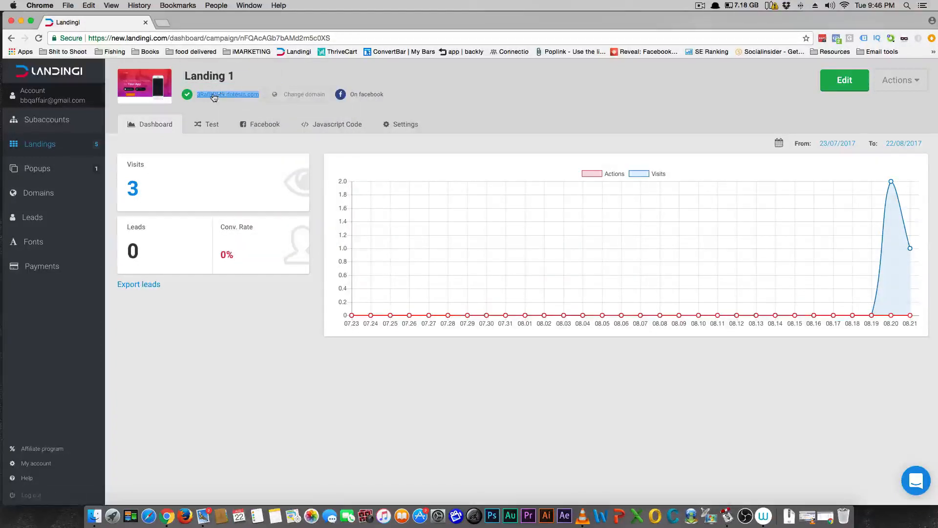